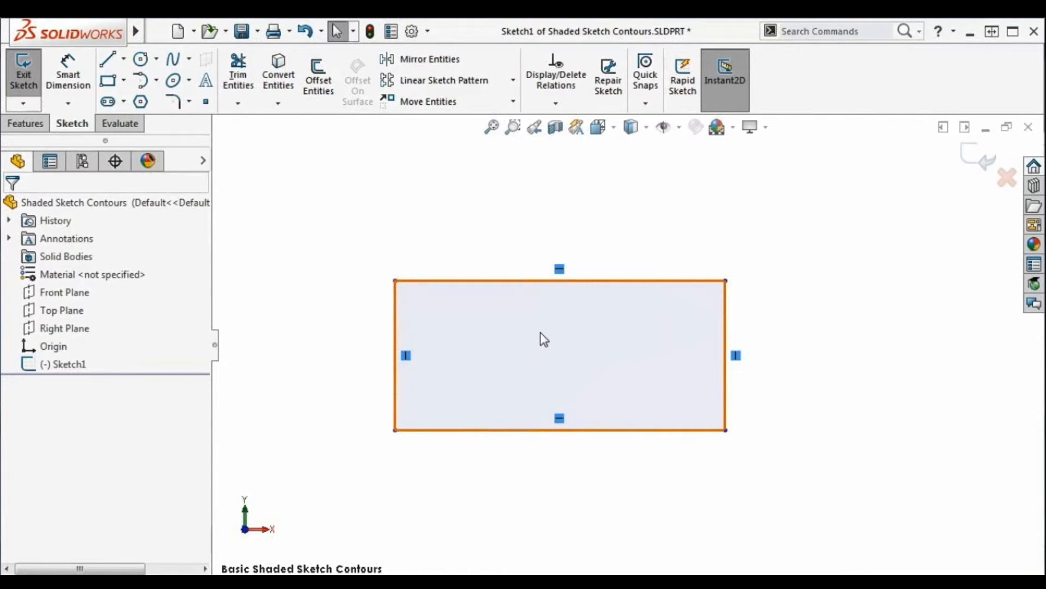
- Move the whole rectangle to the right by its shaded area and turn off Shaded Sketch Contours
mouse_move(540, 333)
left_mouse_down()
mouse_move(476, 250)
mouse_move(659, 260)
mouse_move(762, 227)
mouse_move(796, 350)
left_mouse_up()
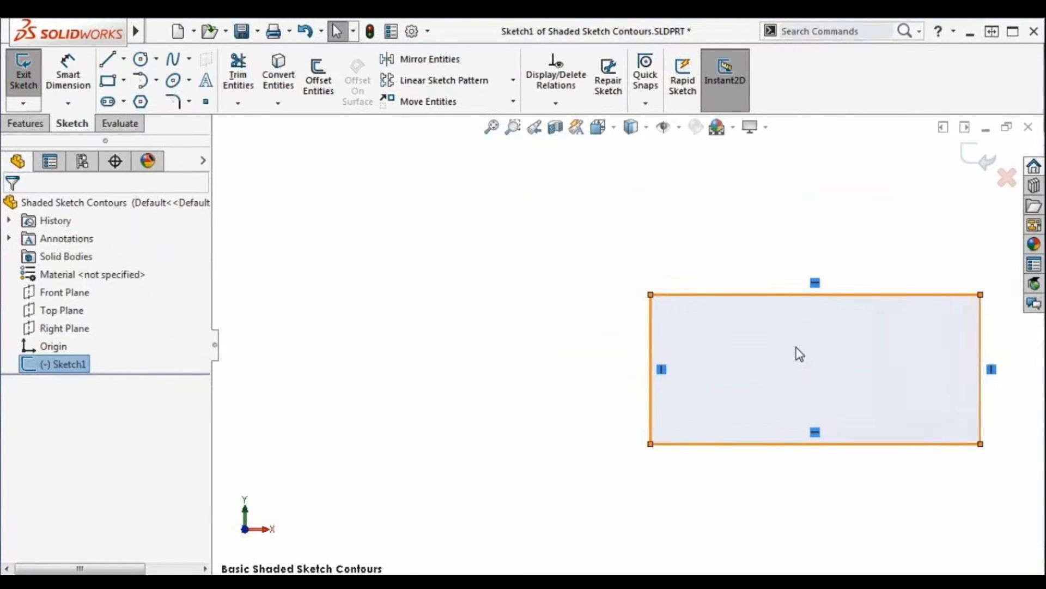
left_click(620, 353)
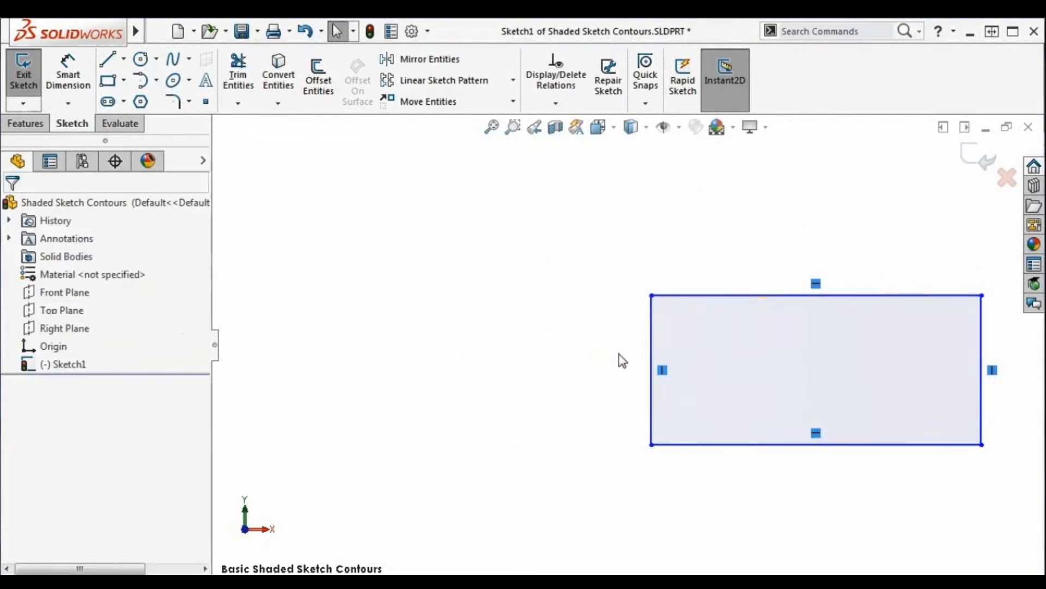
mouse_move(136, 31)
left_click(288, 32)
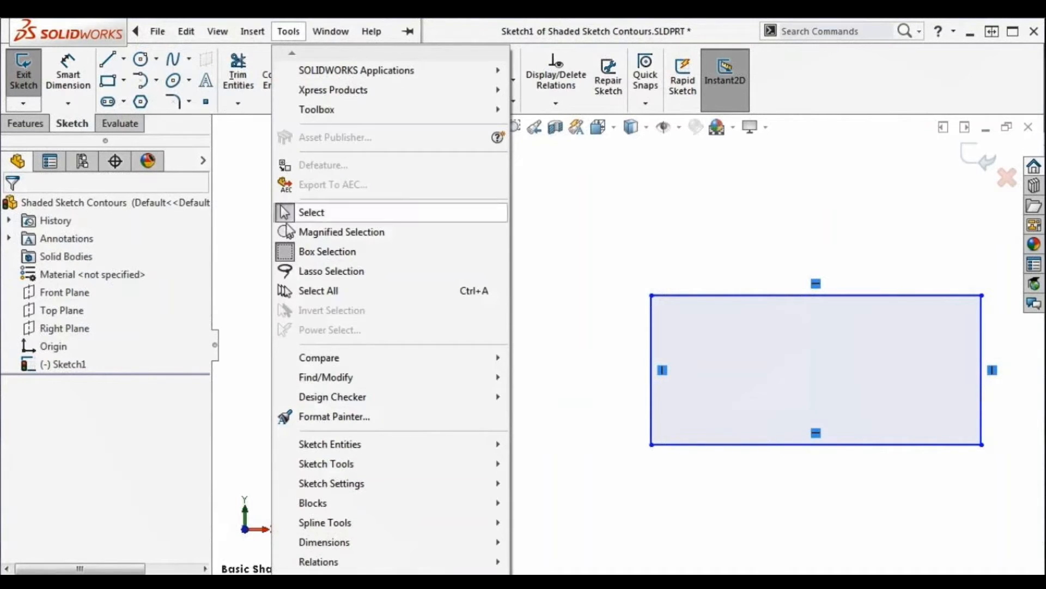
mouse_move(359, 491)
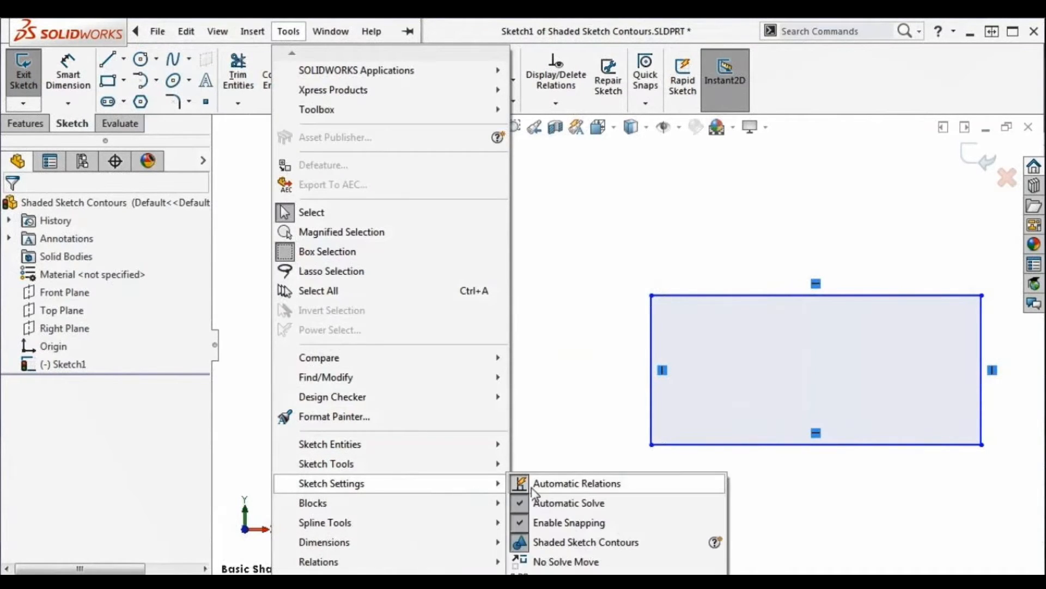
left_click(638, 542)
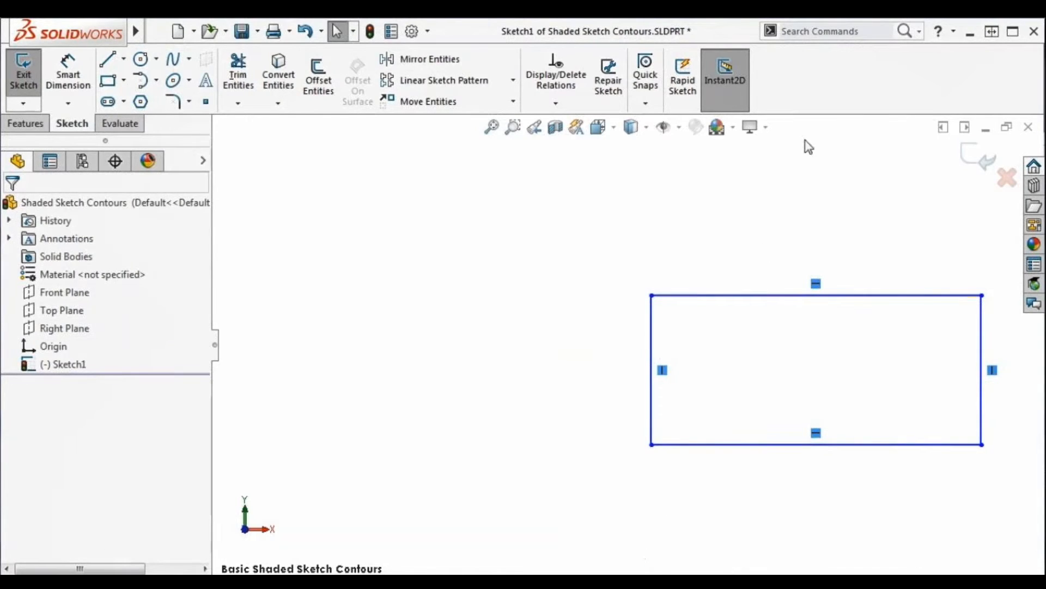
- Search the commands for "Shaded Sketch" and add Shaded Sketch Contours to the sketch tools beside Instant2D
left_click(835, 31)
type("S")
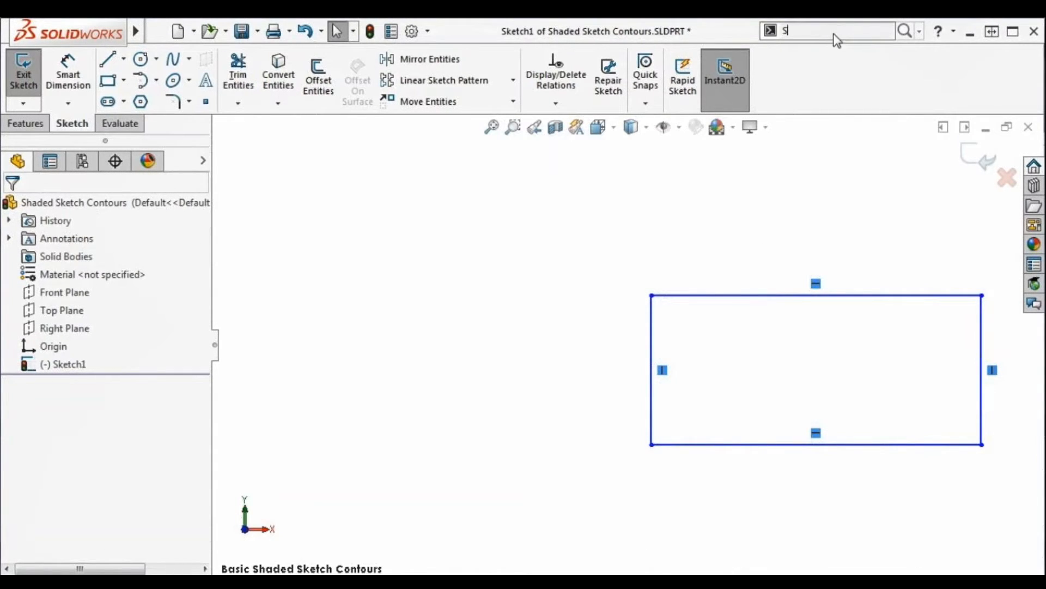
type("haded Sketch")
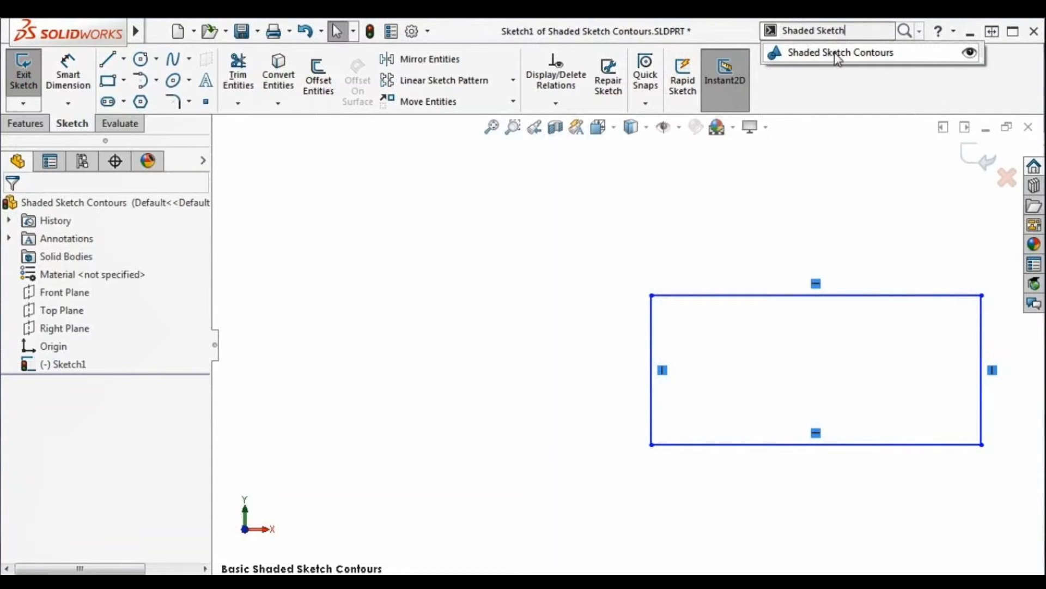
left_click_drag(835, 54, 786, 91)
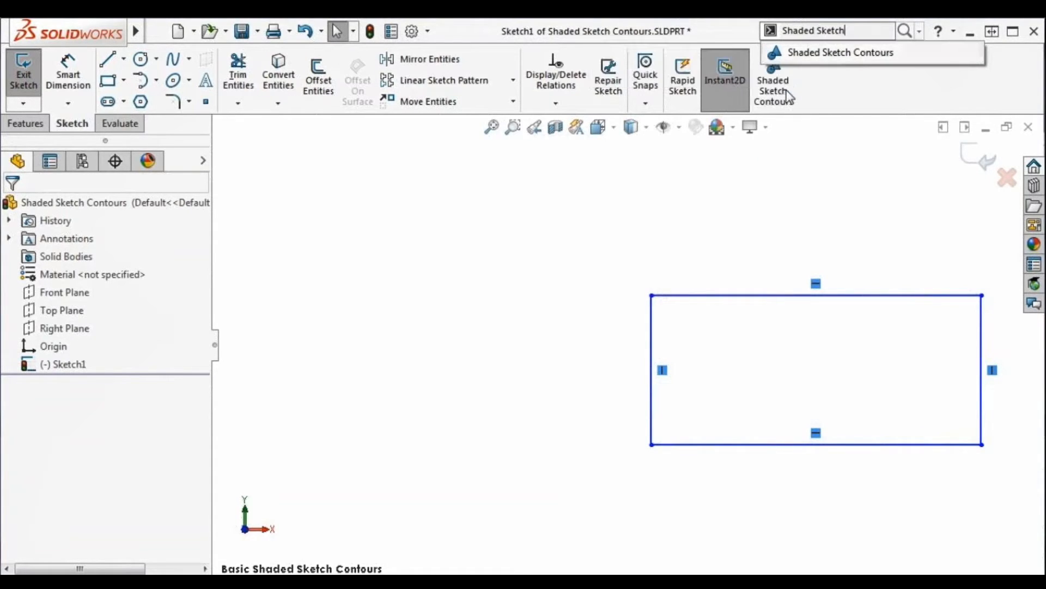
left_click(787, 151)
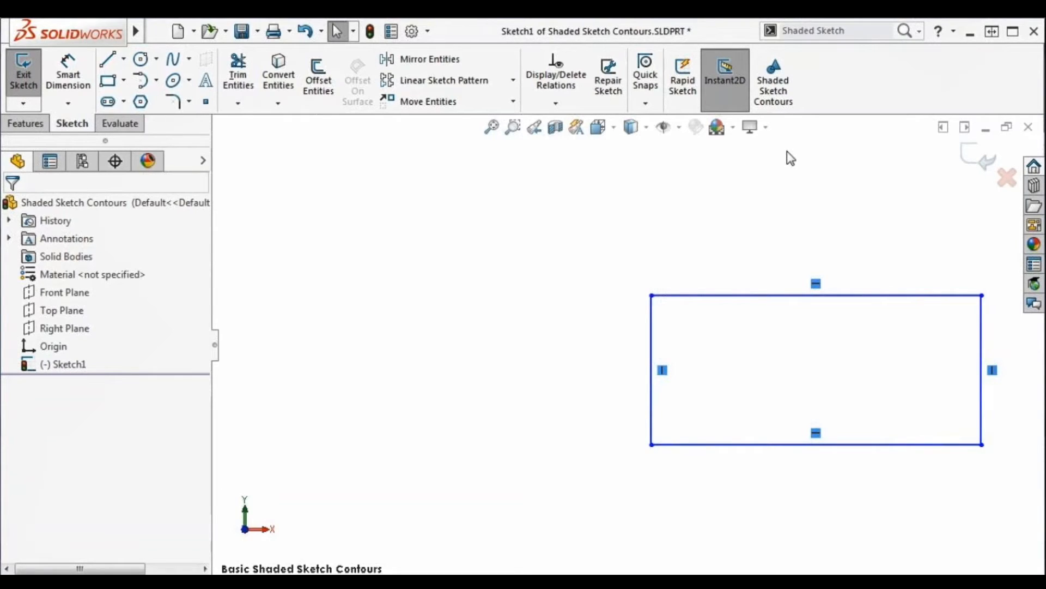
- Sketch a circle to the left of the rectangle and turn on Shaded Sketch Contours
left_click(141, 58)
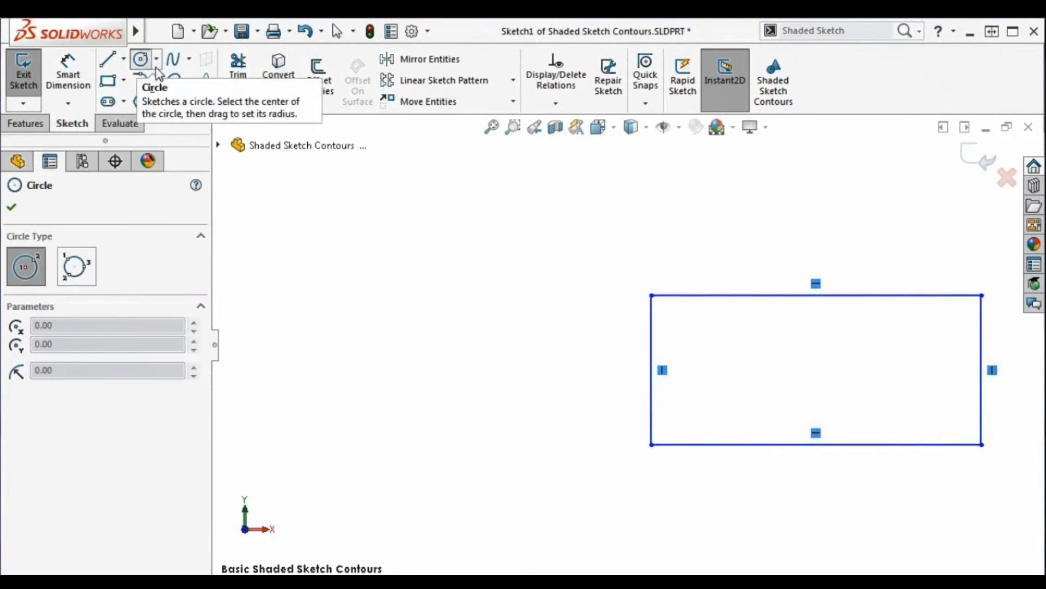
left_click(310, 361)
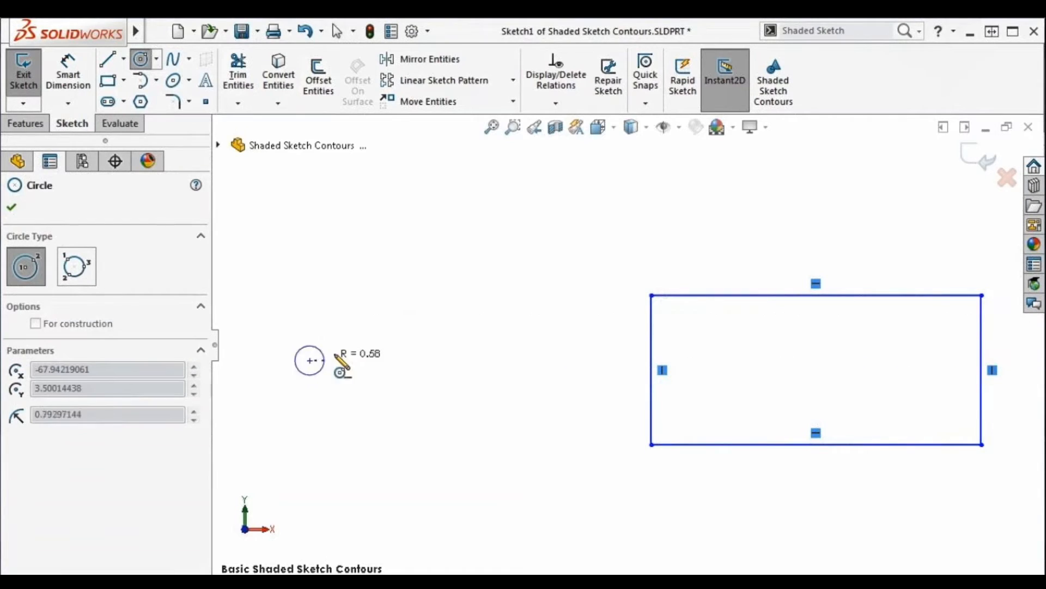
left_click(360, 358)
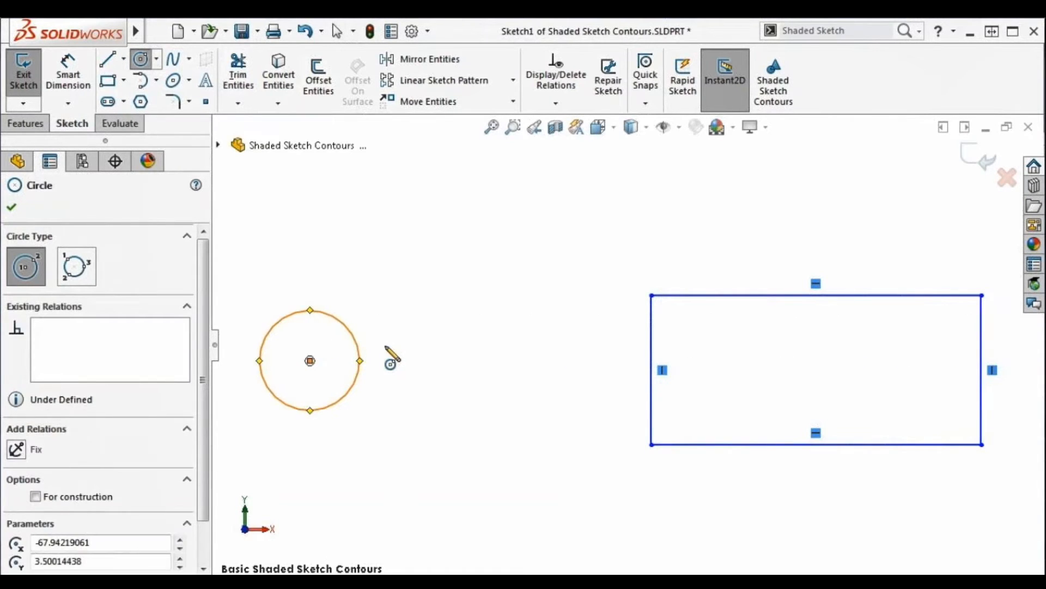
key("Escape")
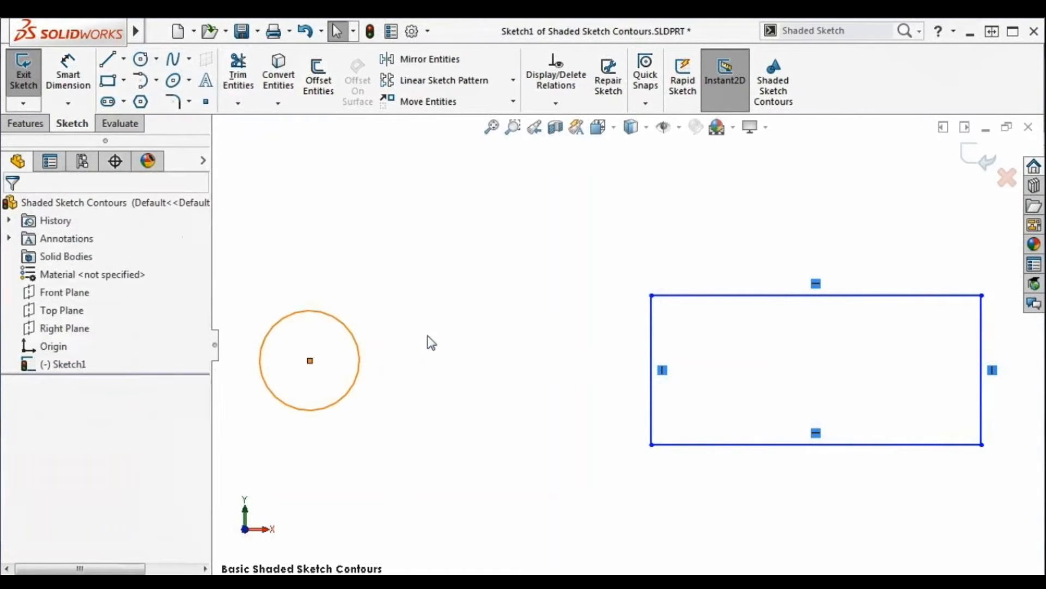
left_click(775, 100)
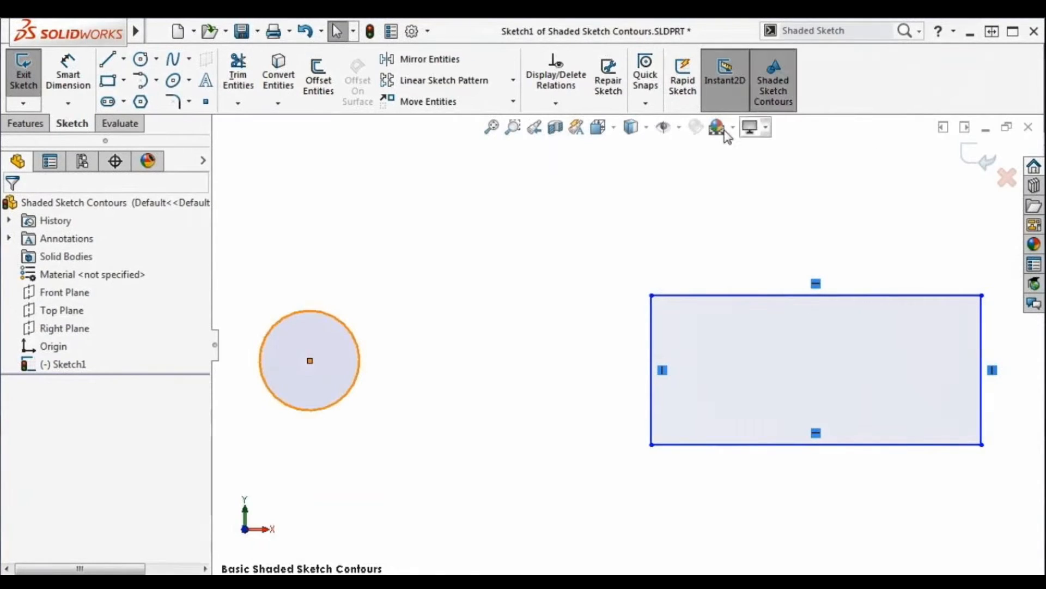
- Sketch a second, smaller circle above and to the right of the first circle
key("s")
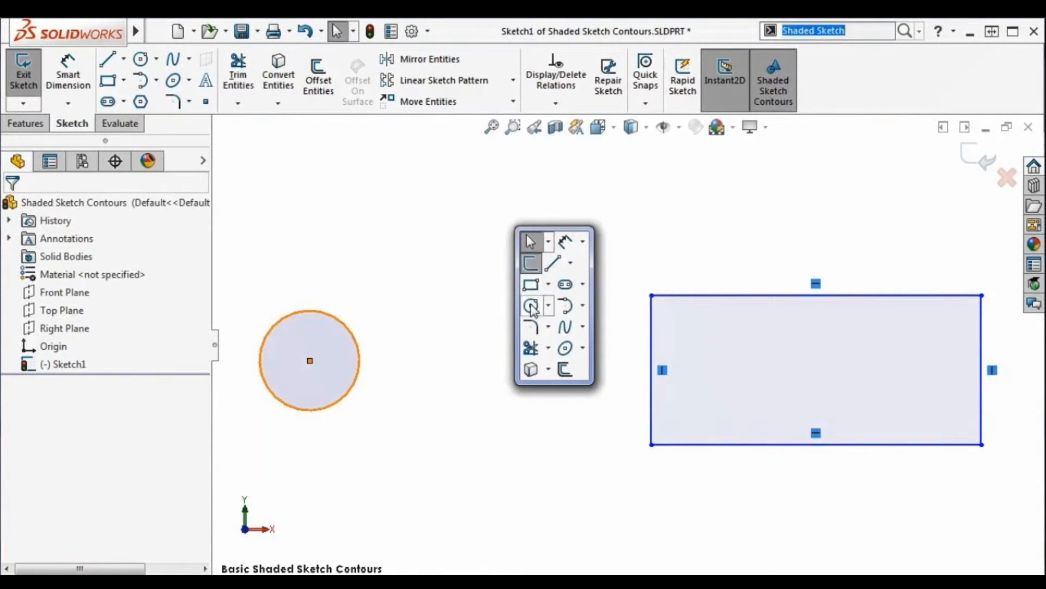
left_click(531, 305)
left_click(407, 241)
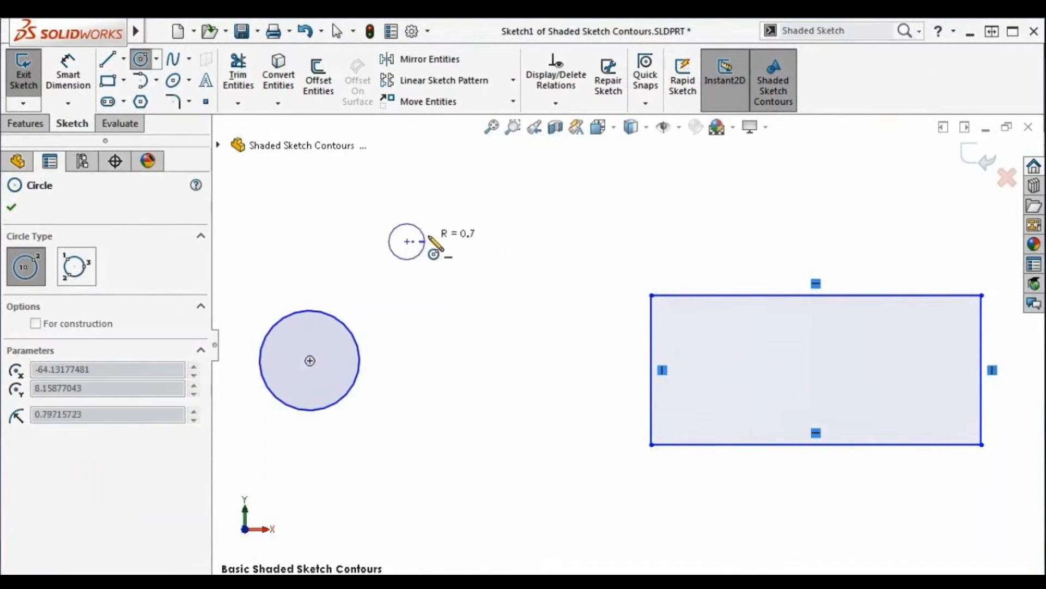
left_click(434, 236)
key("Escape")
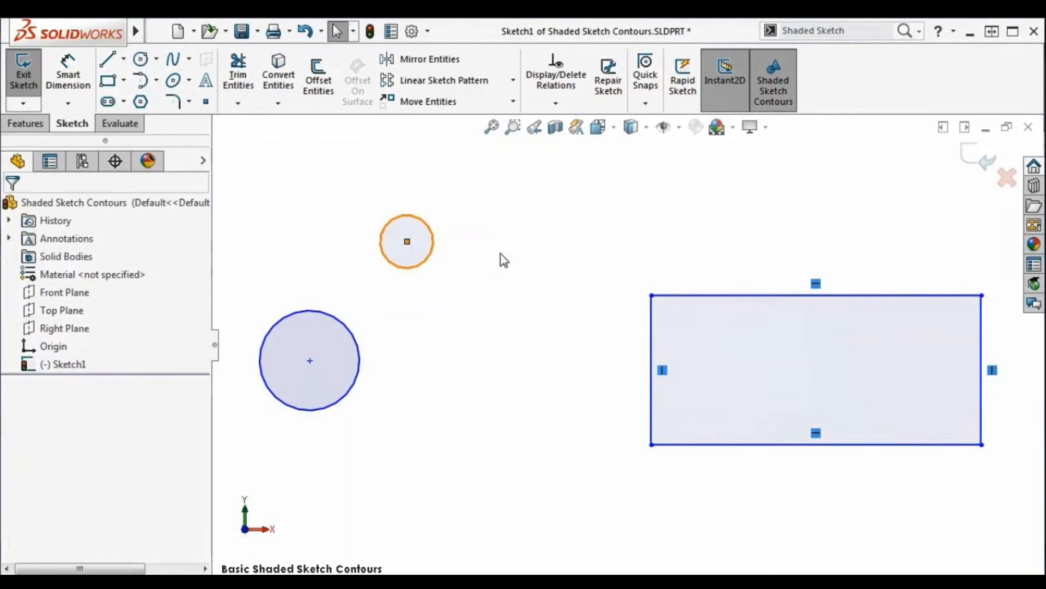
key("Escape")
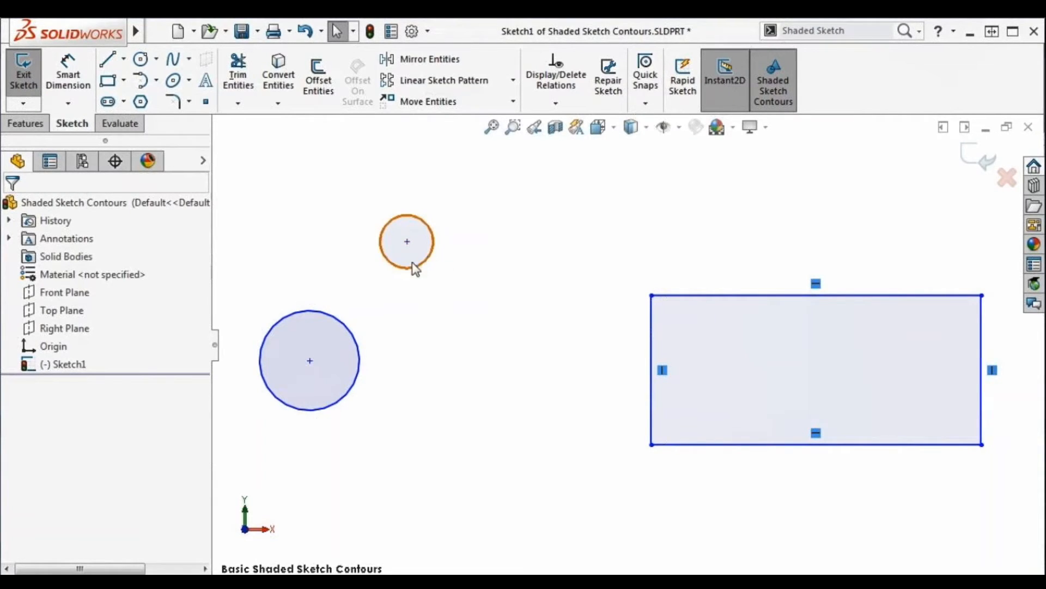
- Apply an Equal relation to the two circles by selecting their shaded areas
left_click(339, 340)
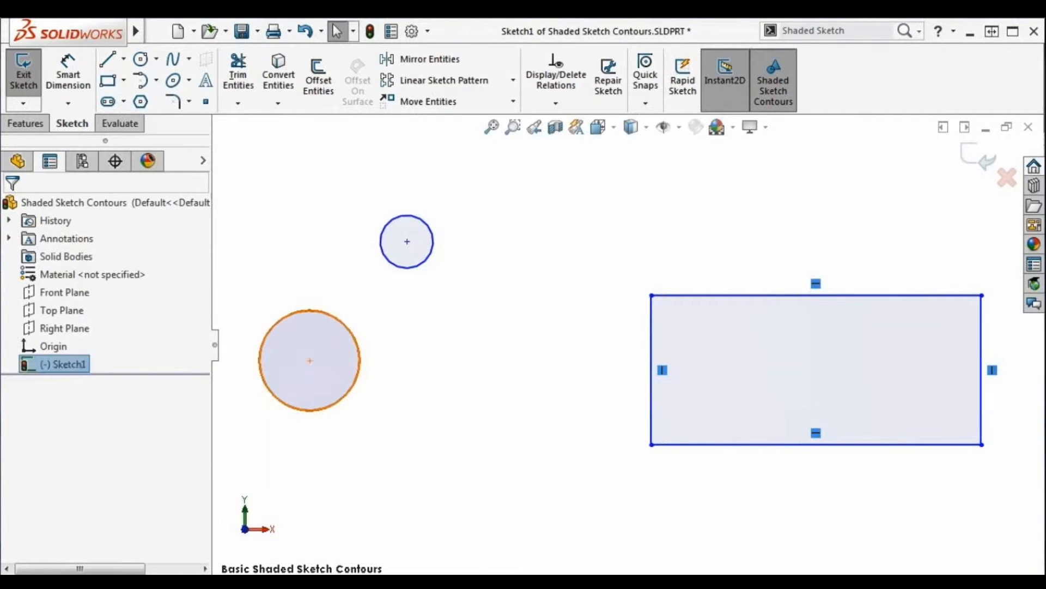
left_click(398, 253, "ctrl")
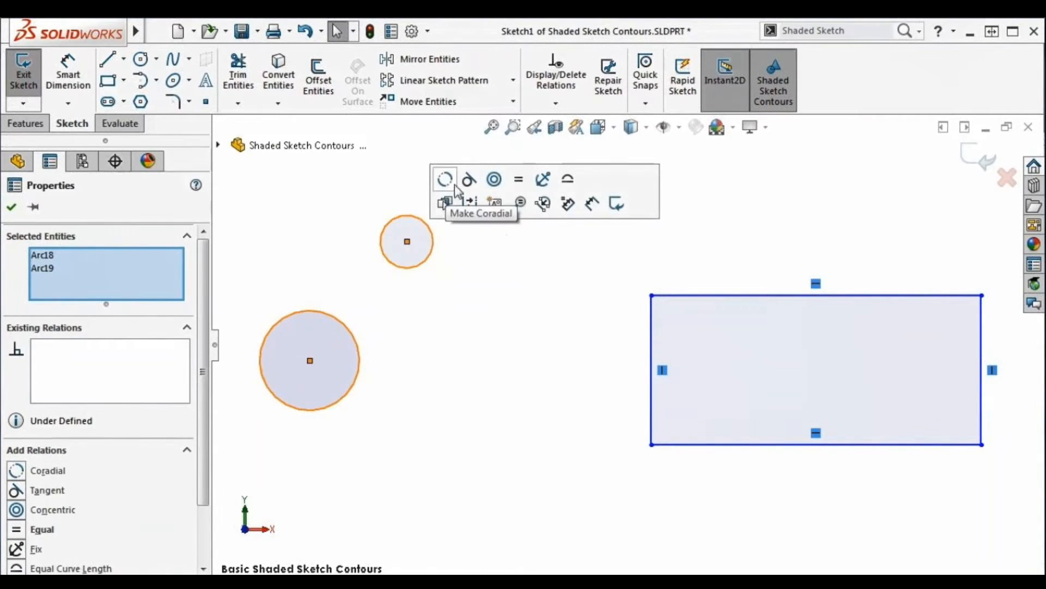
left_click(516, 181)
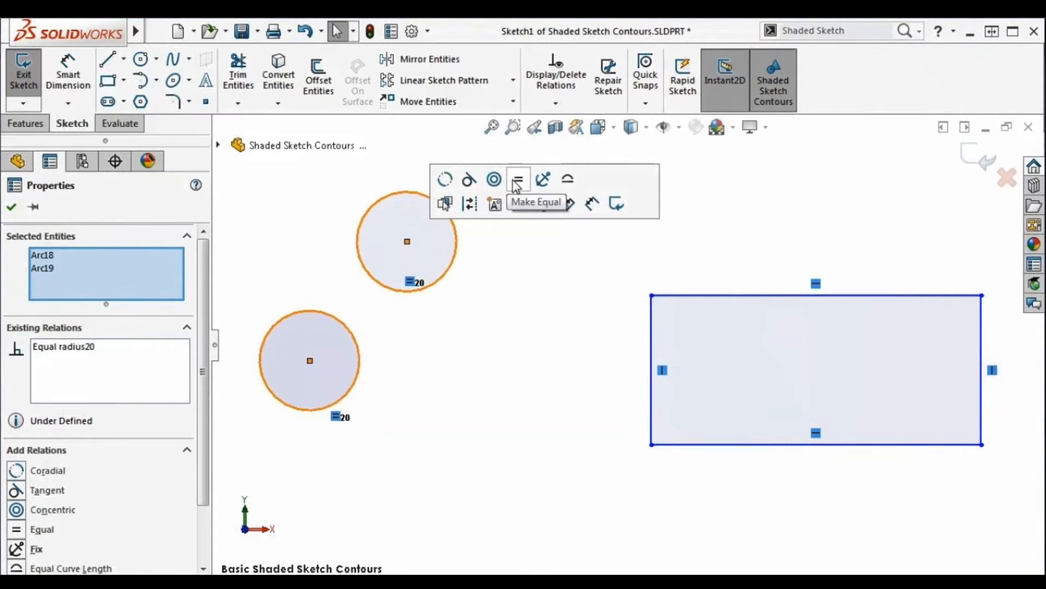
left_click(505, 252)
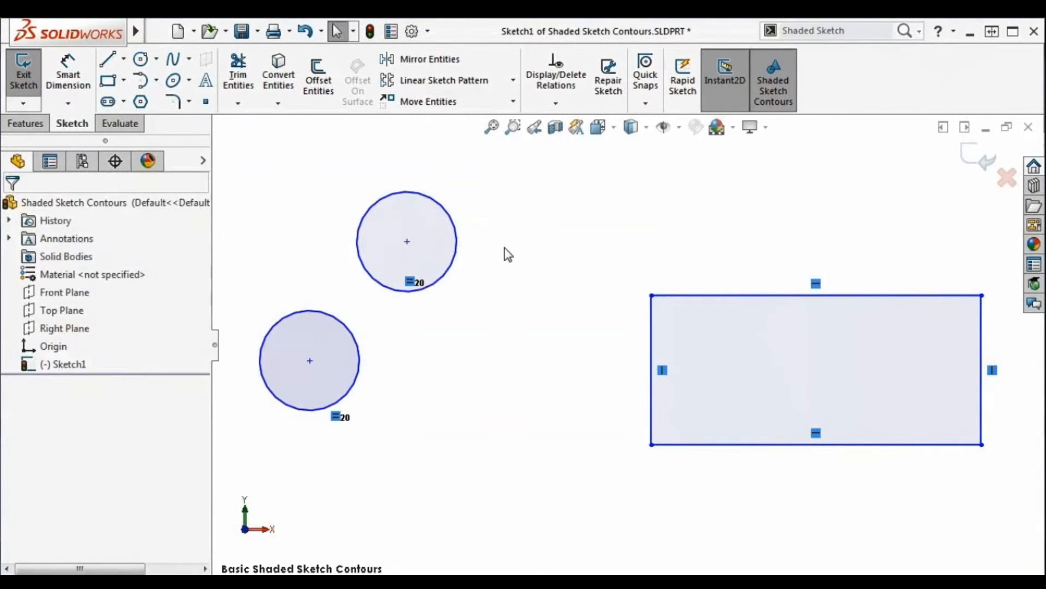
- Move the lower circle into the middle of the rectangle, then shift the circle and the rectangle slightly down and left
mouse_move(339, 362)
left_mouse_down()
mouse_move(589, 362)
mouse_move(715, 342)
mouse_move(842, 366)
left_mouse_up()
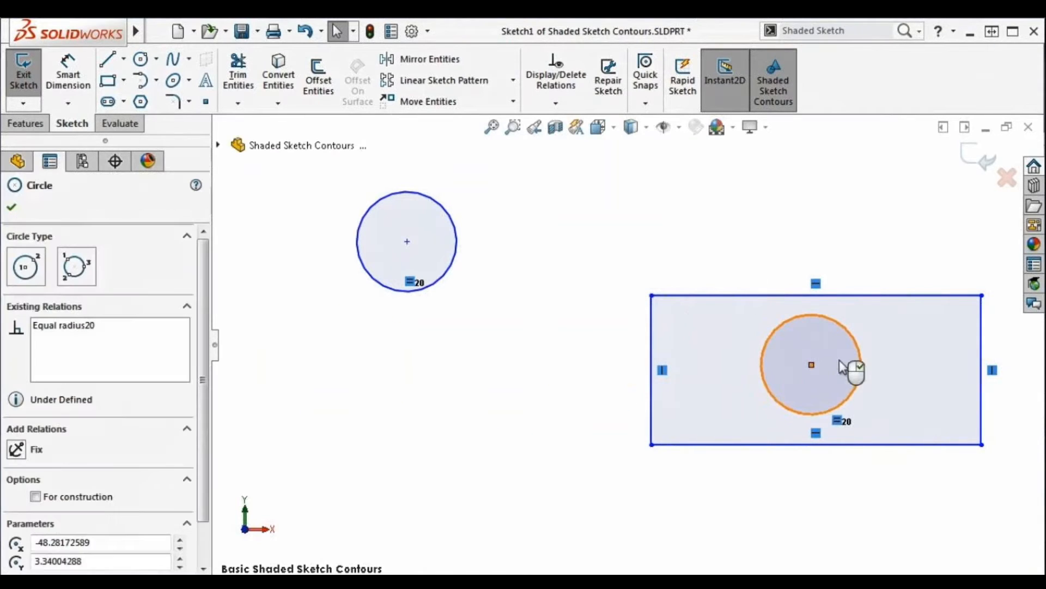
left_click(589, 365)
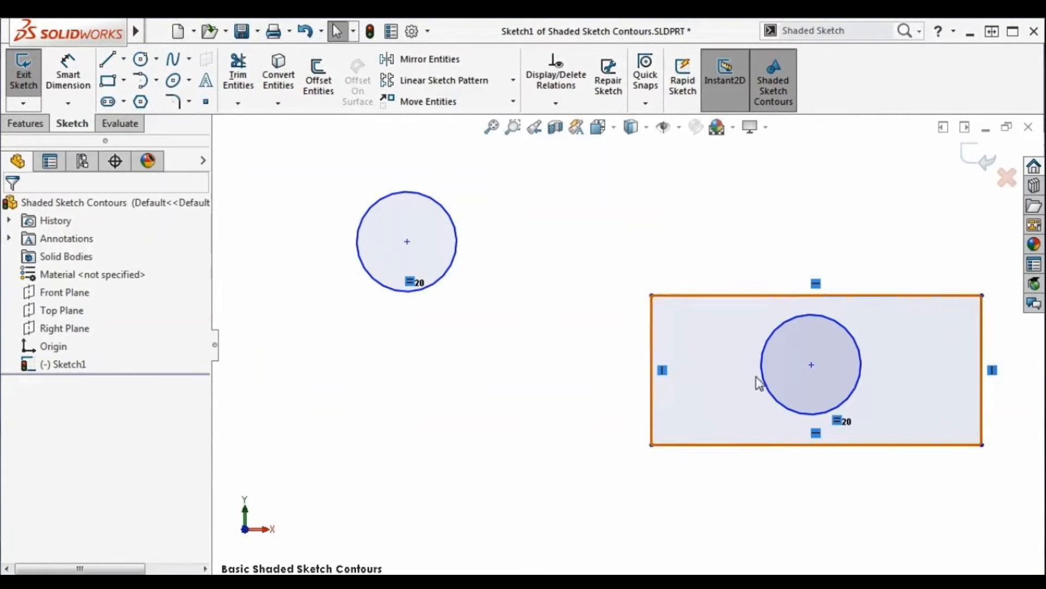
mouse_move(772, 374)
left_mouse_down()
mouse_move(762, 443)
mouse_move(762, 384)
left_mouse_up()
mouse_move(734, 417)
left_mouse_down()
mouse_move(696, 353)
mouse_move(729, 423)
left_mouse_up()
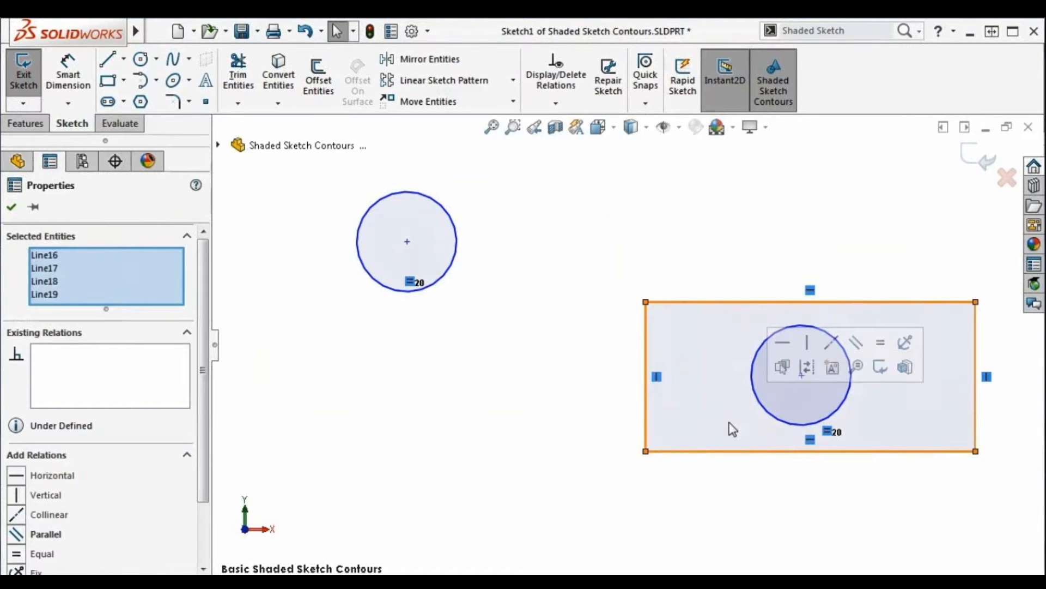
- Select the rectangle and its inner circle together and move both up and to the left
left_click(771, 402, "ctrl")
left_click_drag(734, 422, 692, 351)
left_click(693, 447)
- In the saved view Complex Shaded Sketch Contours, reposition the closed profile slightly further right of the centerline and delete the stray line pulled from its corner
key("space")
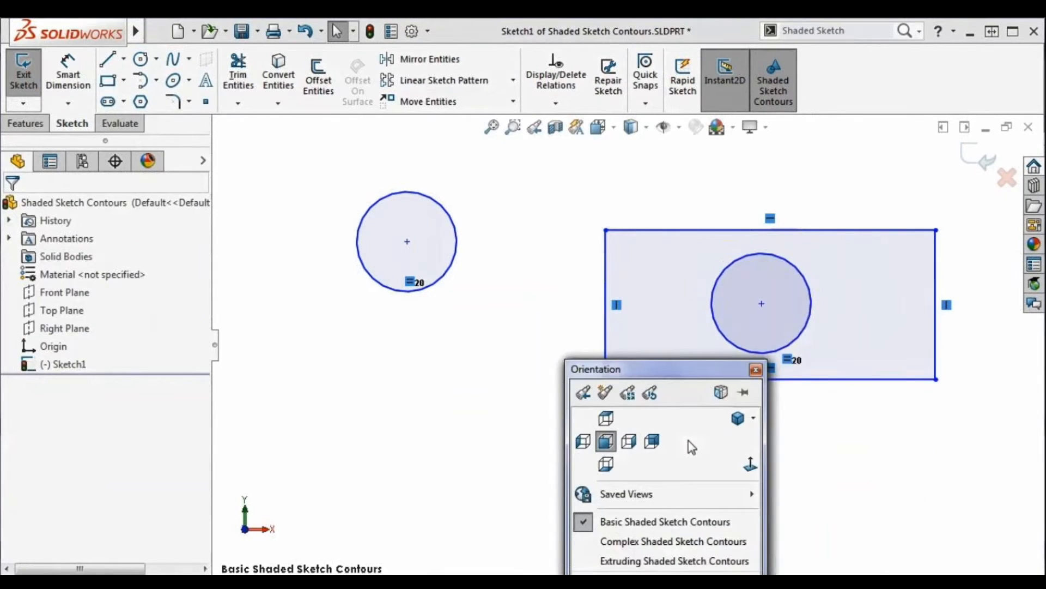
left_click(636, 542)
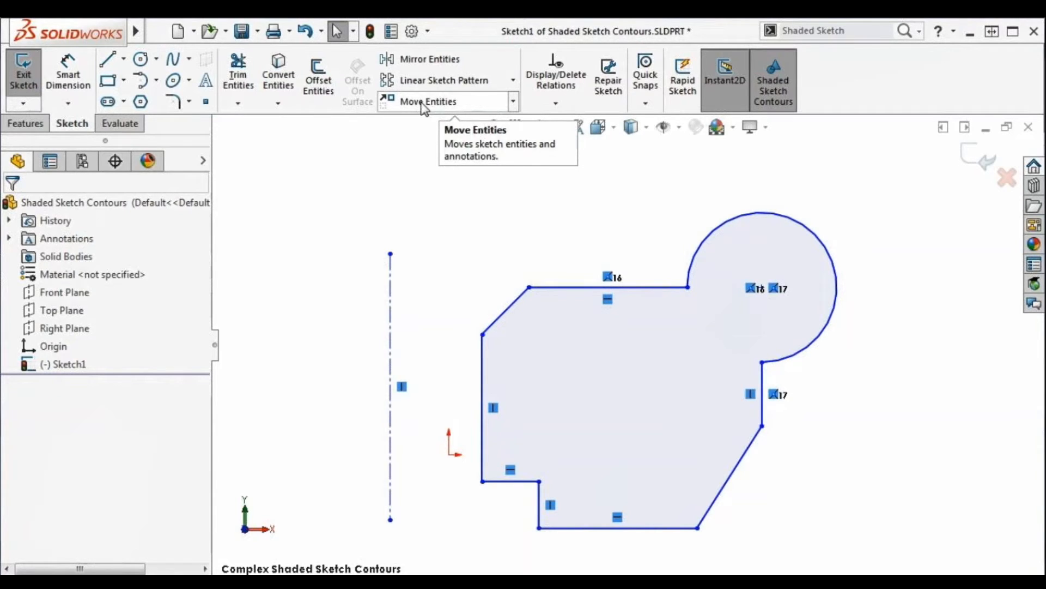
left_click(616, 377)
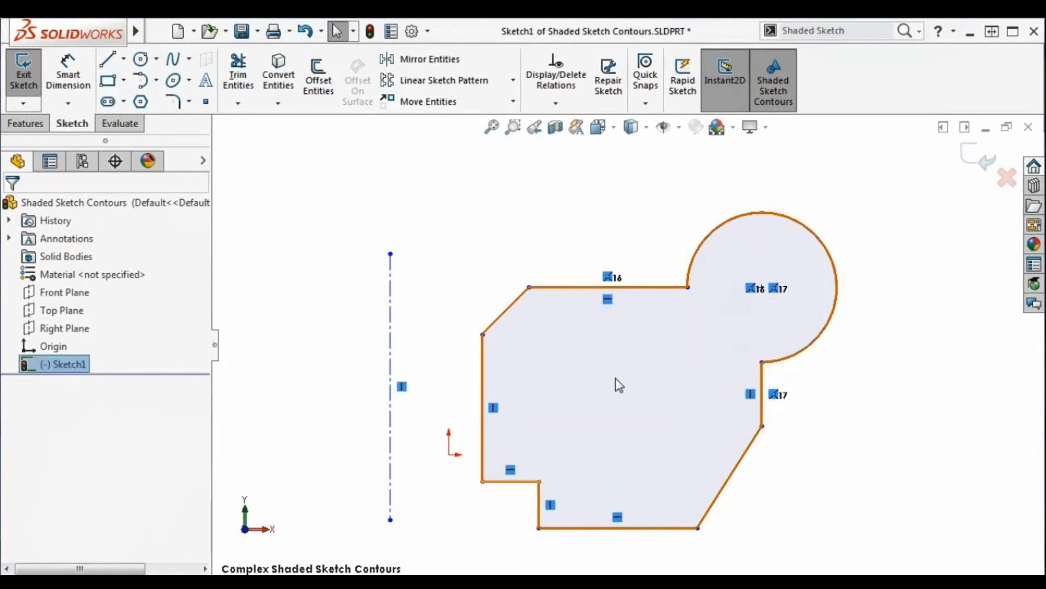
mouse_move(616, 377)
left_mouse_down()
mouse_move(689, 362)
mouse_move(717, 420)
left_mouse_up()
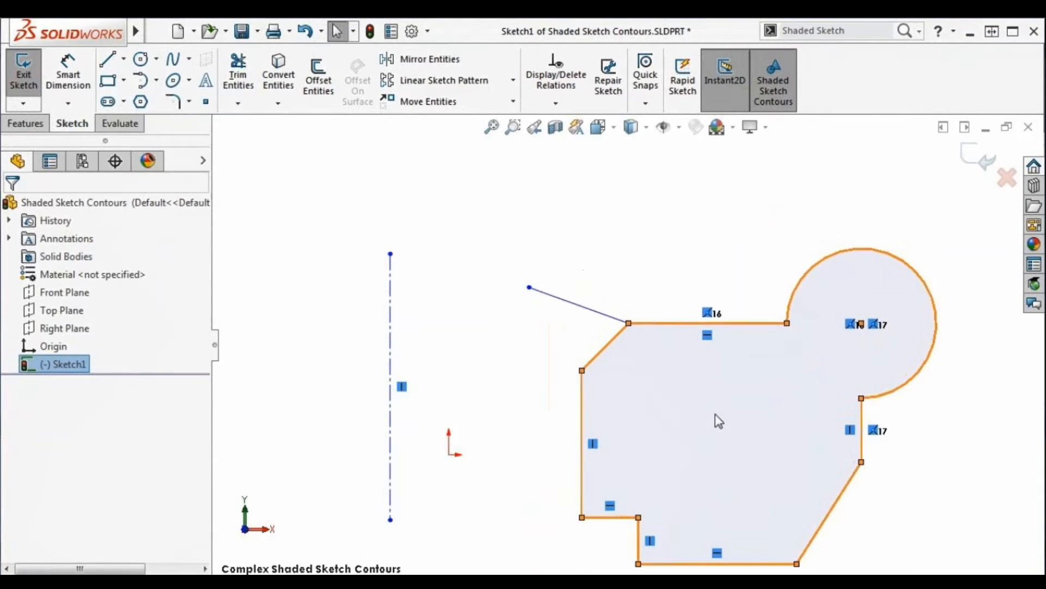
left_click(591, 311)
key("Delete")
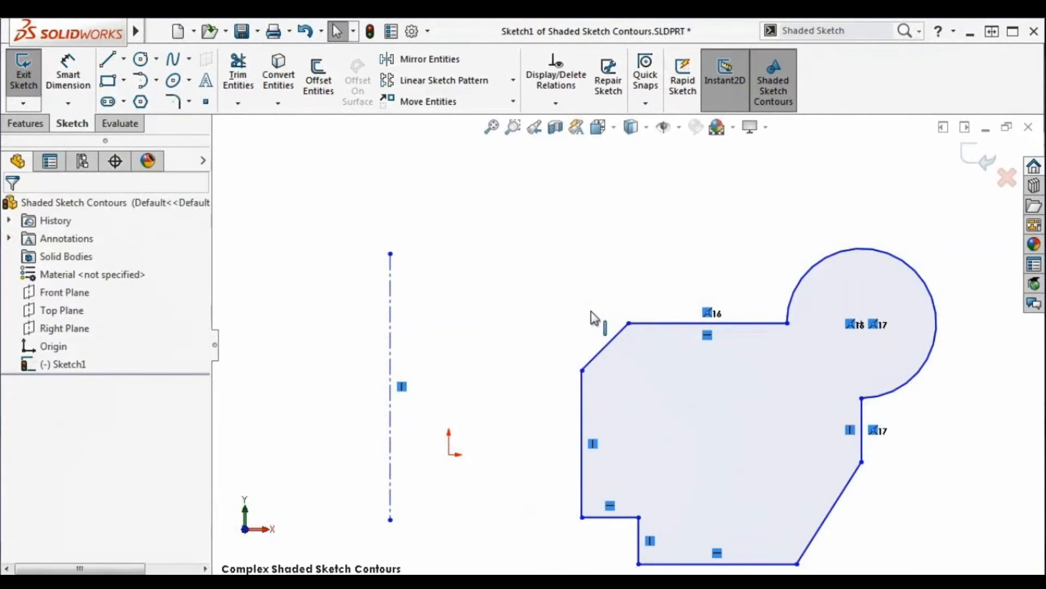
left_click(652, 411)
left_click_drag(651, 411, 572, 367)
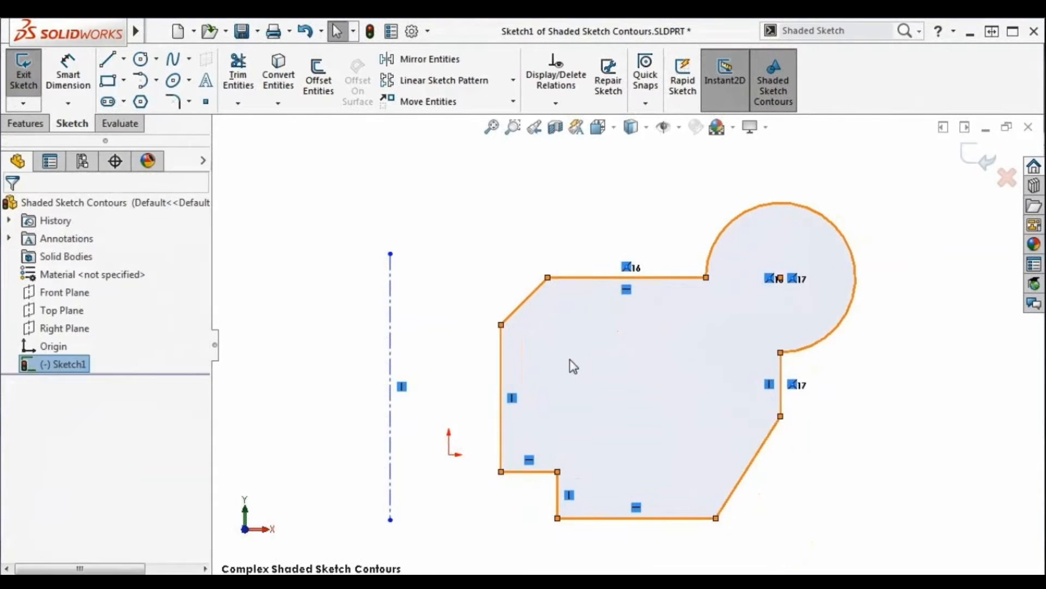
- Mirror the selected closed profile about the vertical centerline, with Copy enabled
left_click(441, 60)
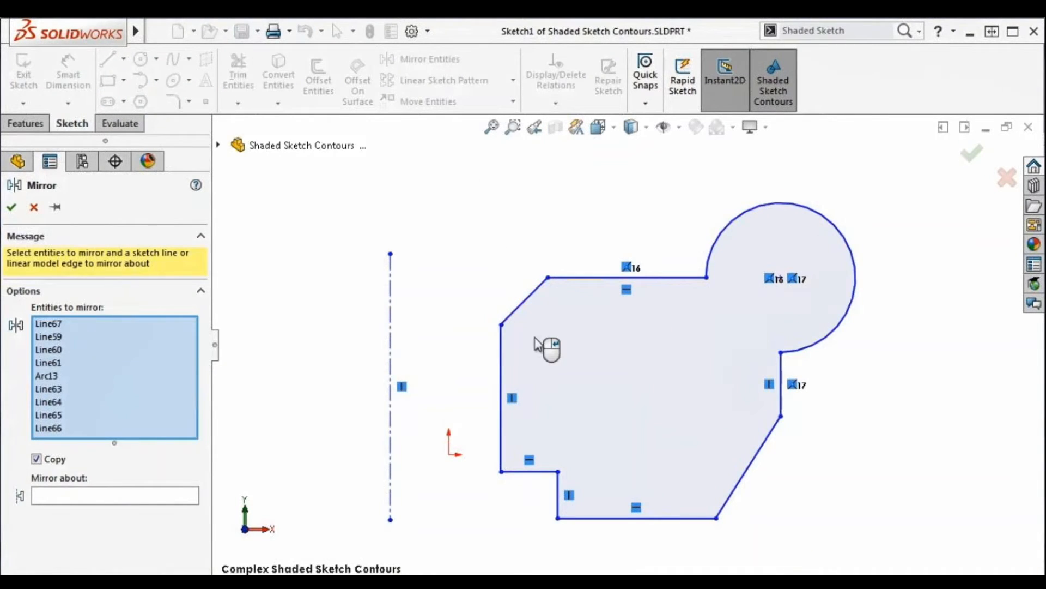
left_click(165, 495)
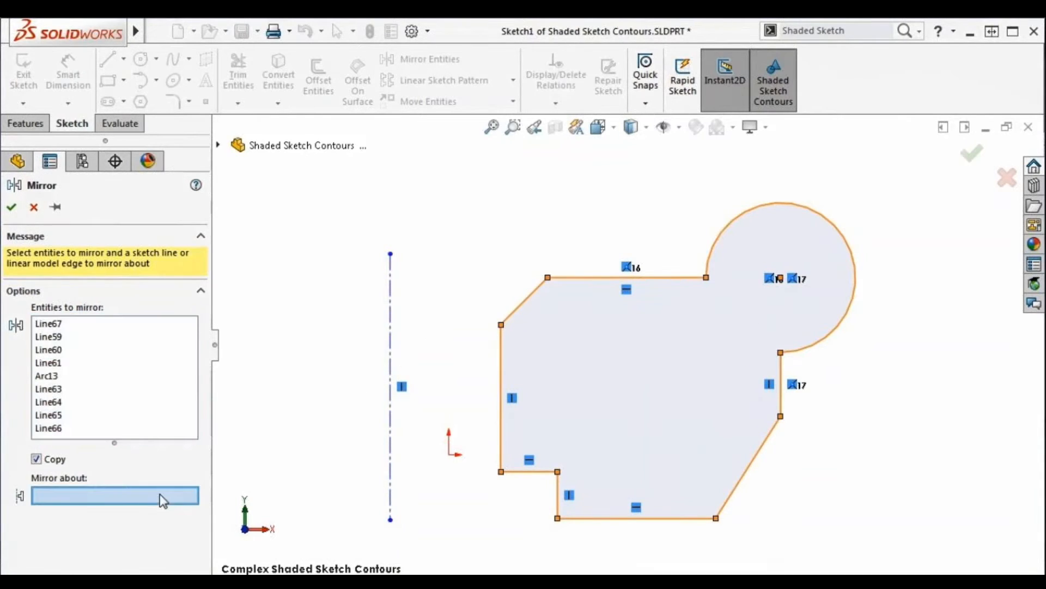
left_click(394, 451)
middle_click_drag(393, 451, 576, 443, "ctrl")
scroll(589, 456, "up", 3)
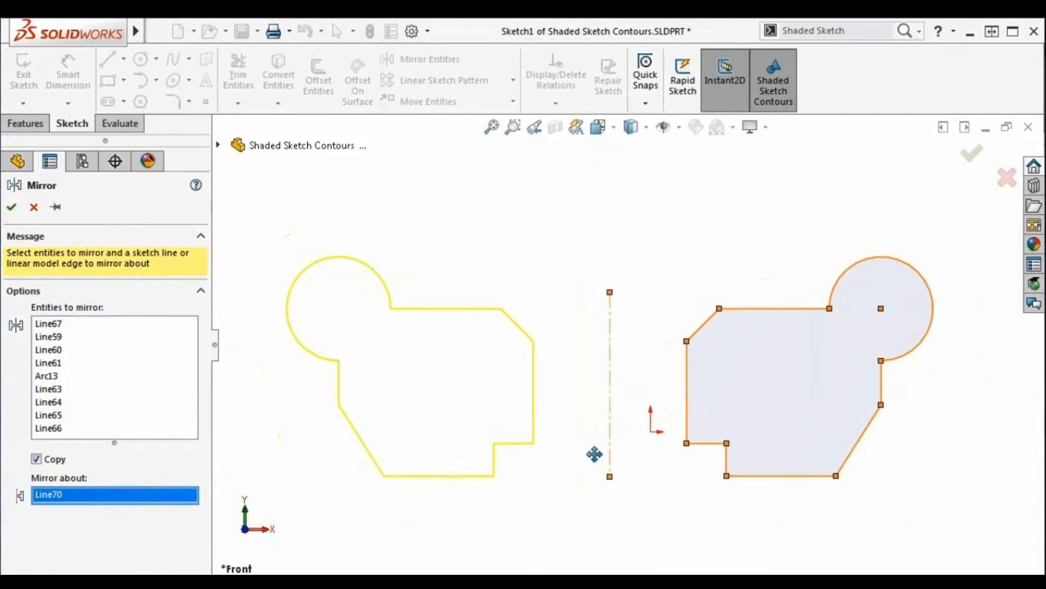
left_click(11, 207)
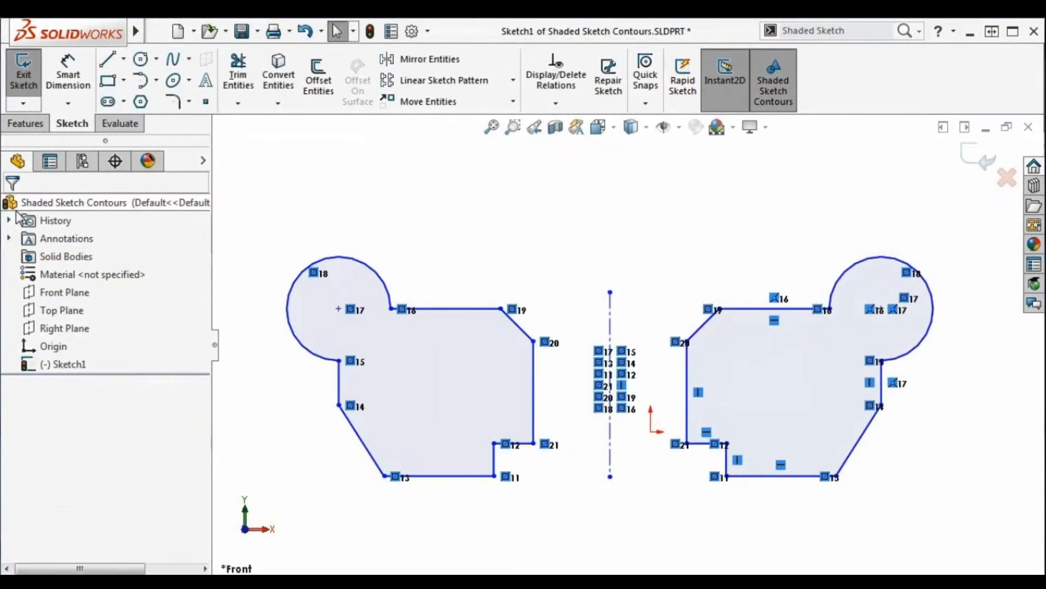
- In the saved view Extruding Shaded Sketch Contours, extrude the area between the hexagon and the outermost circle to a blind depth of about 8.79 in
key("space")
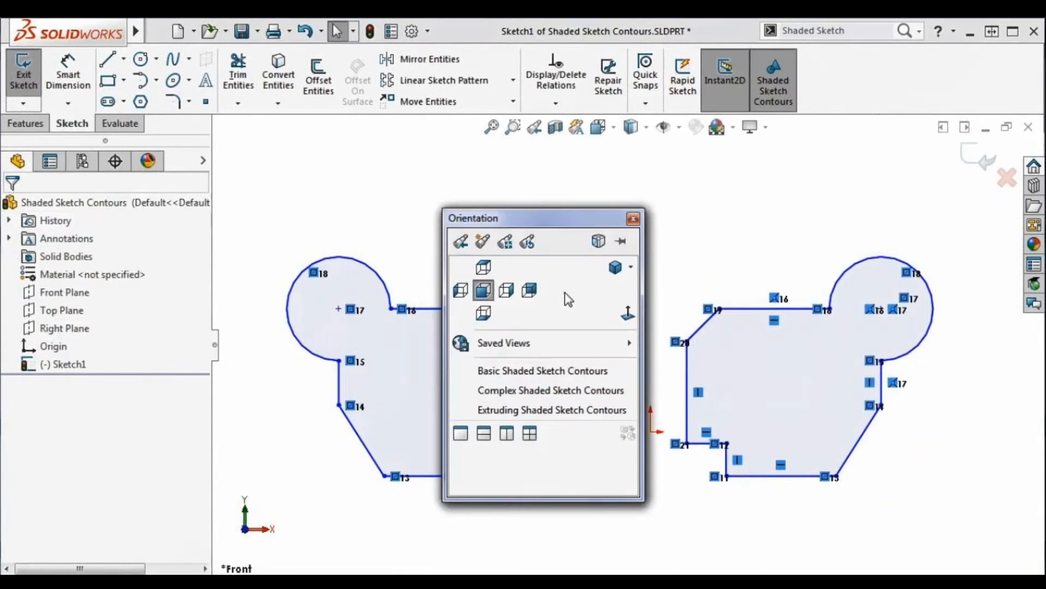
left_click(526, 409)
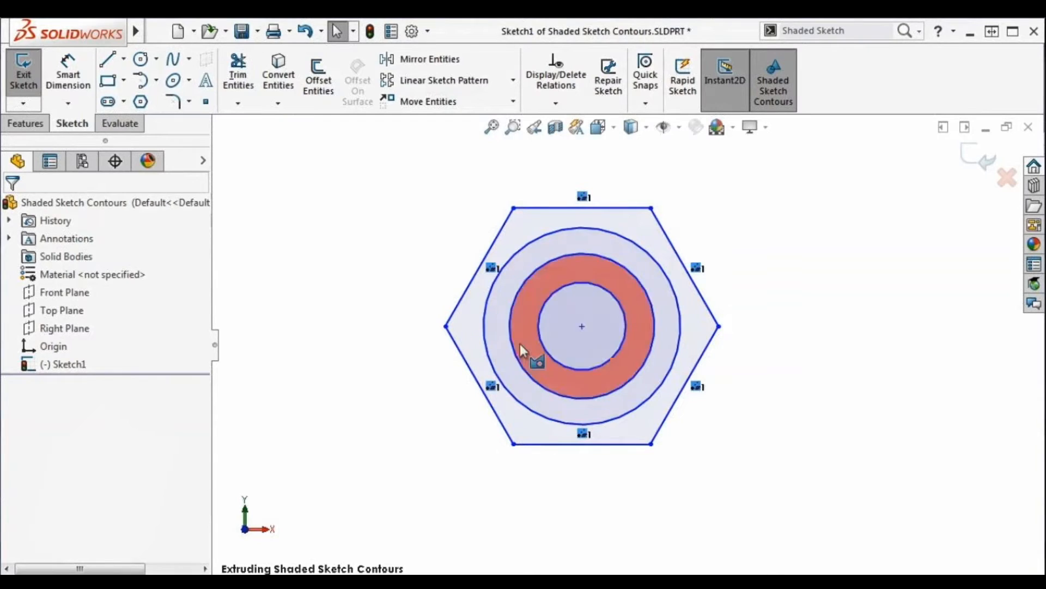
left_click(475, 344)
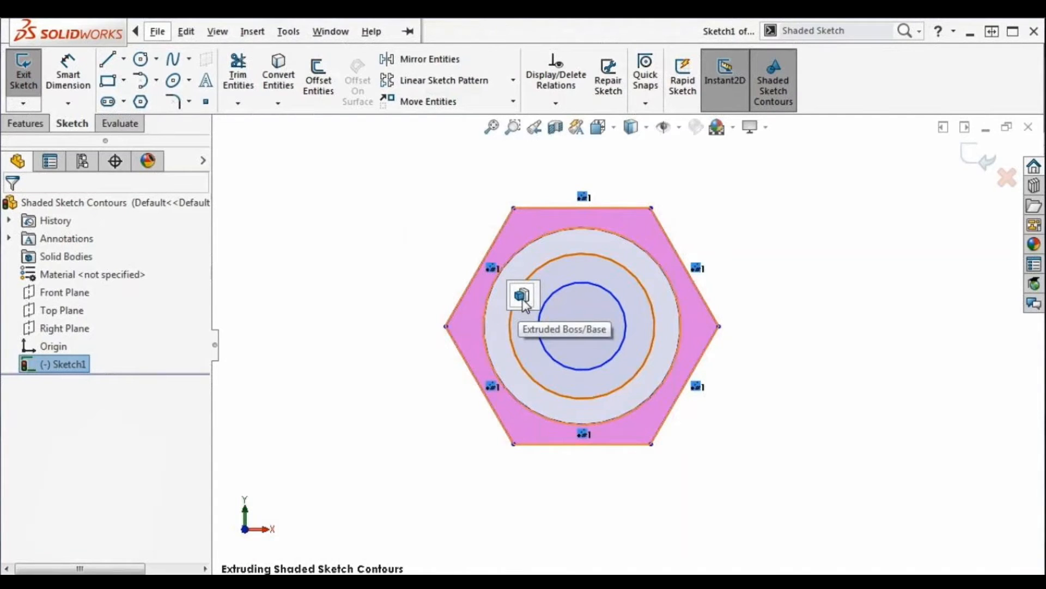
left_click(522, 297)
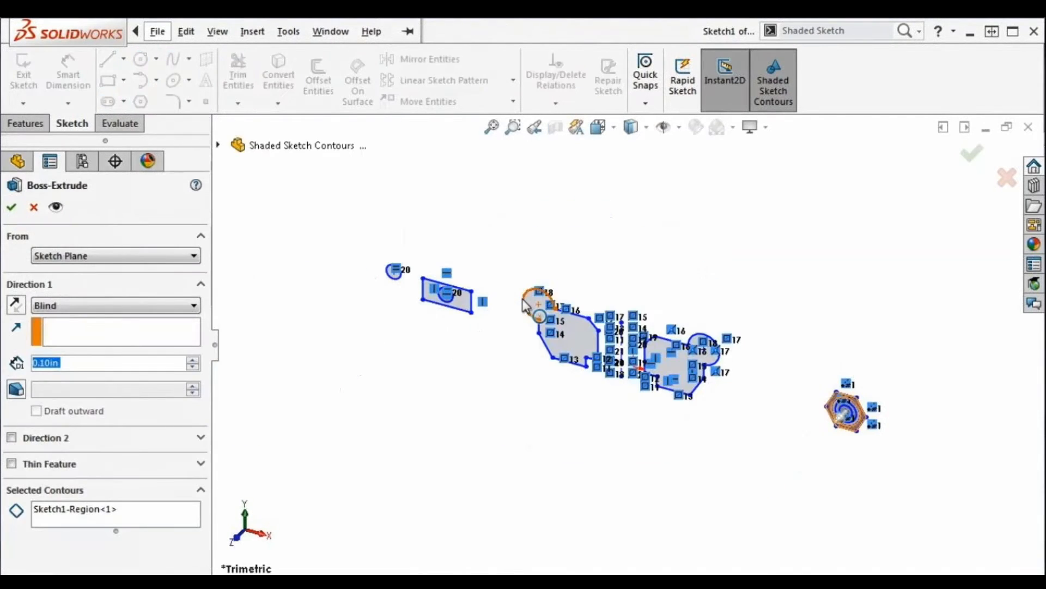
scroll(856, 419, "down", 5)
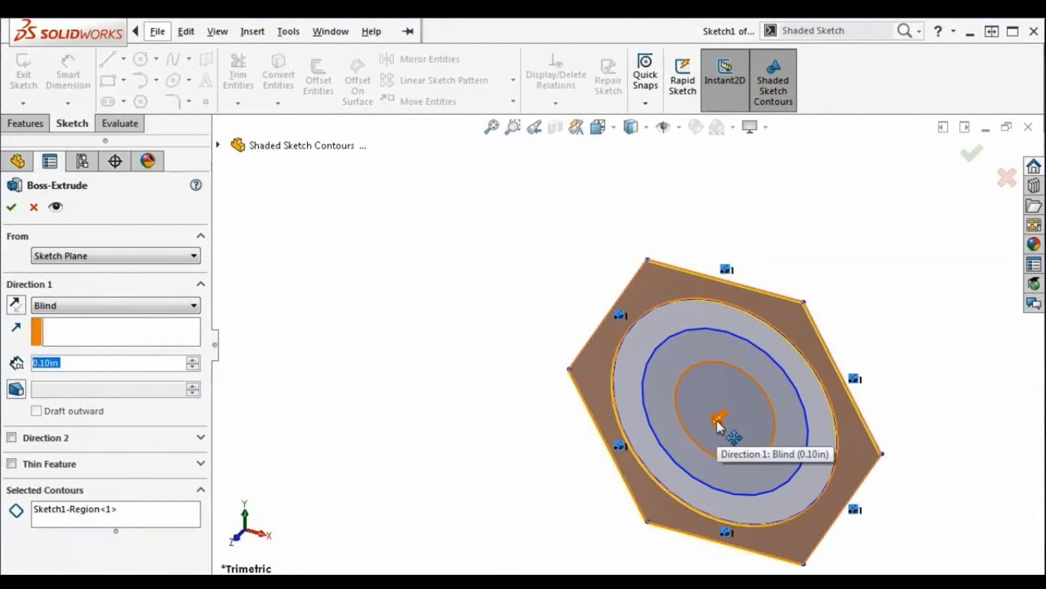
left_click_drag(703, 434, 526, 532)
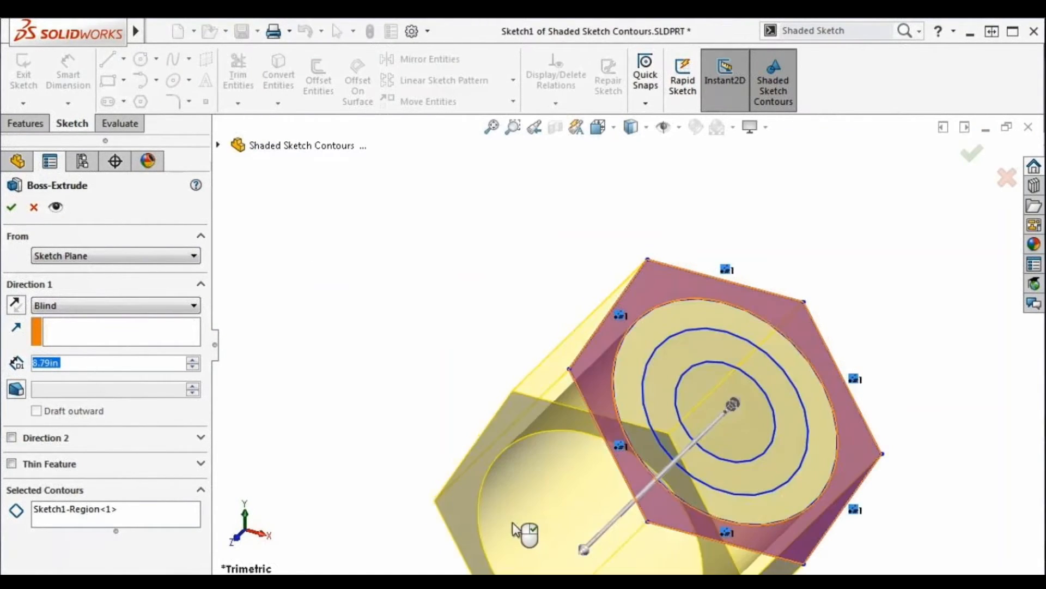
left_click(11, 207)
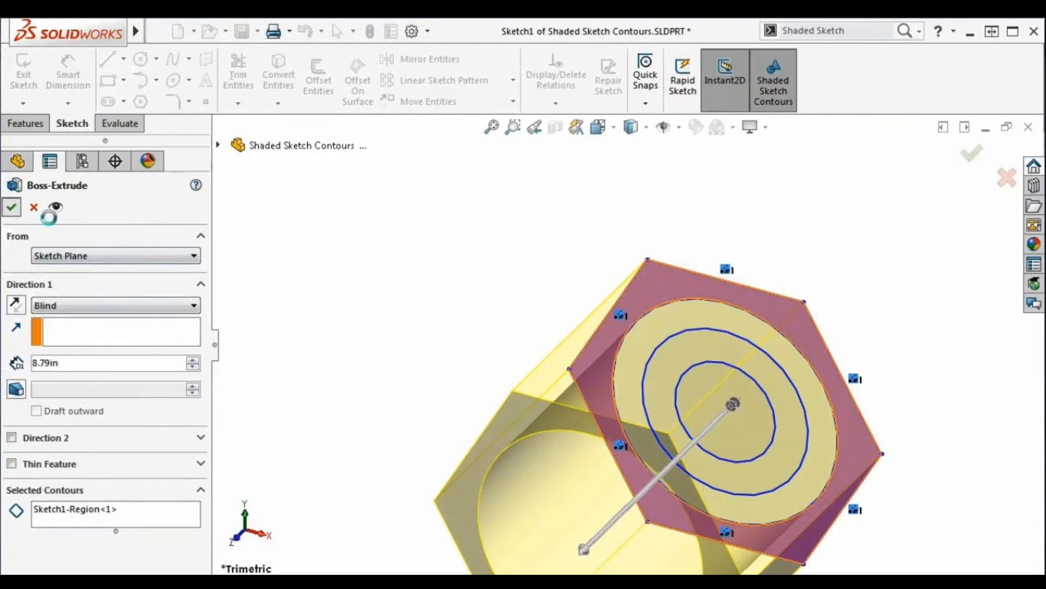
key("f")
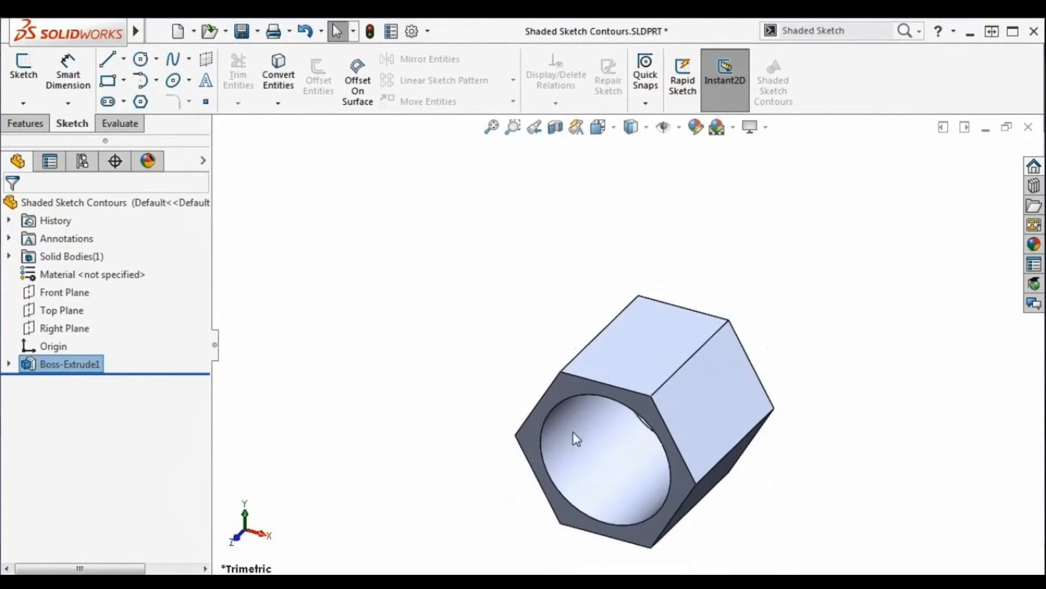
mouse_move(729, 507)
middle_mouse_down()
mouse_move(754, 439)
mouse_move(727, 463)
mouse_move(722, 493)
middle_mouse_up()
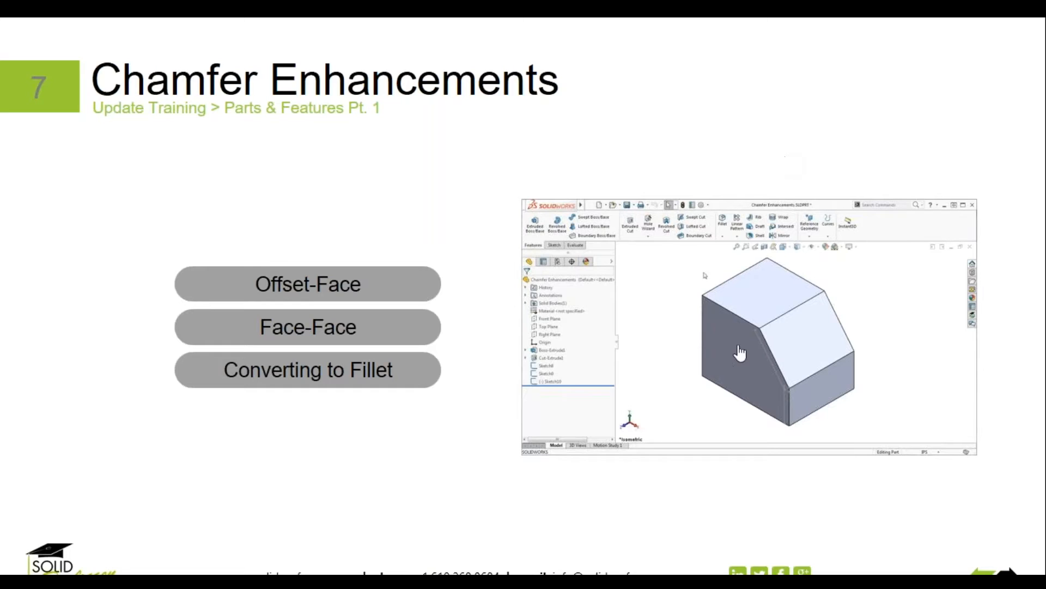
mouse_move(729, 378)
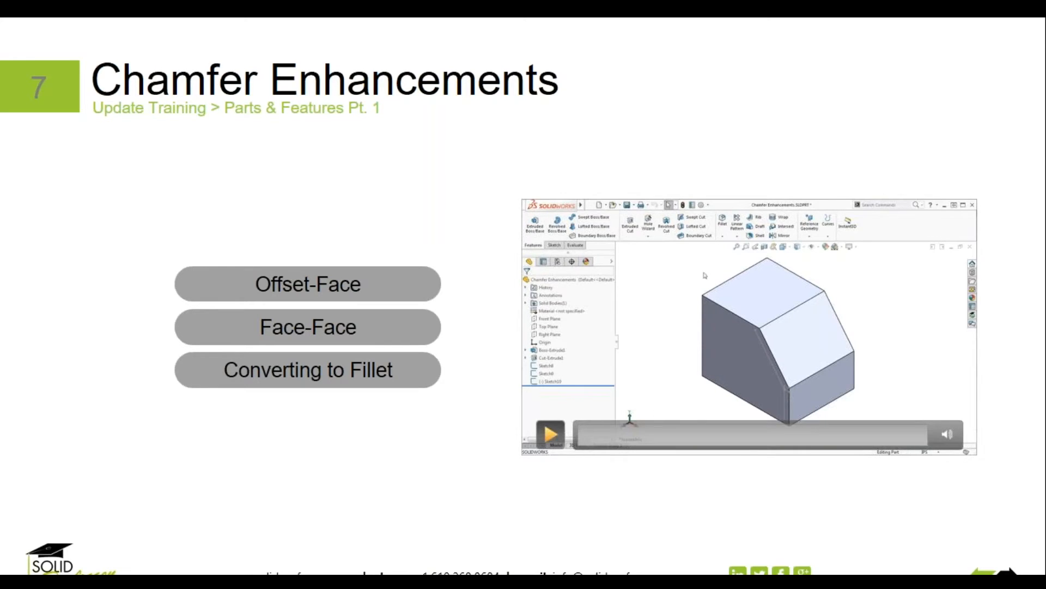
left_click(552, 434)
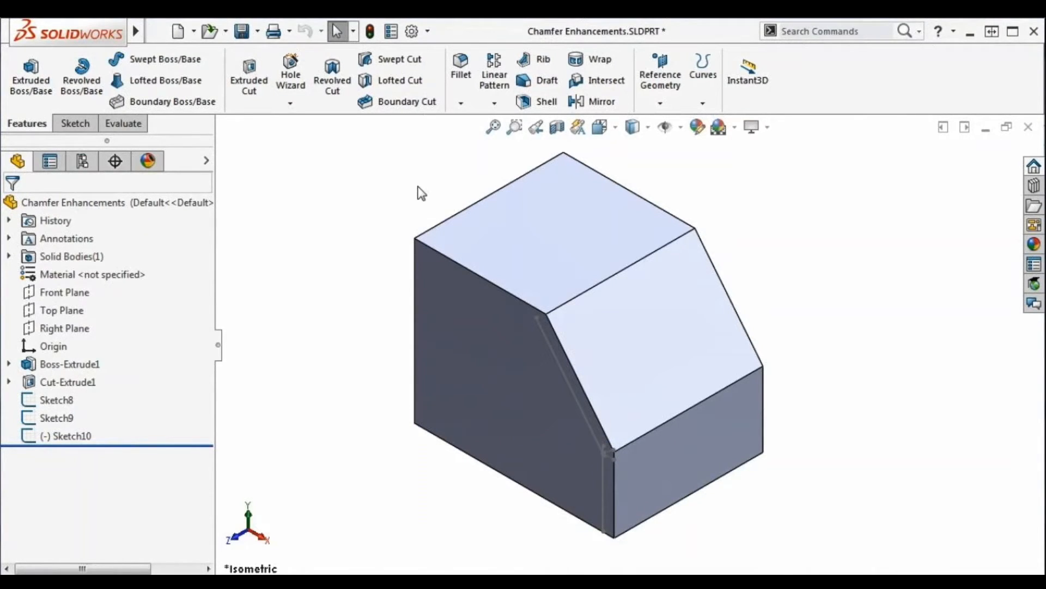
- Start an Offset Face chamfer on the lower edge of the block's sloped face
left_click(461, 103)
left_click(474, 142)
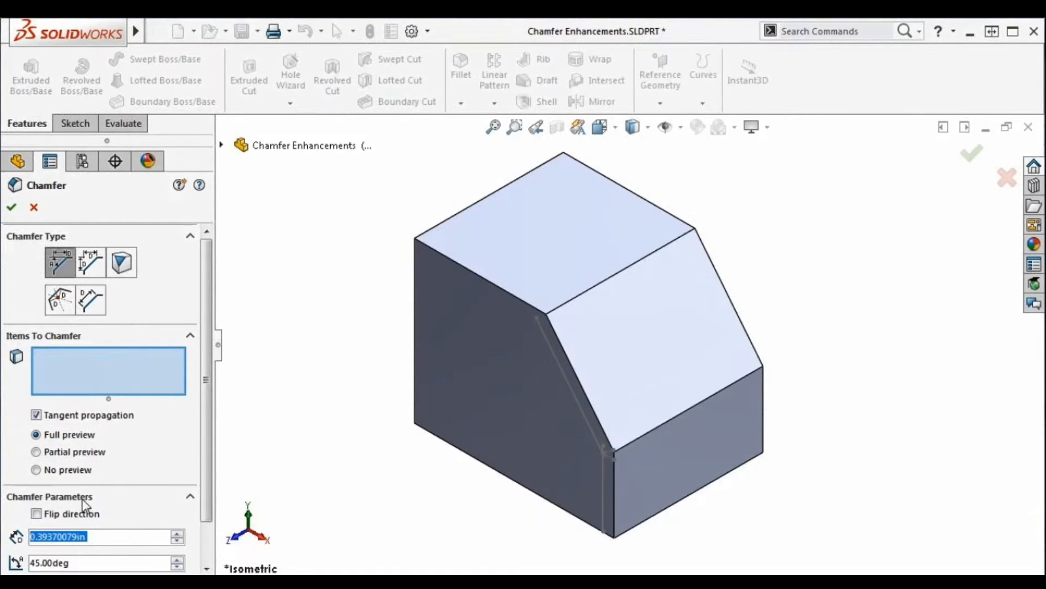
scroll(82, 523, "down", 2)
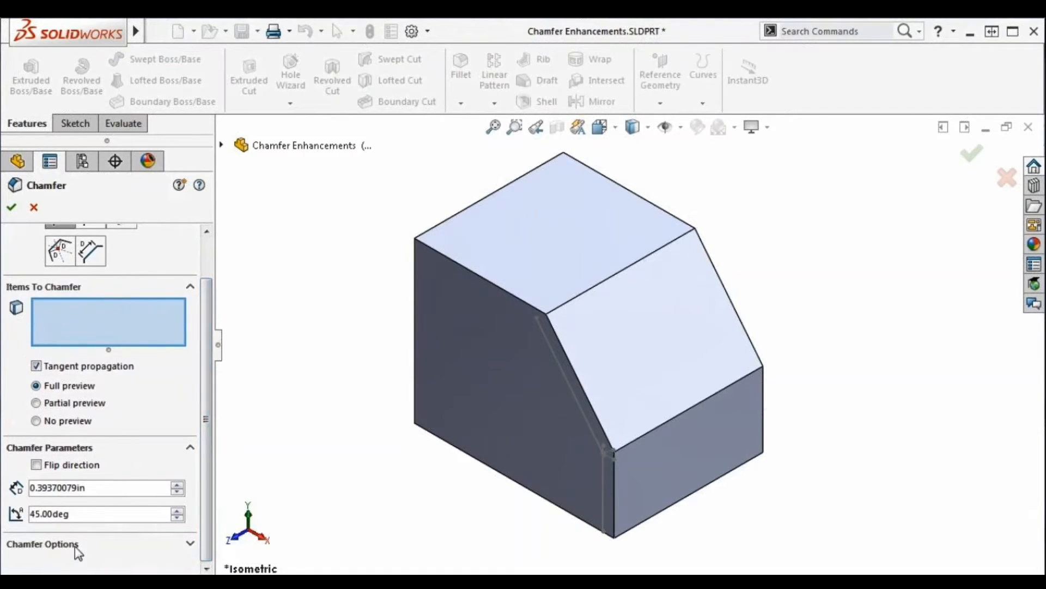
scroll(207, 421, "up", 2)
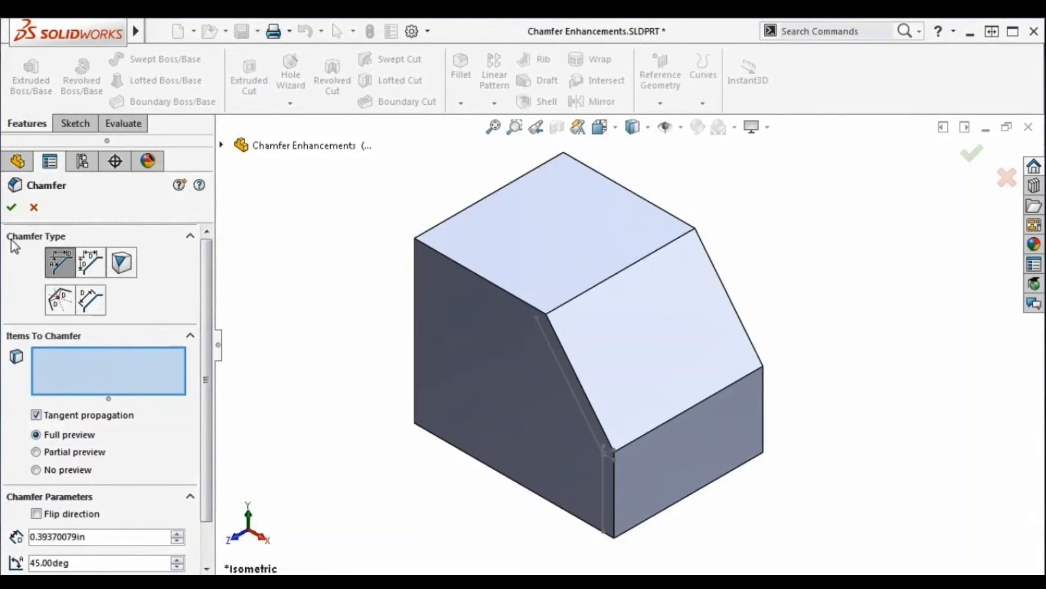
left_click(56, 262)
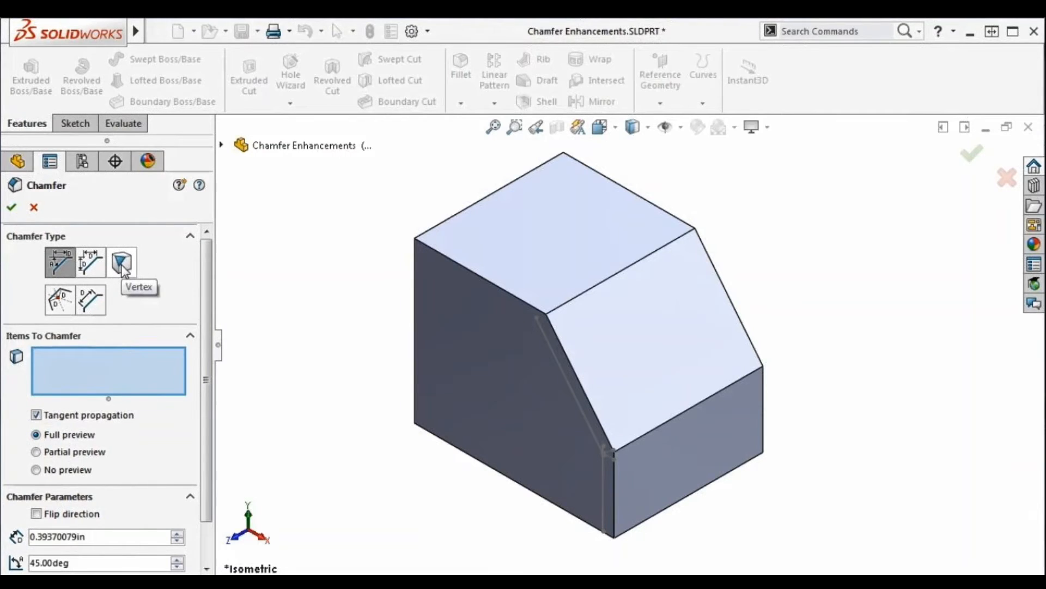
left_click(62, 301)
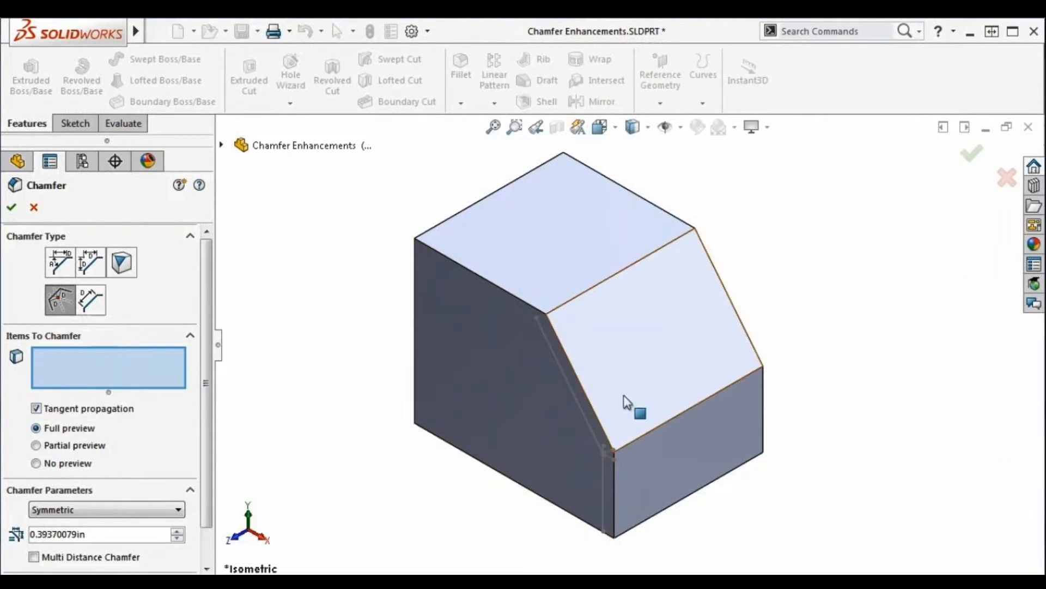
left_click(678, 415)
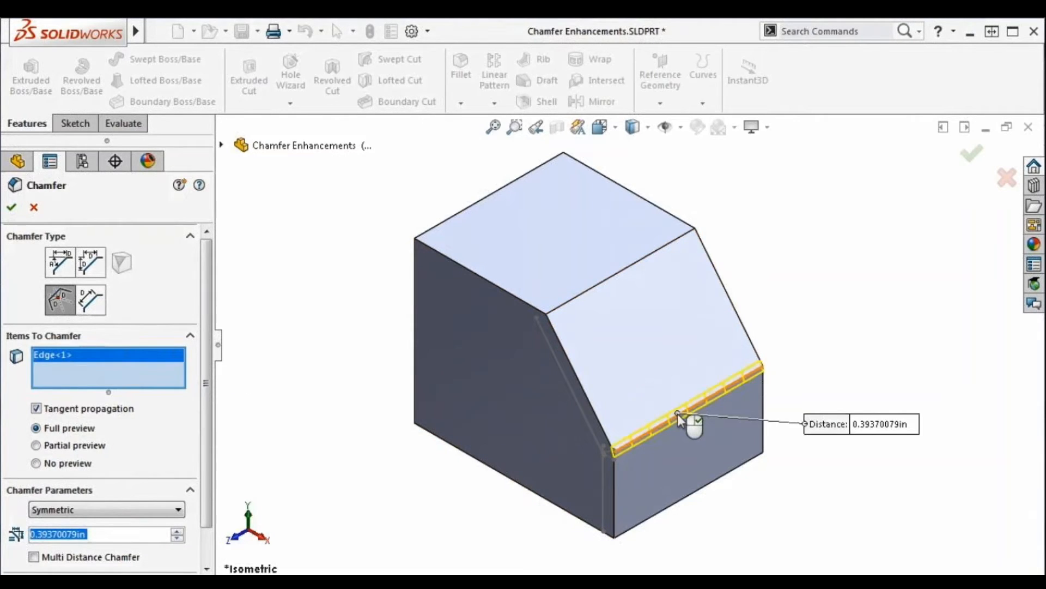
- Make the chamfer asymmetric with offset distances of 0.35 in and 0.4 in
left_click_drag(207, 421, 205, 456)
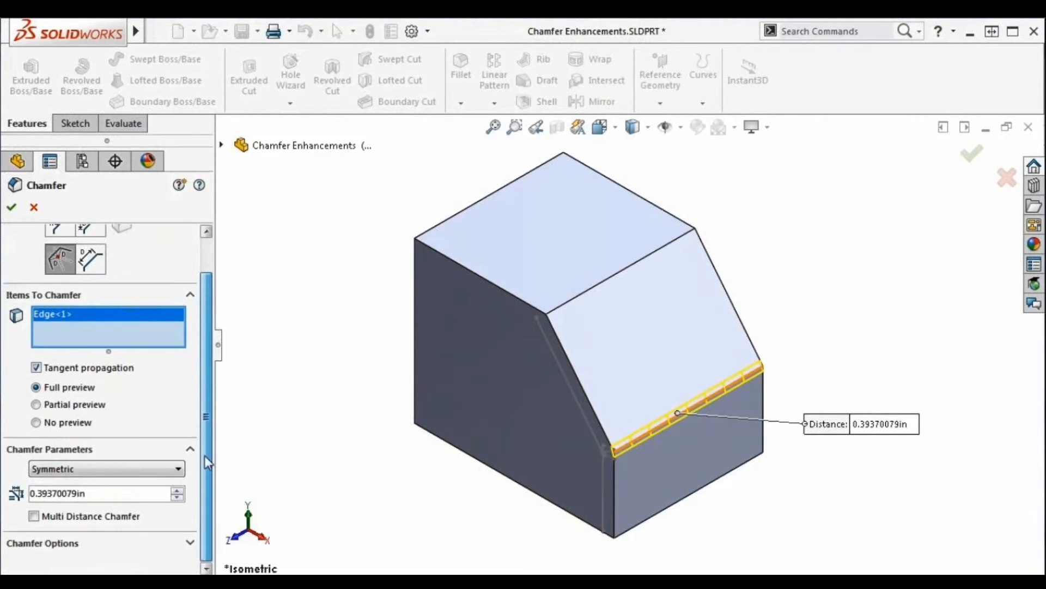
left_click(92, 464)
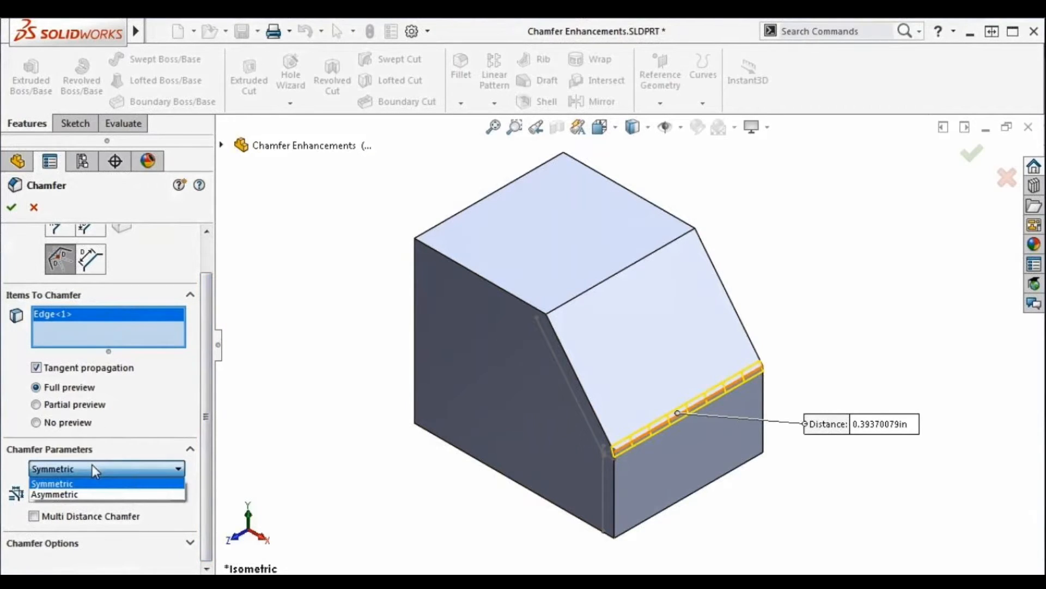
left_click(95, 494)
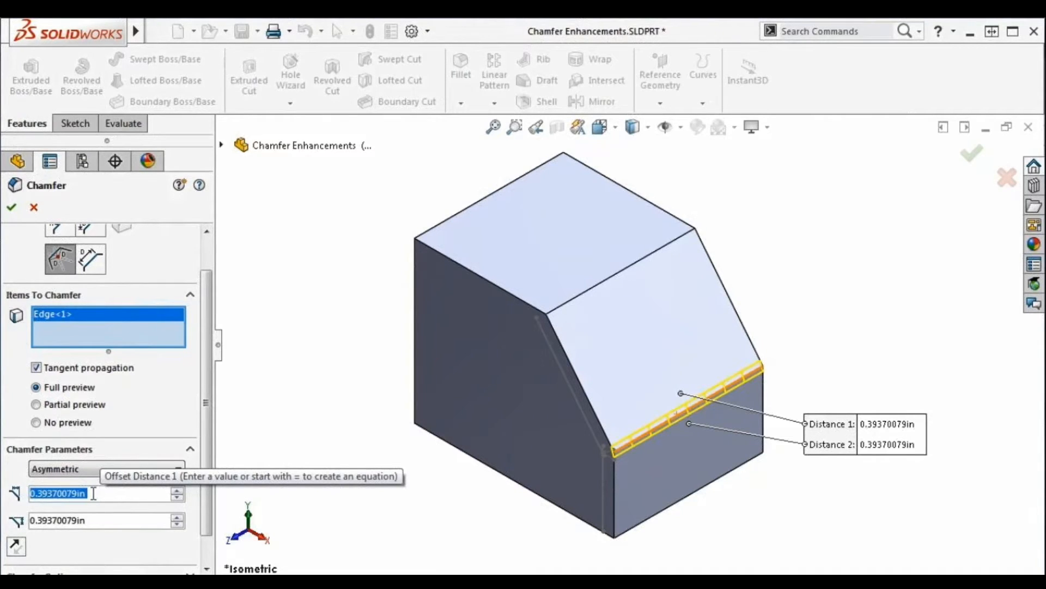
type("0.35")
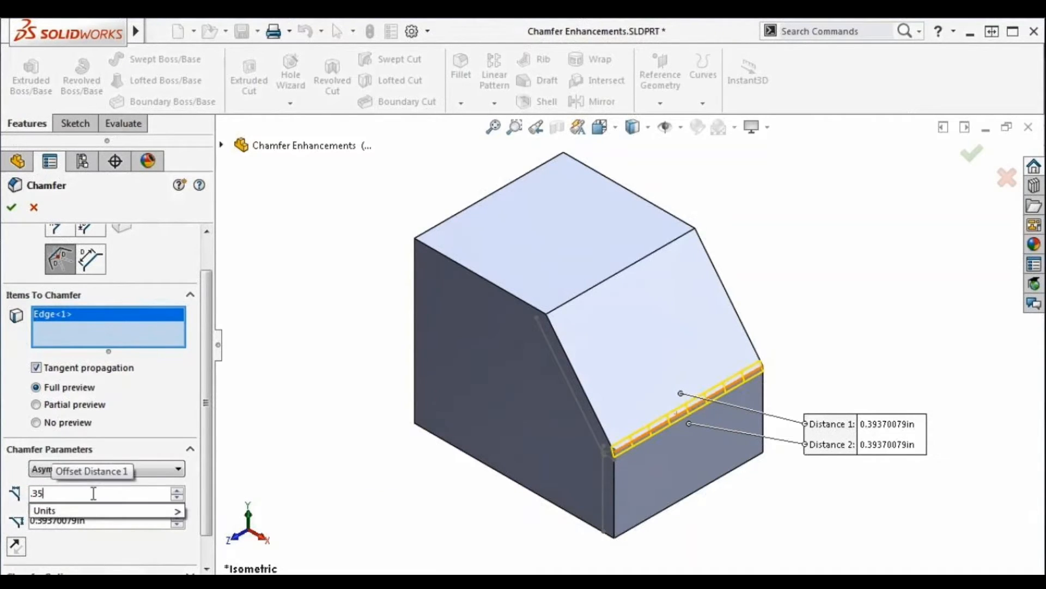
key("Return")
left_click(92, 518)
type("0.4")
key("Return")
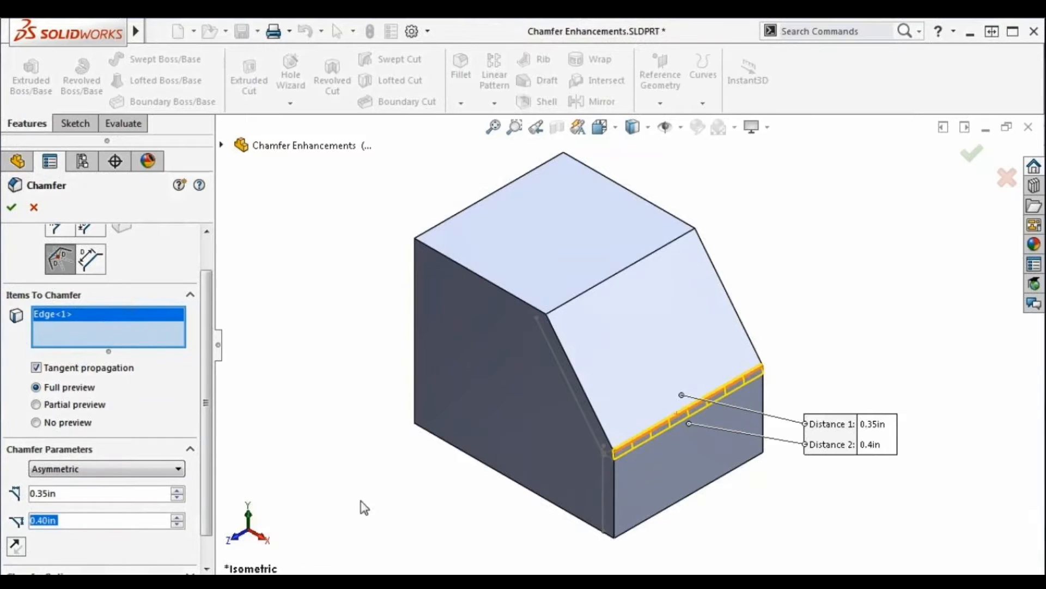
- In the front view, try 0.55 in and 0.45 in for Distance 1 and 0.3 in for Distance 2, restoring 0.35 in and 0.4 in
key("ctrl+1")
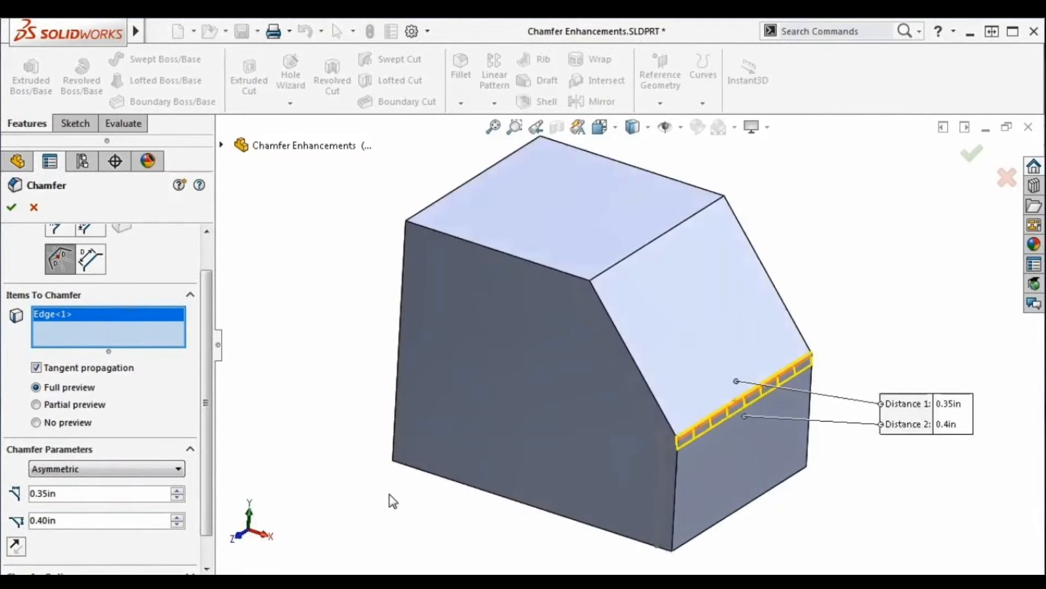
scroll(818, 388, "down", 3)
scroll(901, 365, "down", 4)
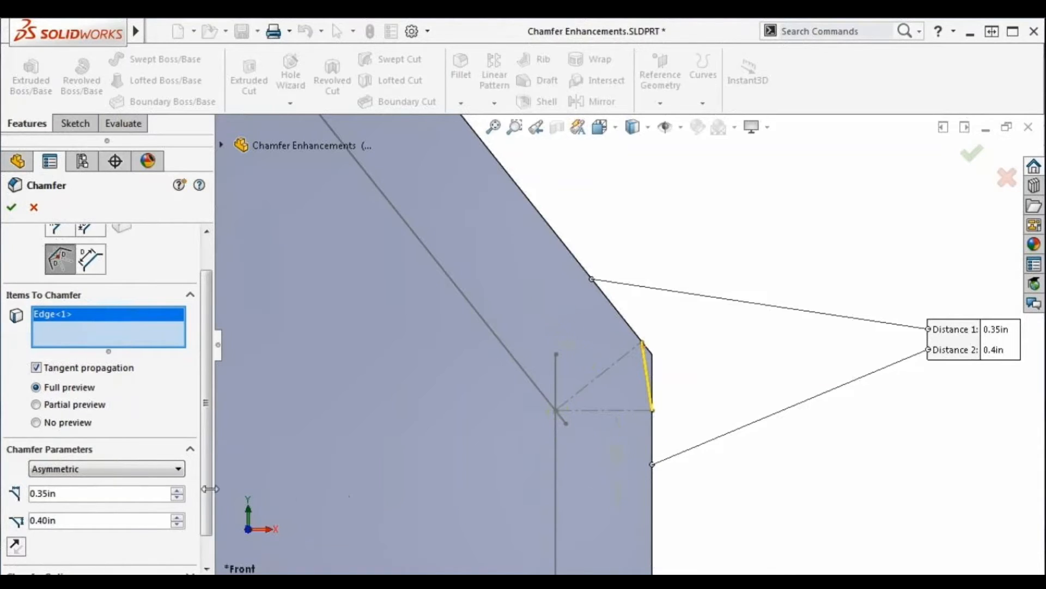
left_click(177, 491)
left_click(177, 491)
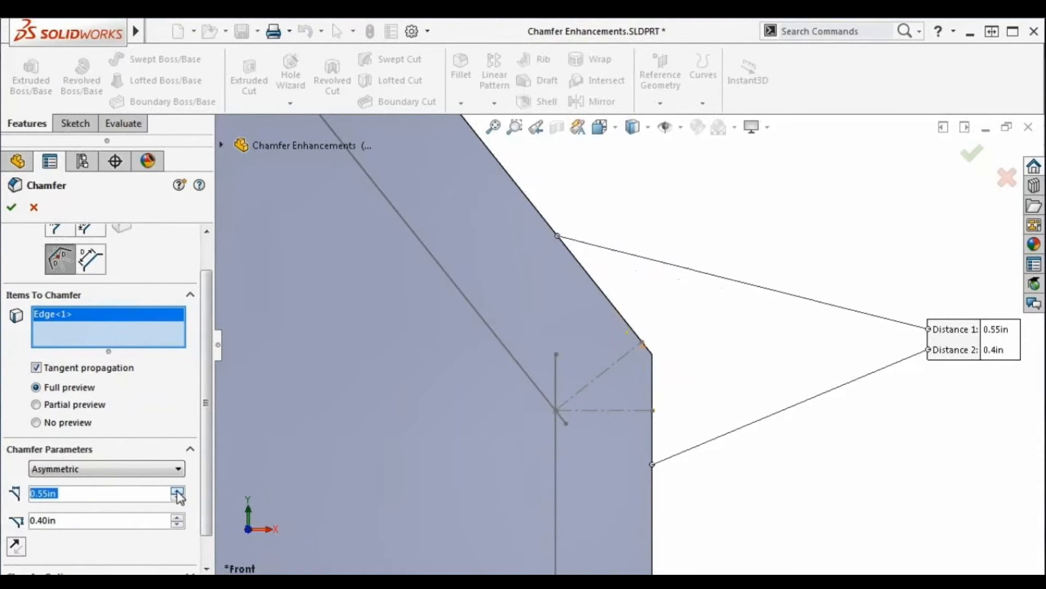
left_click(176, 497)
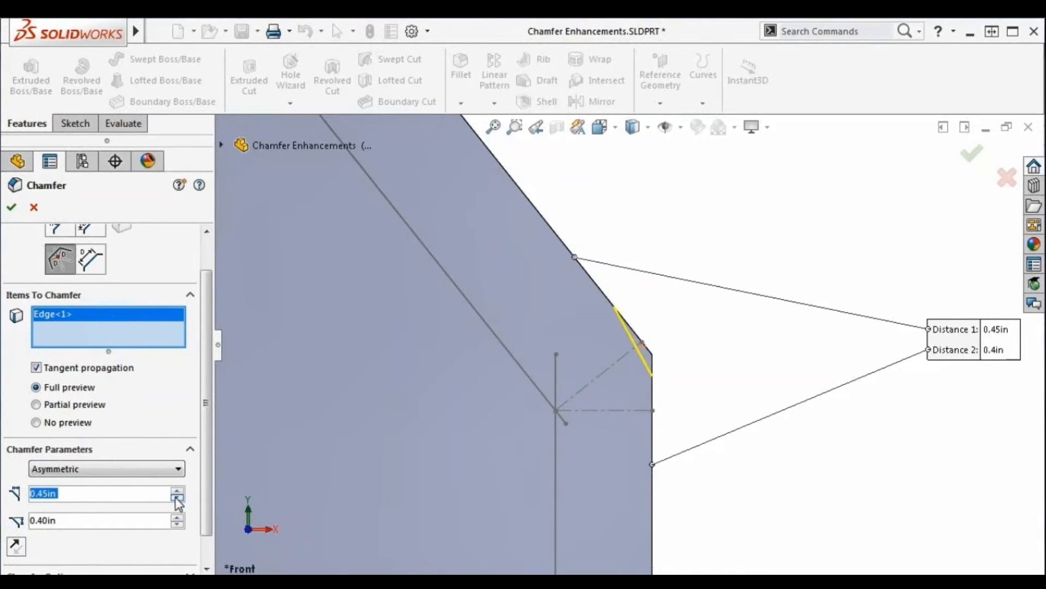
left_click(177, 497)
left_click(177, 525)
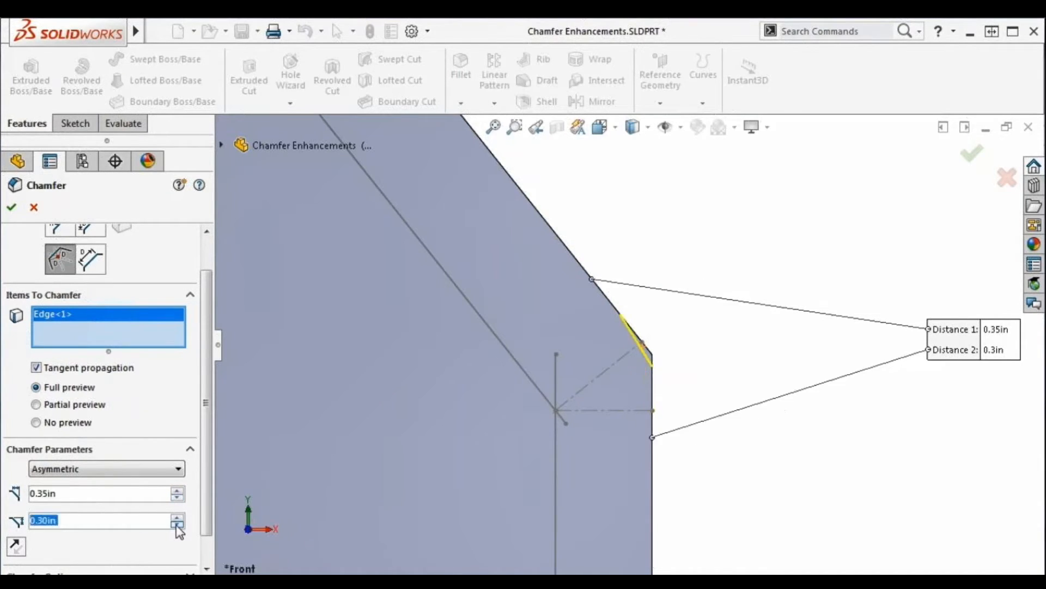
left_click(176, 525)
left_click(177, 518)
left_click(177, 518)
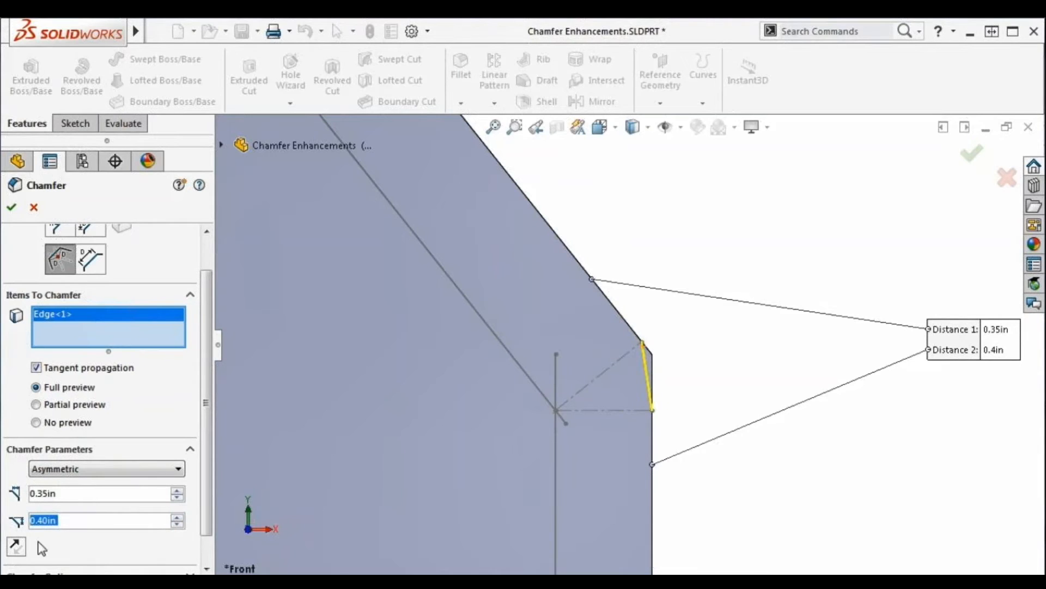
- Swap the chamfer's two offset distances between the faces and back, and accept the chamfer, returning to the isometric view
left_click(17, 548)
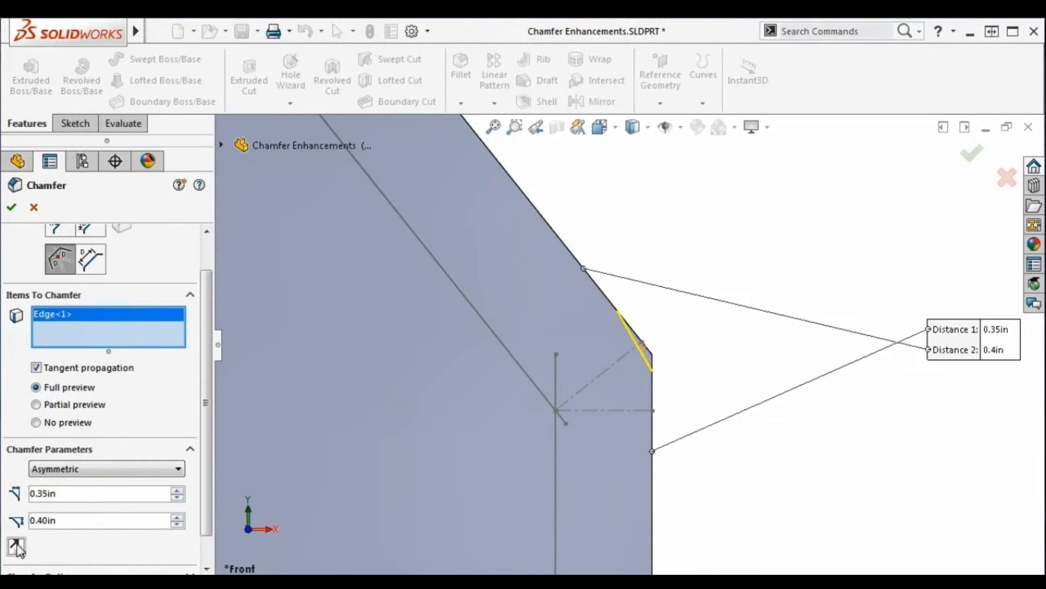
left_click(17, 547)
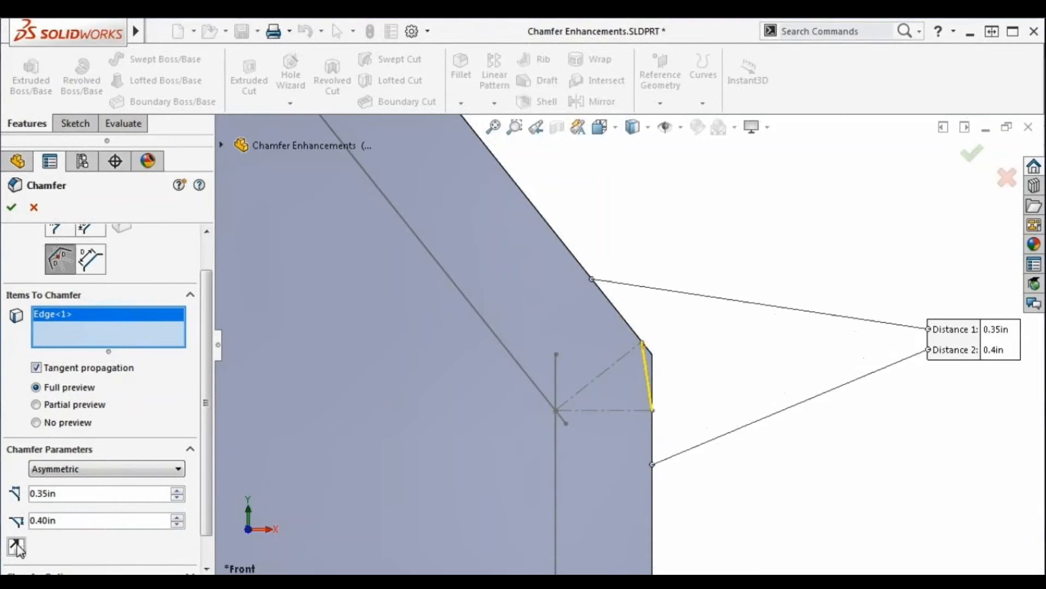
left_click(11, 206)
key("ctrl+7")
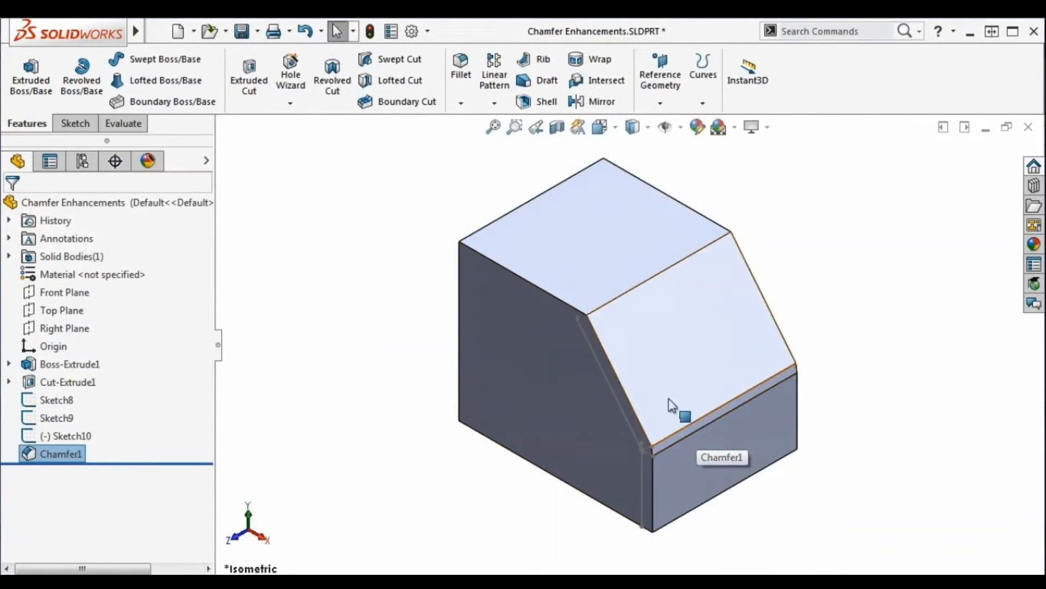
- Start a new chamfer of the Face Face type
left_click(469, 103)
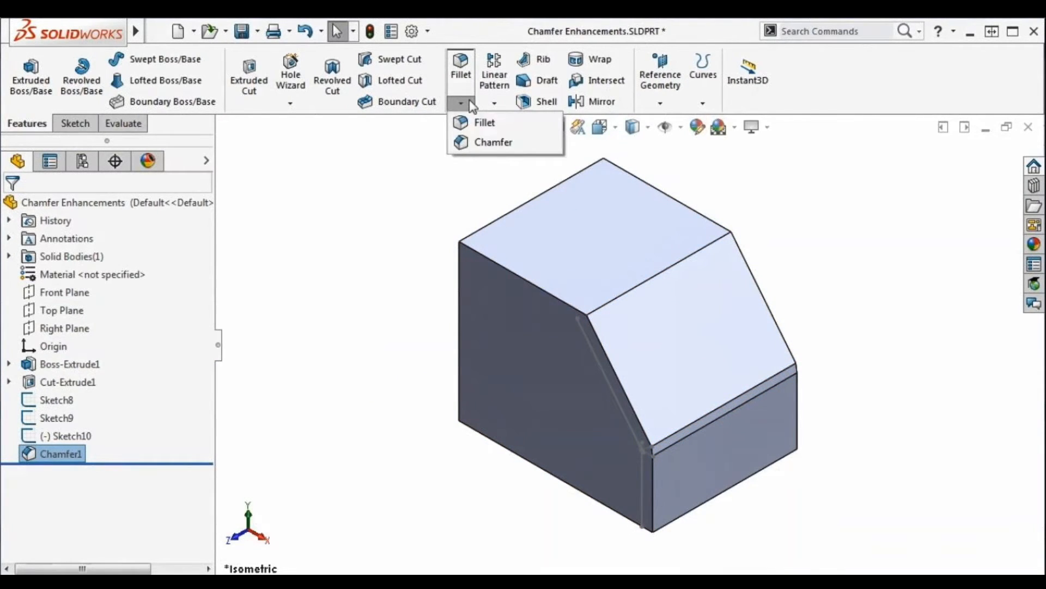
left_click(472, 142)
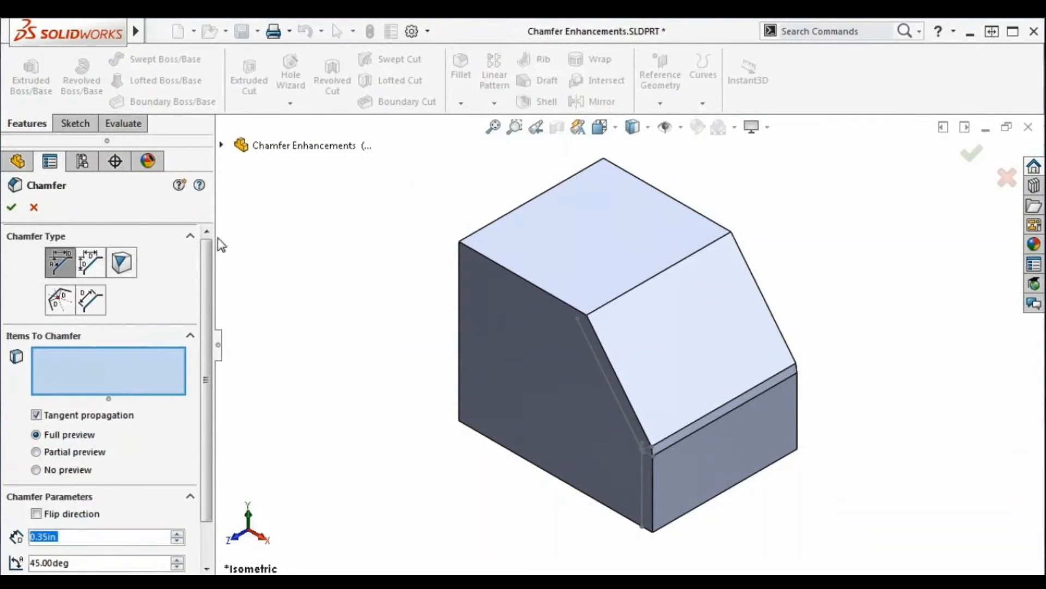
left_click(92, 299)
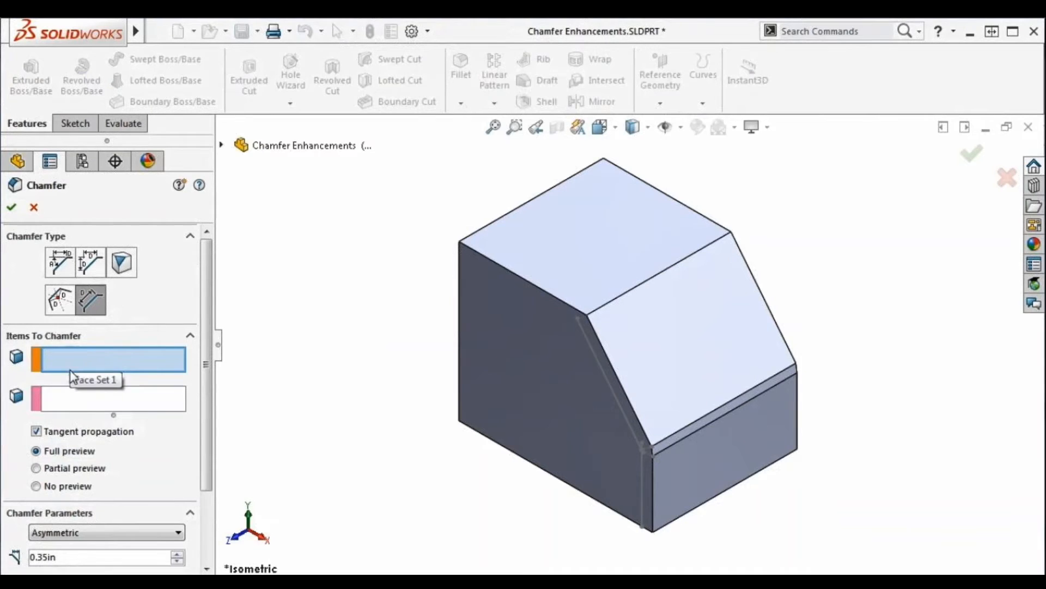
- Assign the sloped, front and full-height end faces to Face Set 2, and the back and top faces to Face Set 1
left_click(71, 398)
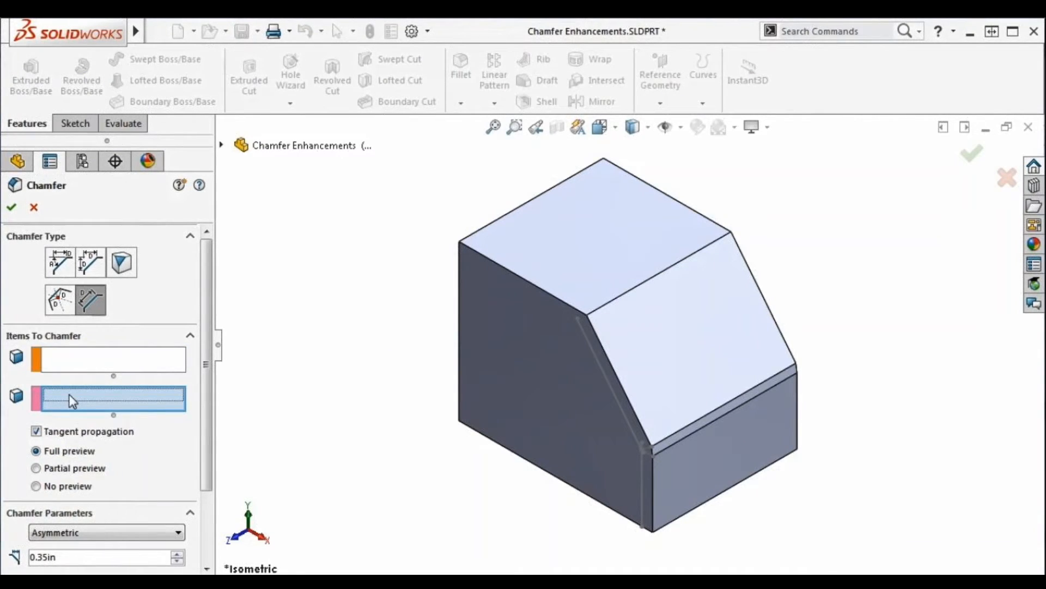
left_click(650, 359)
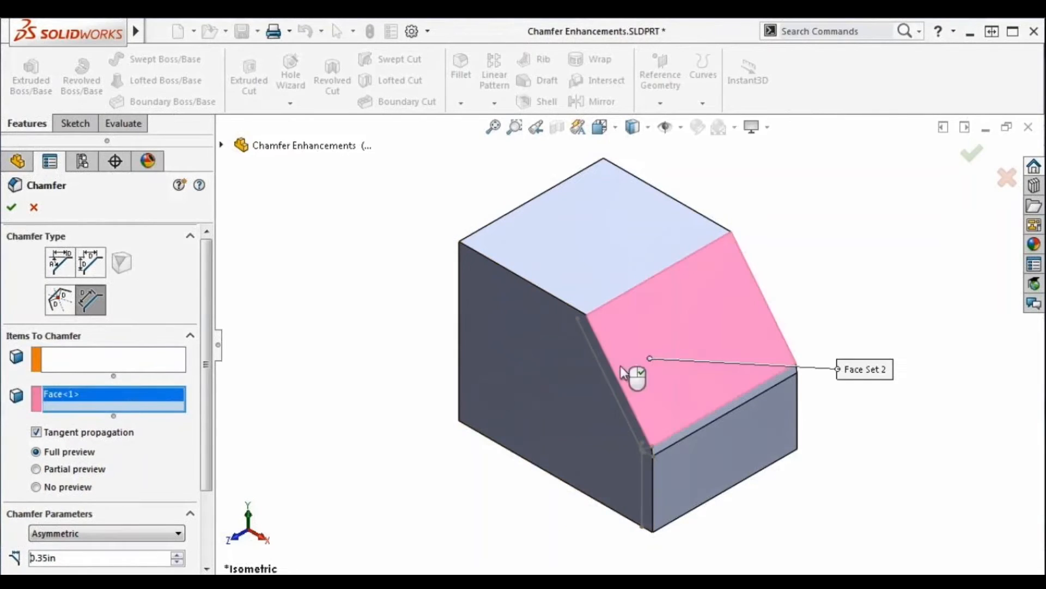
left_click(569, 374)
middle_click_drag(577, 403, 672, 451)
left_click(571, 357)
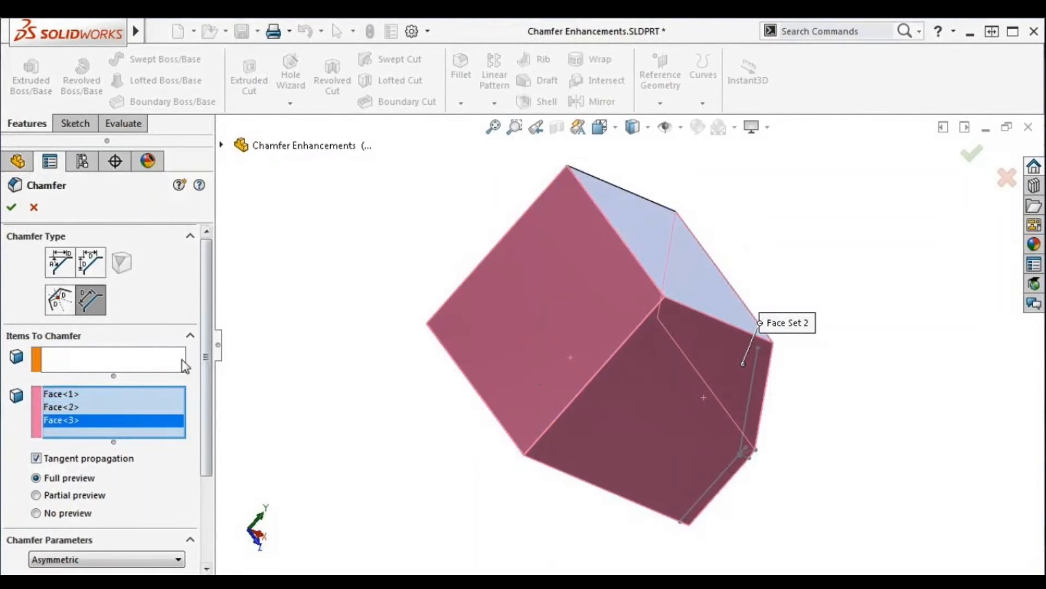
left_click(145, 359)
middle_click_drag(379, 358, 589, 513)
left_click(627, 438)
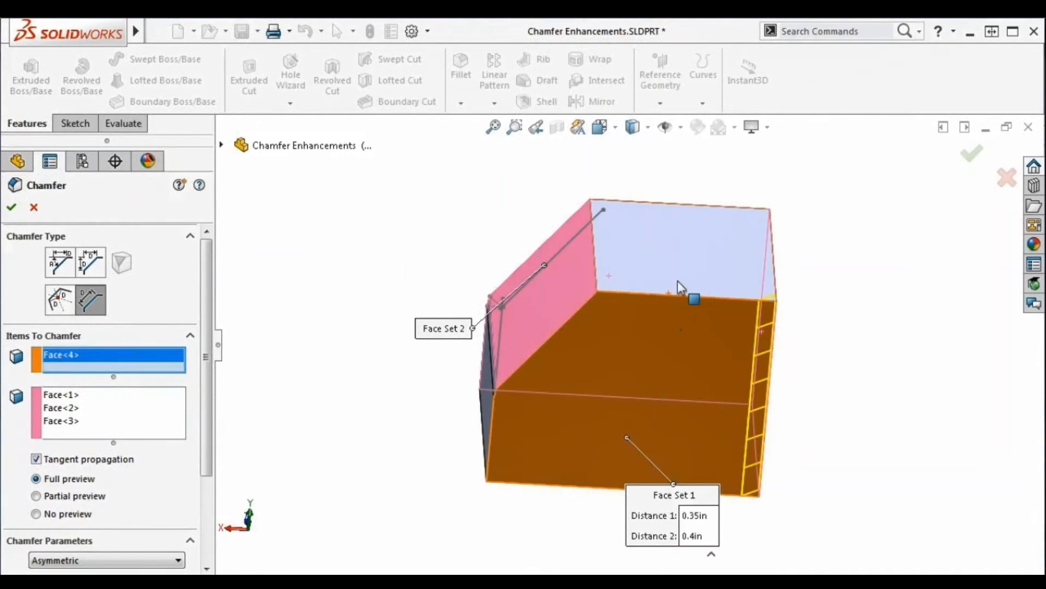
left_click(678, 280)
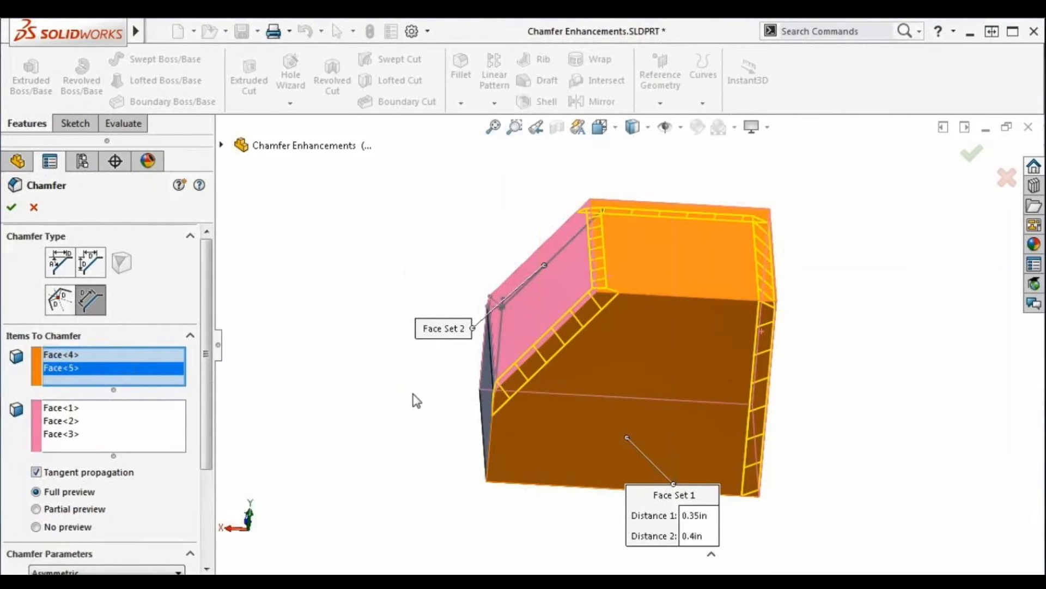
- Try the Chord Width method for the Face Face chamfer and switch it to Hold Line
scroll(212, 436, "down", 2)
scroll(212, 441, "down", 3)
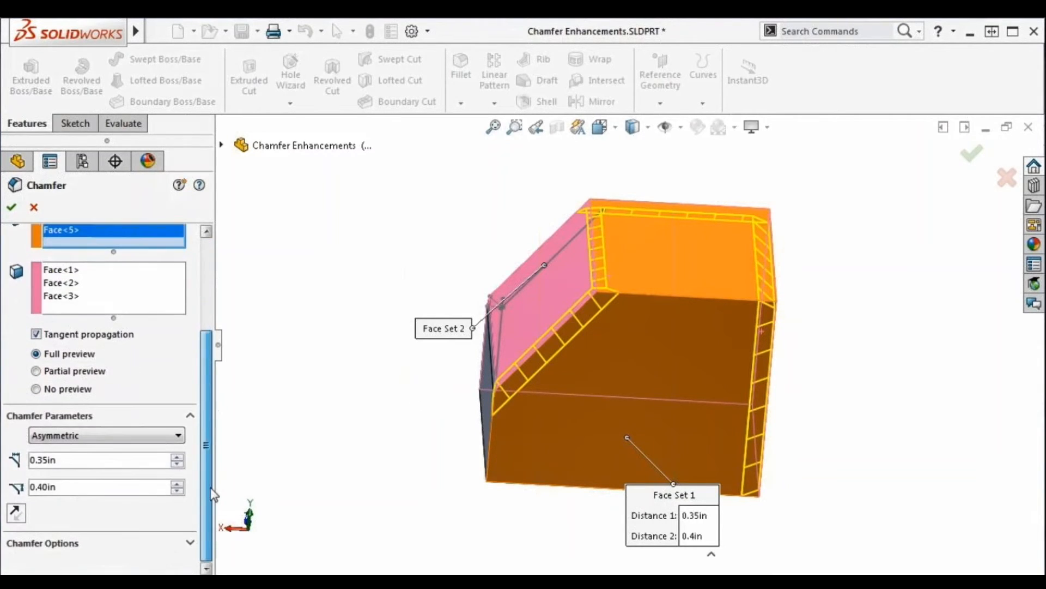
left_click(179, 435)
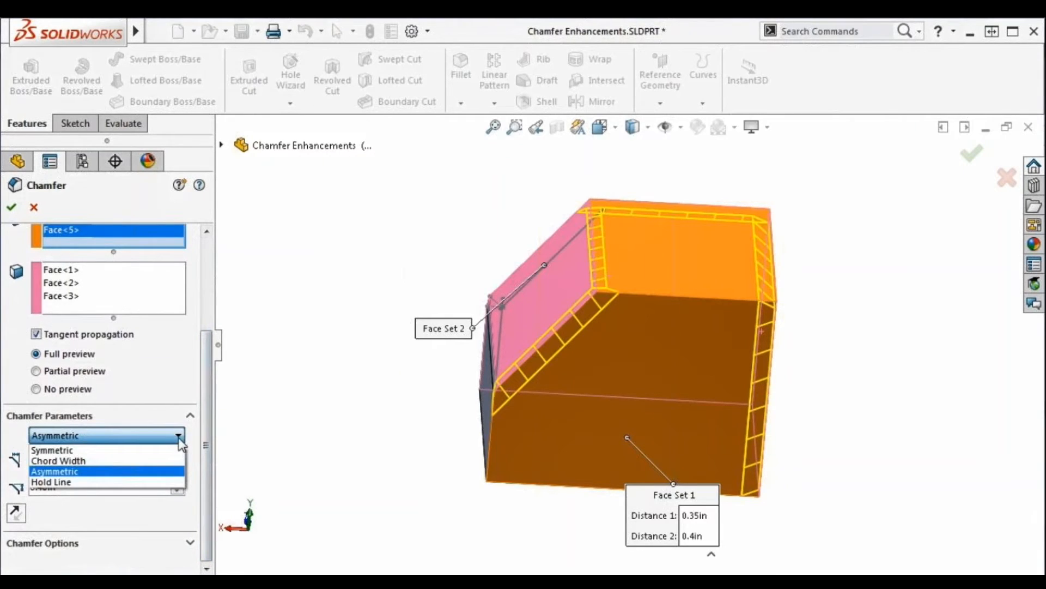
left_click(89, 461)
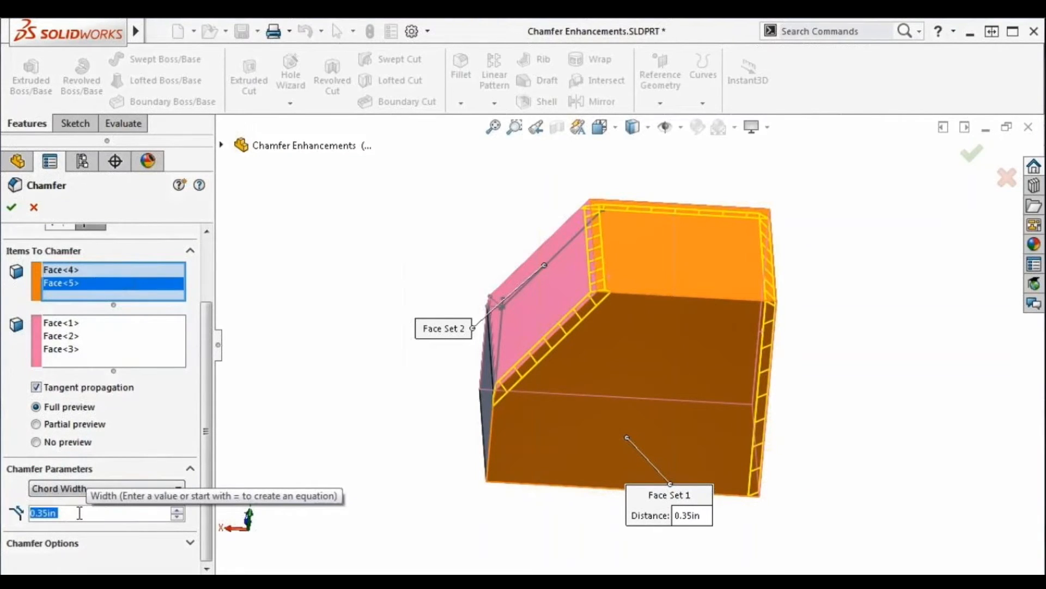
left_click(136, 489)
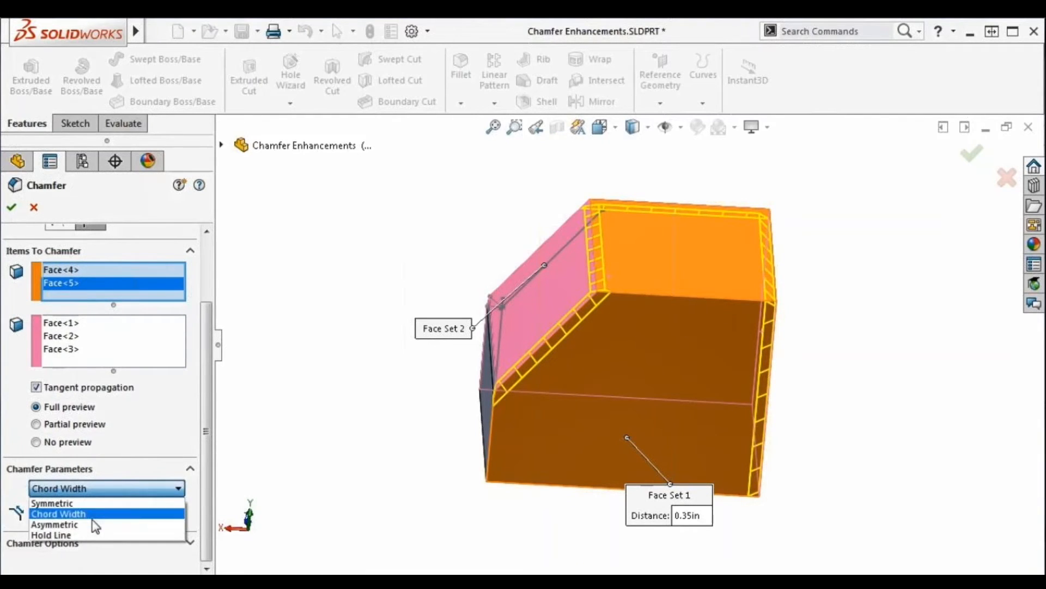
left_click(78, 536)
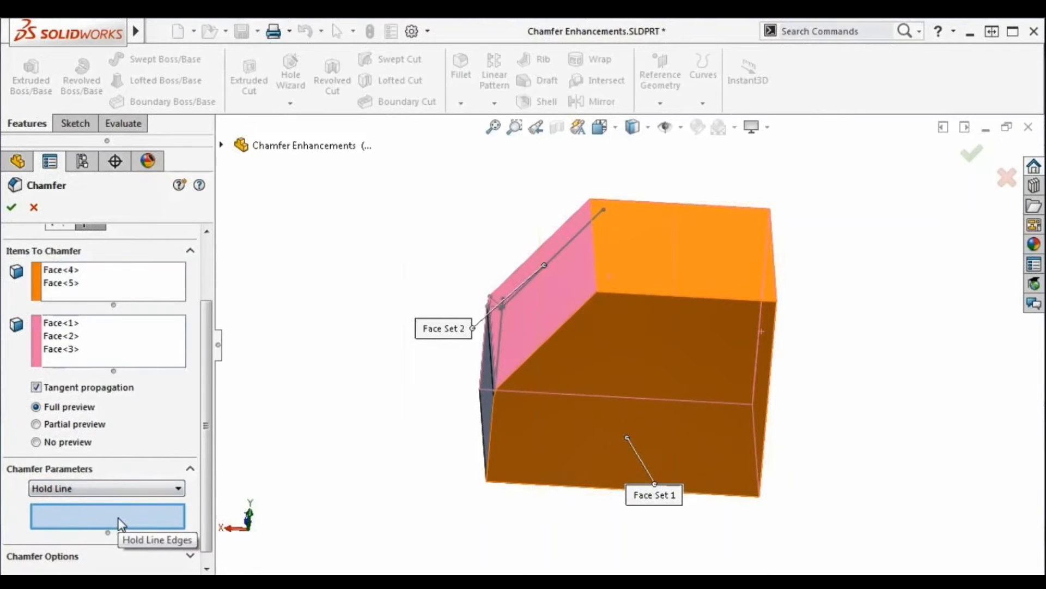
- Clear all faces from both face sets of the chamfer
left_click(115, 351)
right_click(116, 351)
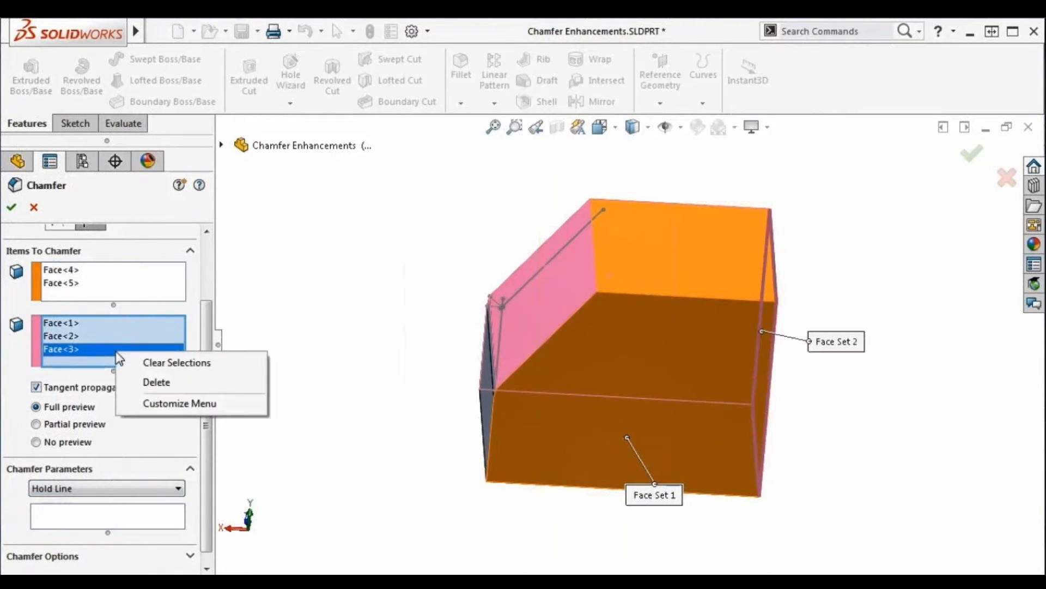
left_click(140, 363)
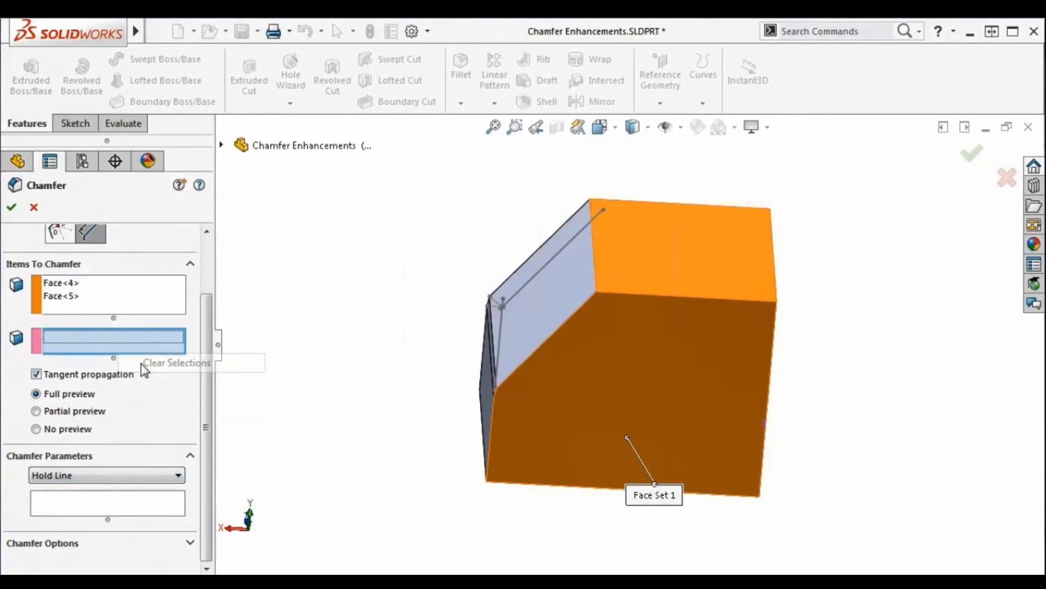
left_click(126, 305)
right_click(126, 306)
left_click(153, 315)
- Assign the block's top face to Face Set 1 and the full-height end face opposite the slope to Face Set 2
middle_click_drag(745, 434, 686, 469)
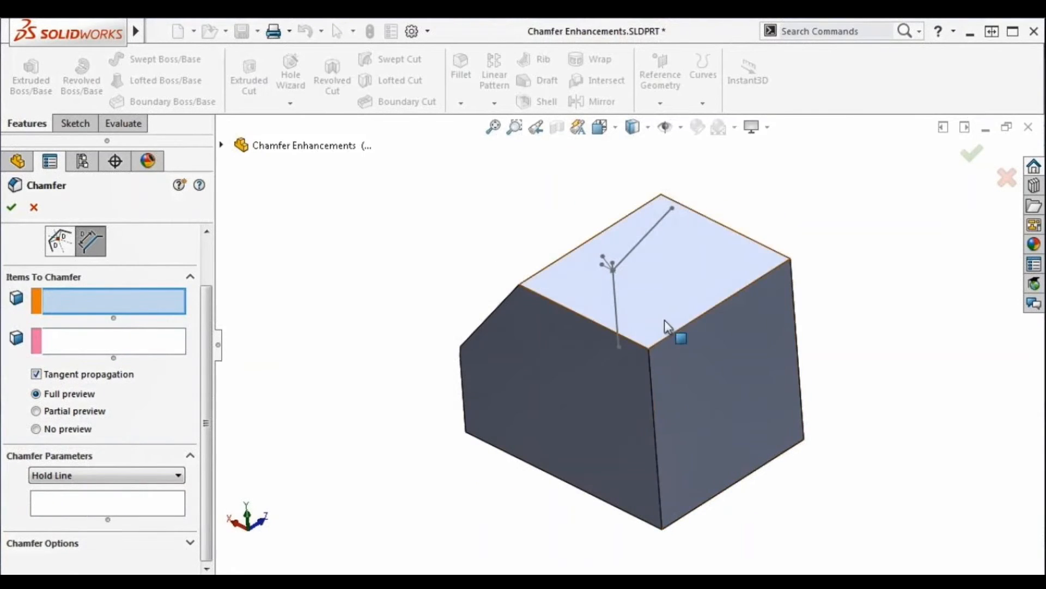
left_click(677, 309)
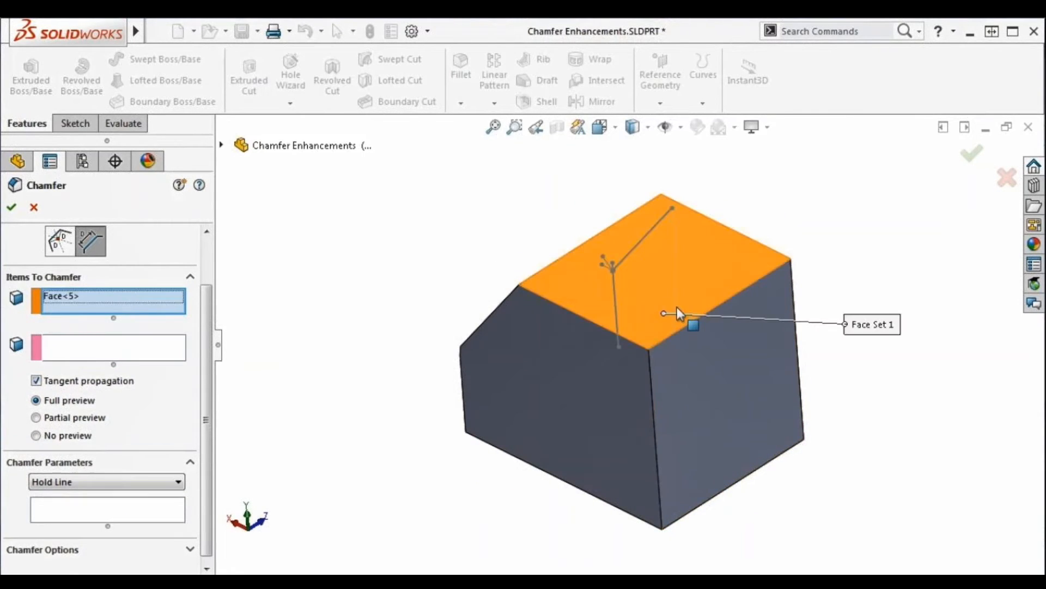
left_click(155, 347)
left_click(723, 407)
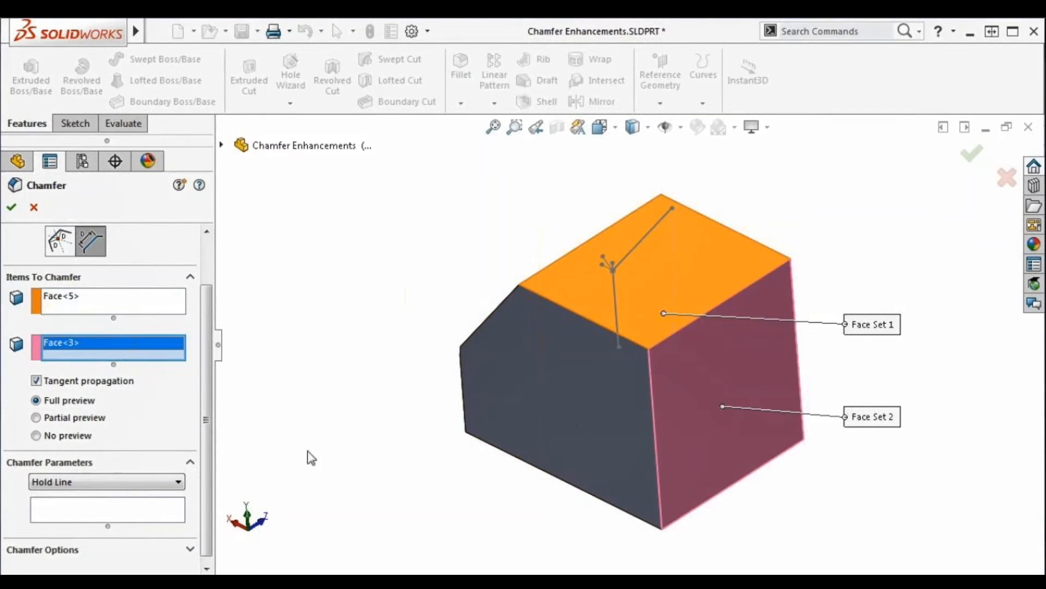
- Try the edge between the top and sloped faces as hold line, switch to a 0.35 in Chord Width and accept the chamfer
left_click(170, 514)
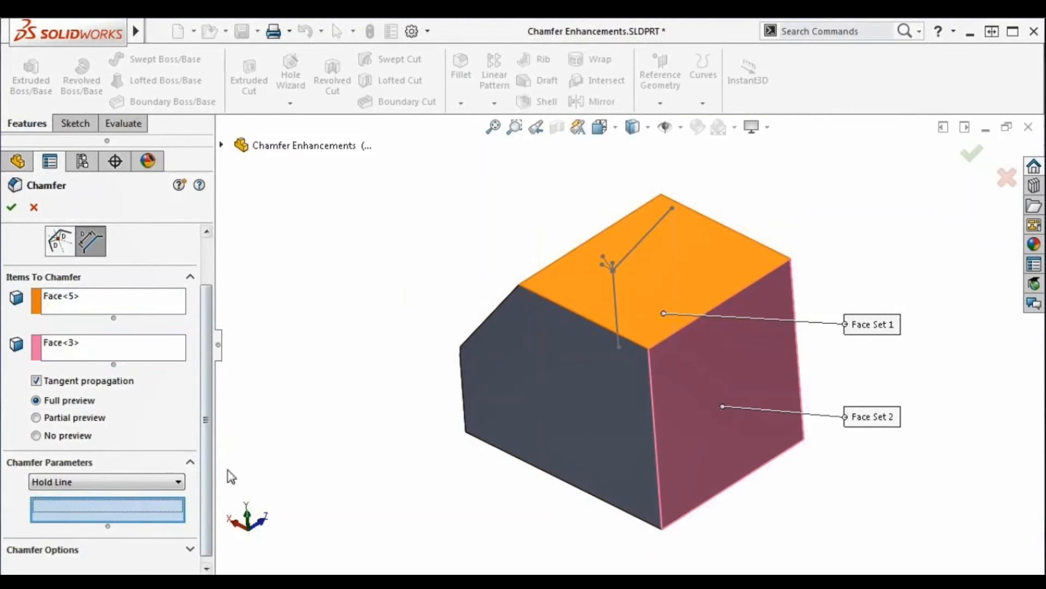
left_click(548, 270)
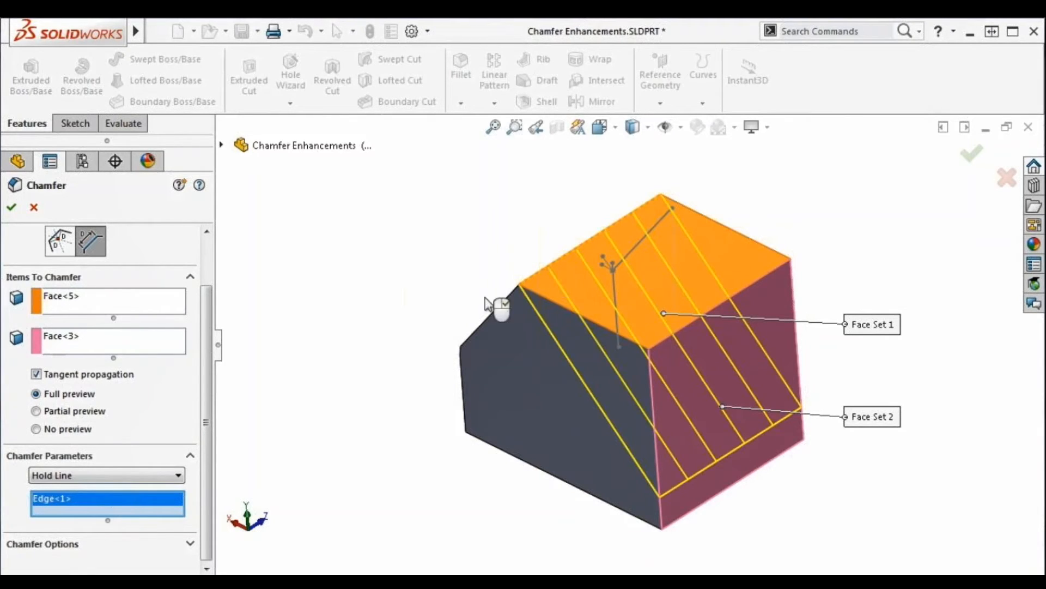
left_click(178, 476)
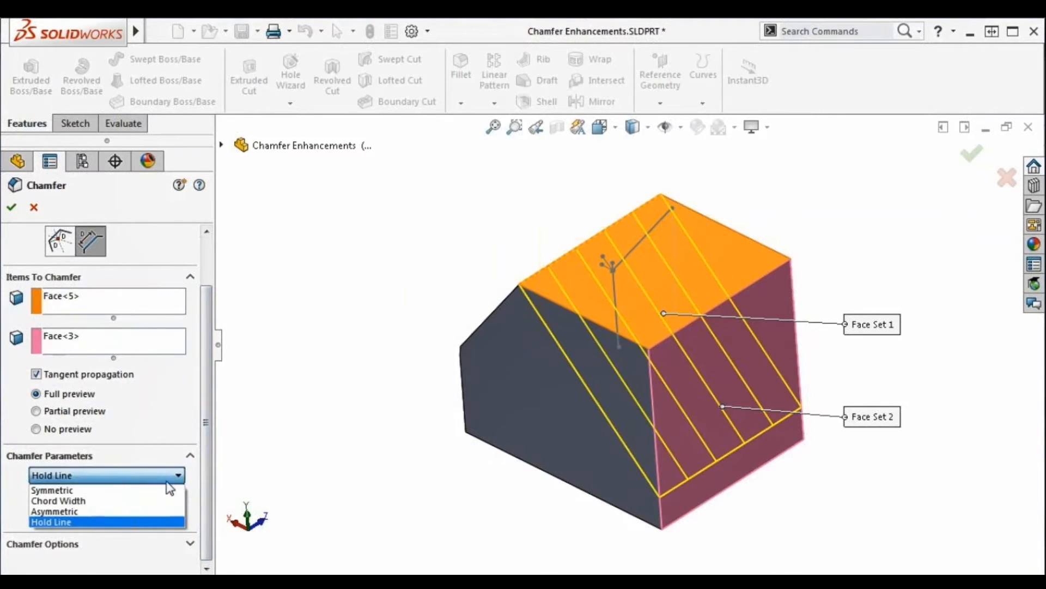
left_click(112, 501)
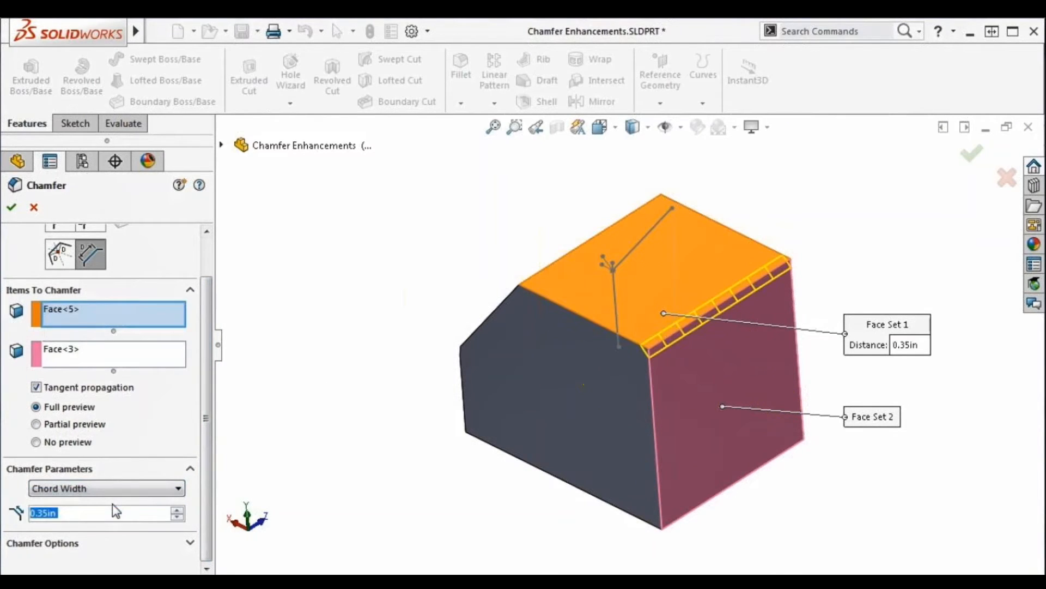
left_click(12, 208)
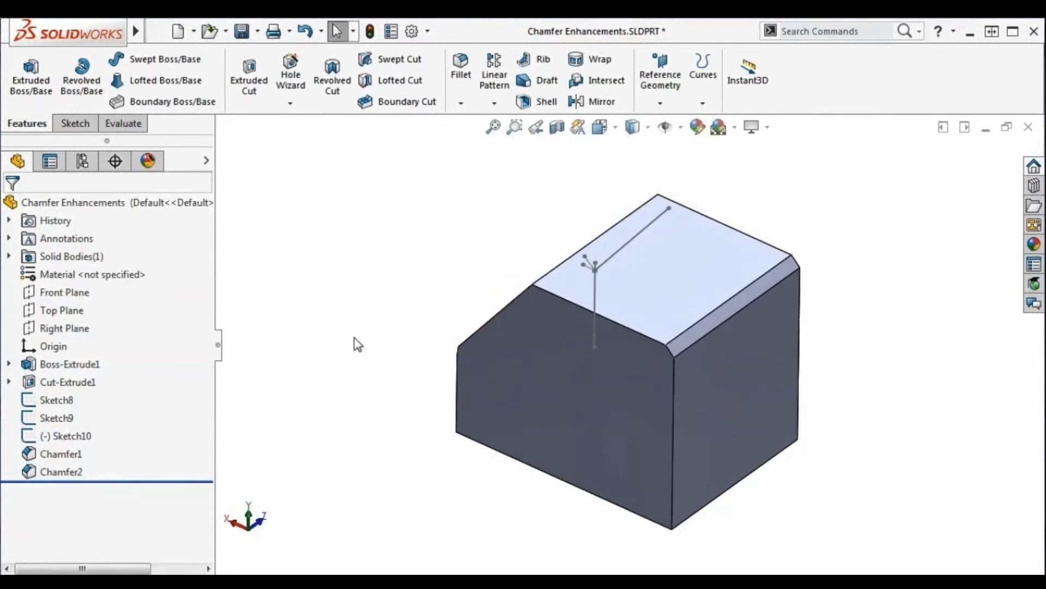
- Open the new Face Face chamfer for editing to examine its feature type options, and cancel the edit
left_click(57, 472)
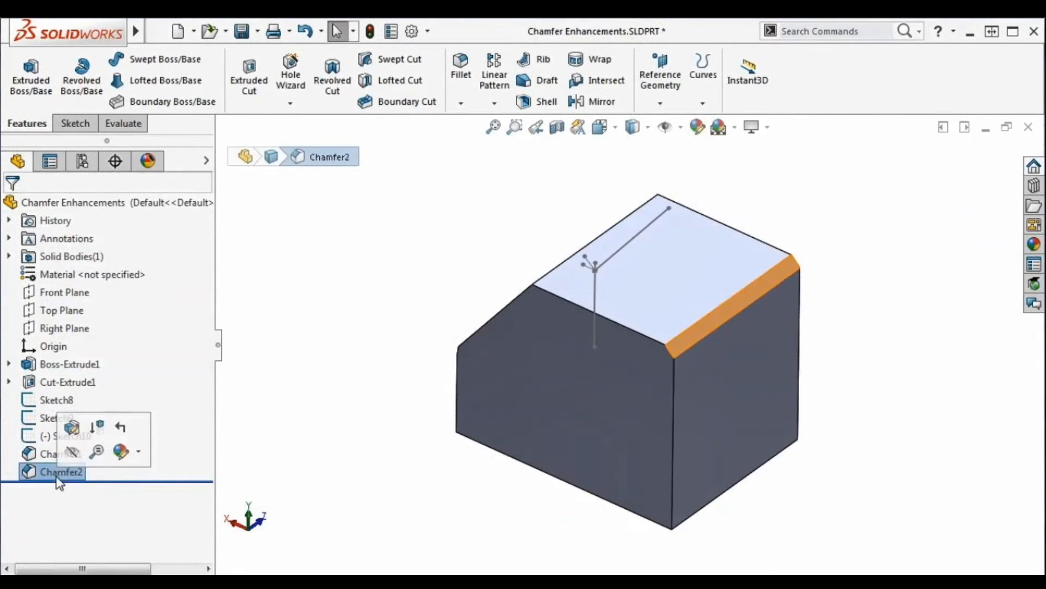
left_click(71, 427)
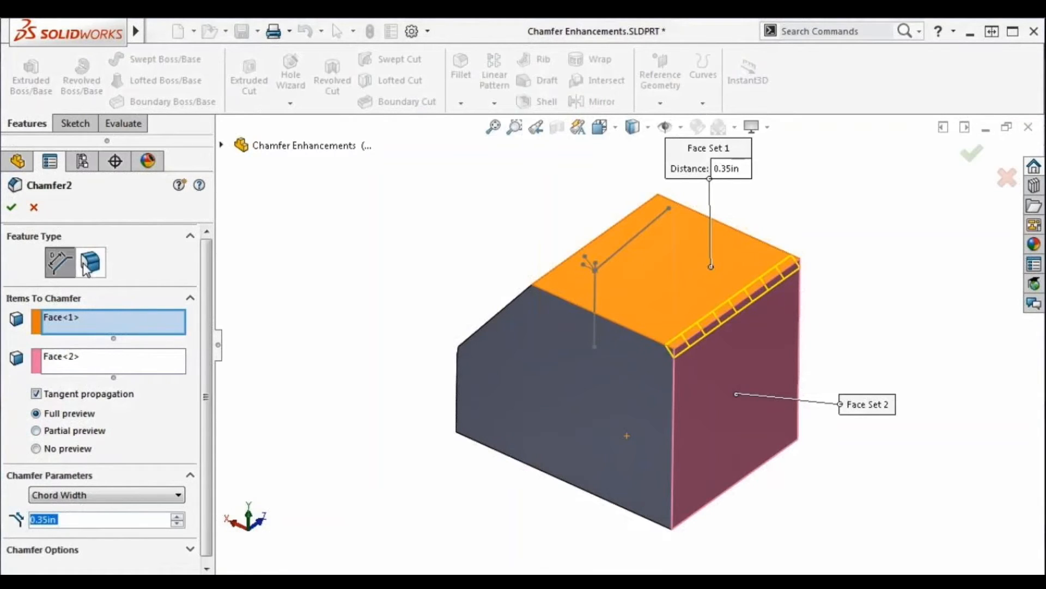
left_click(33, 208)
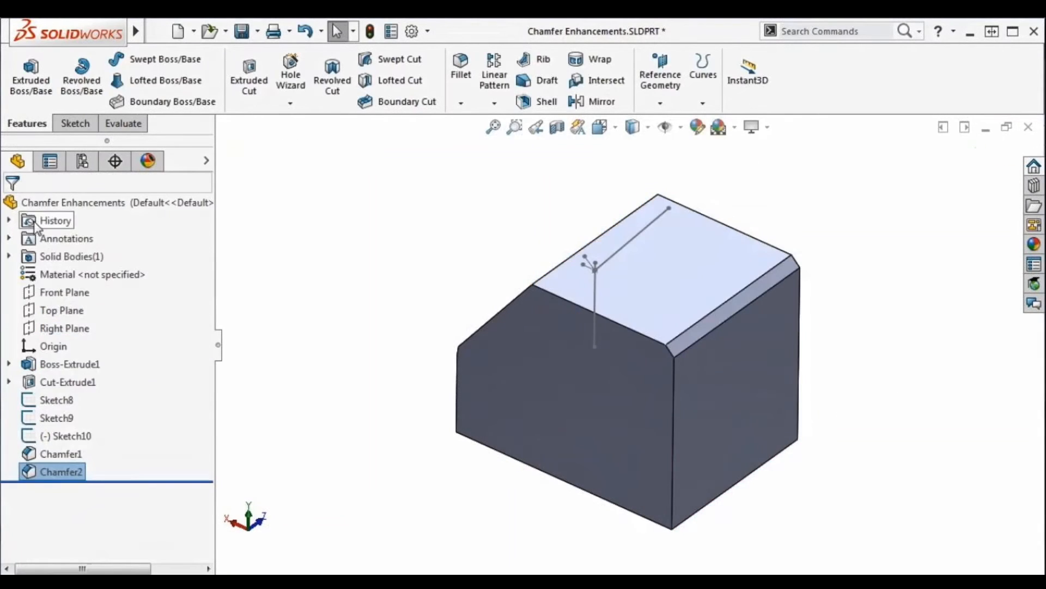
- Convert the Face Face chamfer on the top edge to a circular-profile fillet with the Chord Width method at 0.35 in
right_click(60, 473)
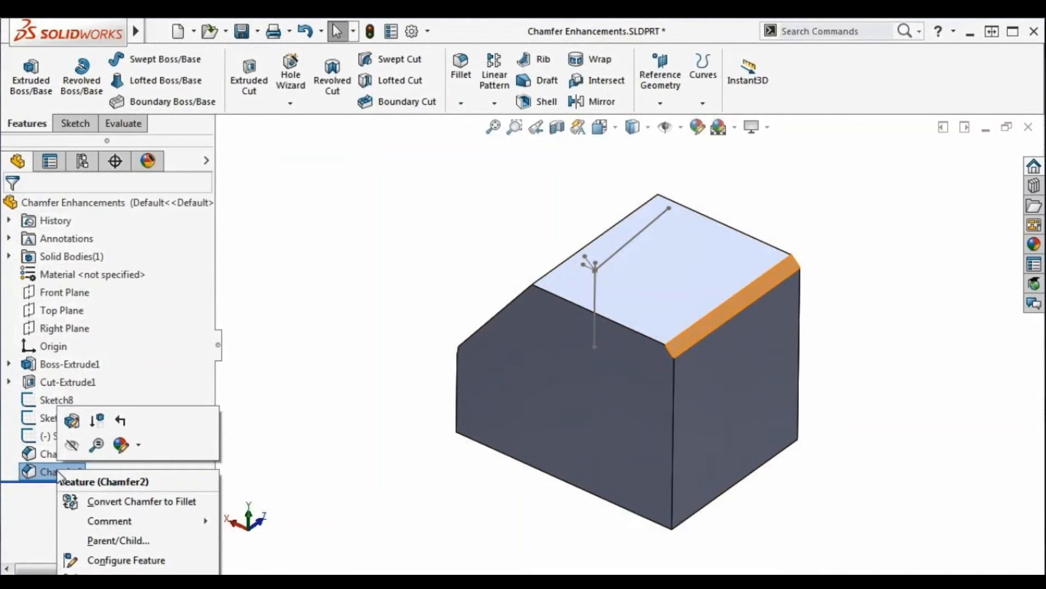
left_click(148, 508)
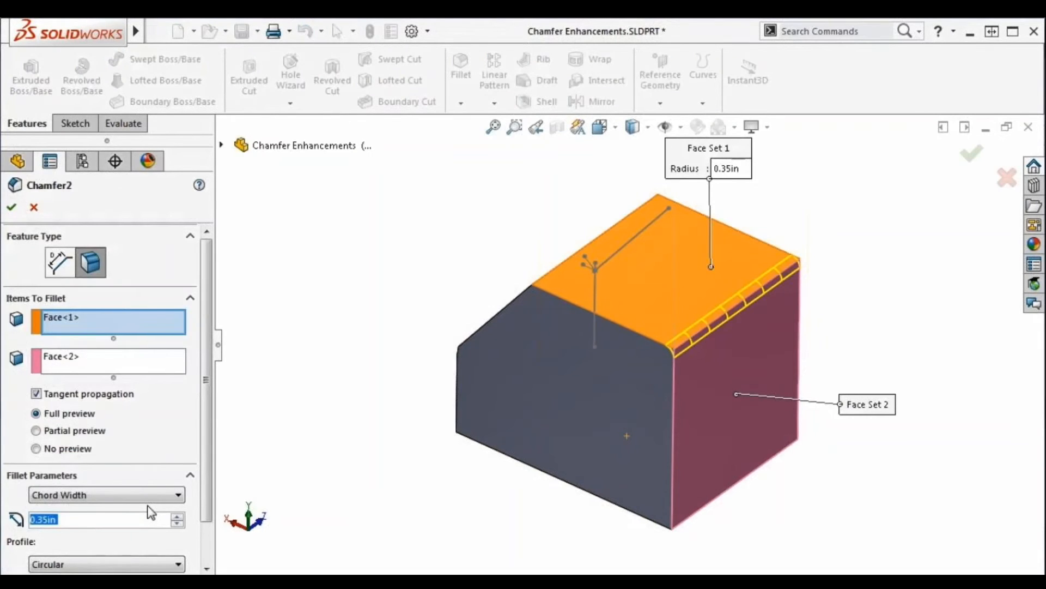
left_click(11, 207)
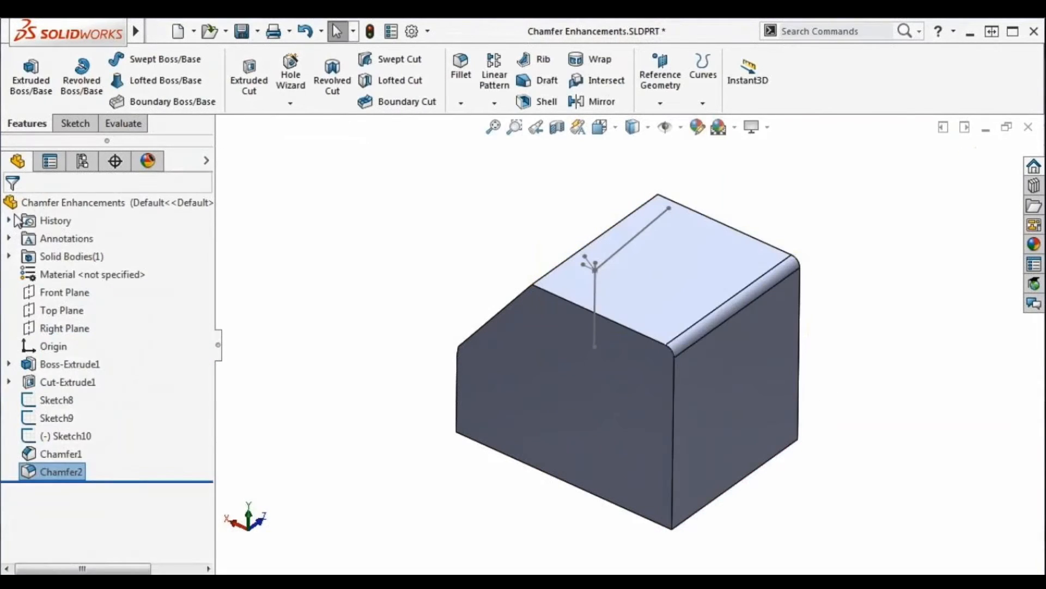
scroll(742, 339, "down", 3)
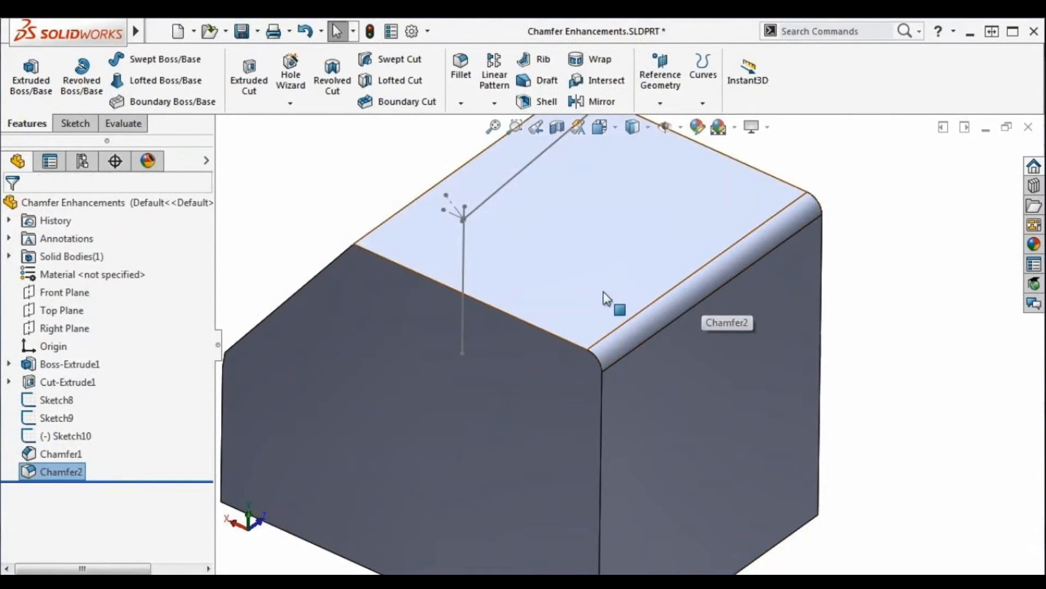
scroll(551, 303, "up", 4)
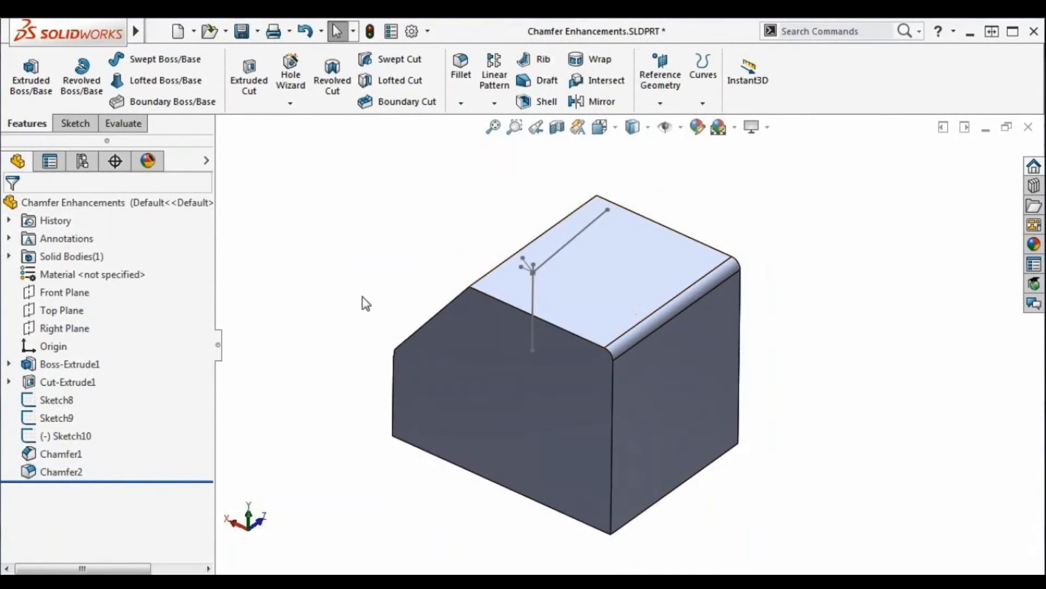
- Add a symmetric Distance Distance chamfer of 0.35 in around all edges of the block's bottom face
left_click(460, 103)
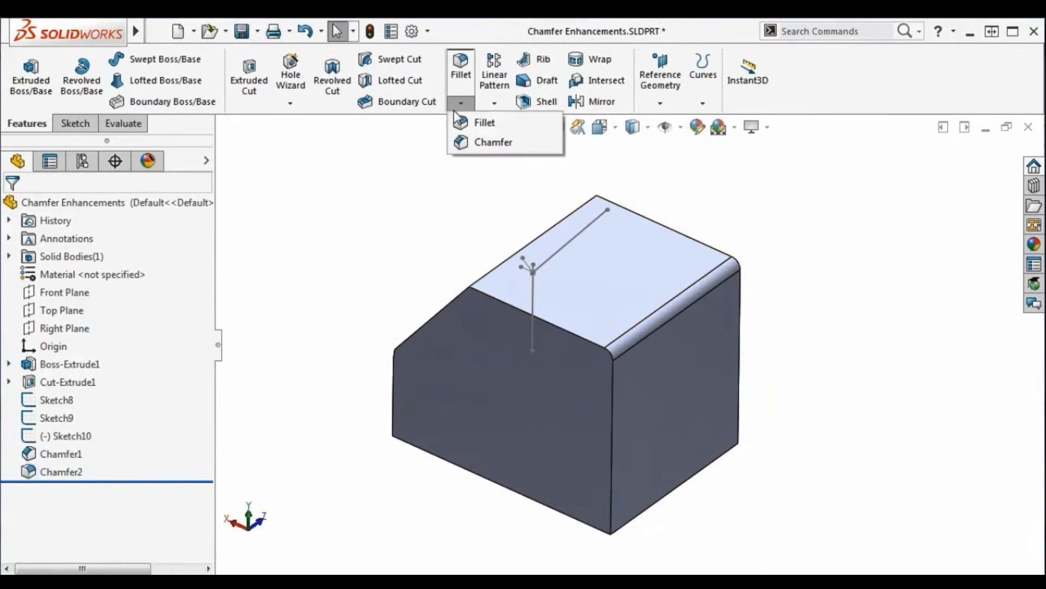
left_click(489, 142)
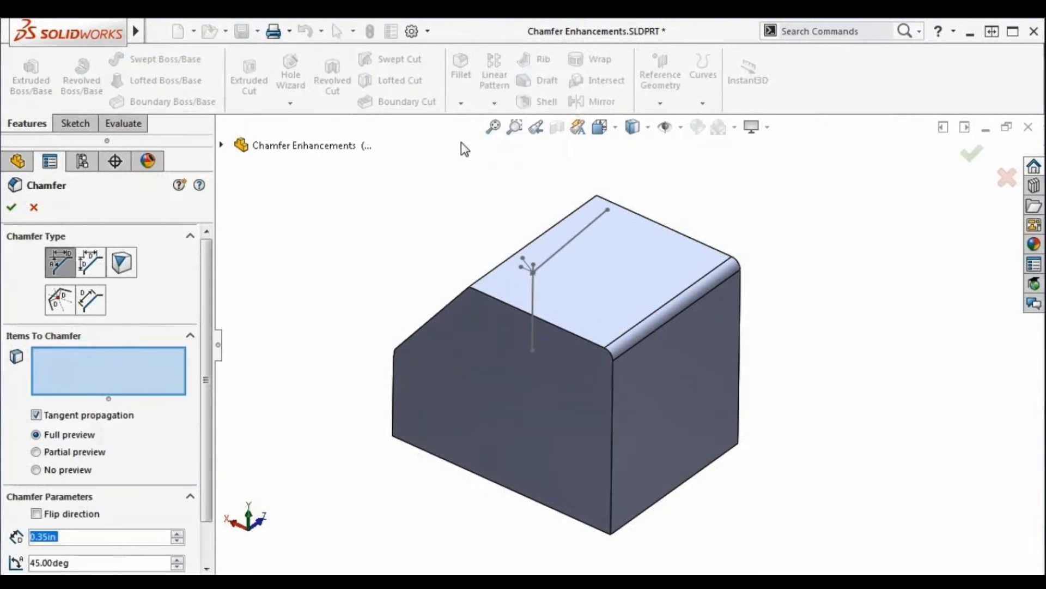
left_click(90, 262)
middle_click_drag(521, 538, 556, 235)
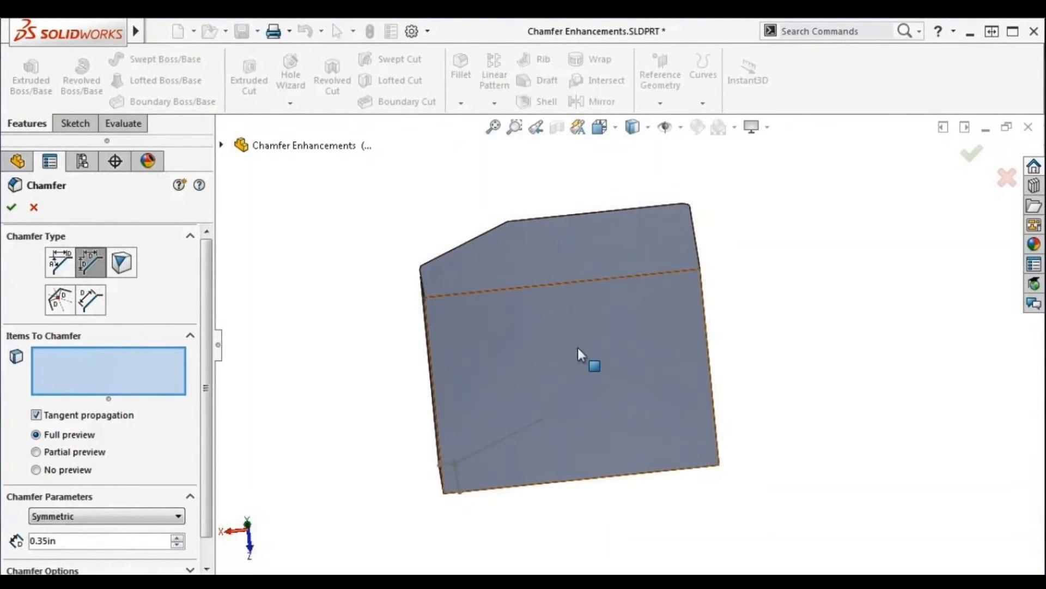
left_click(578, 348)
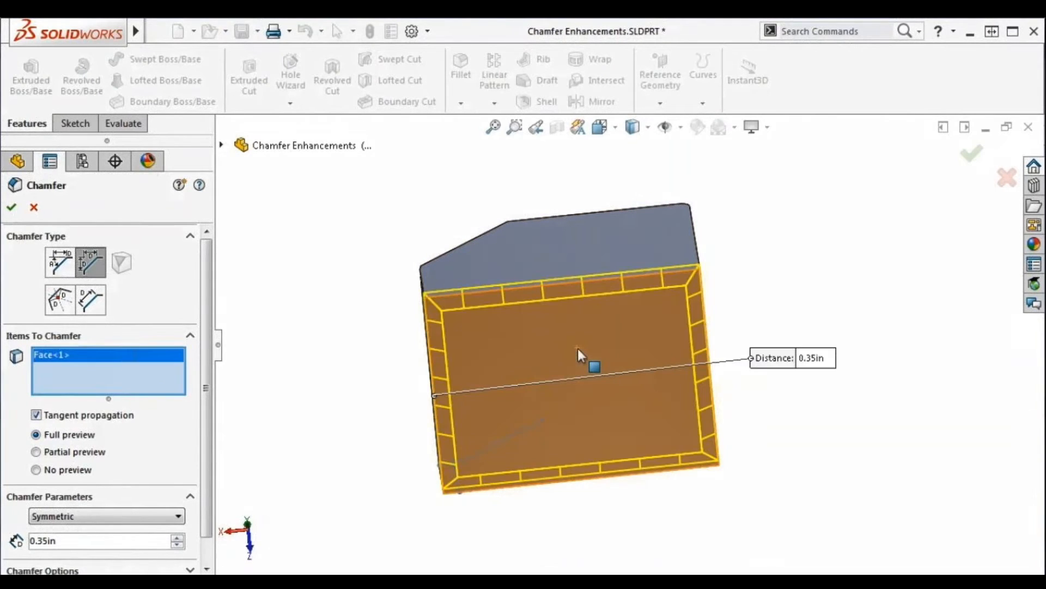
left_click(11, 206)
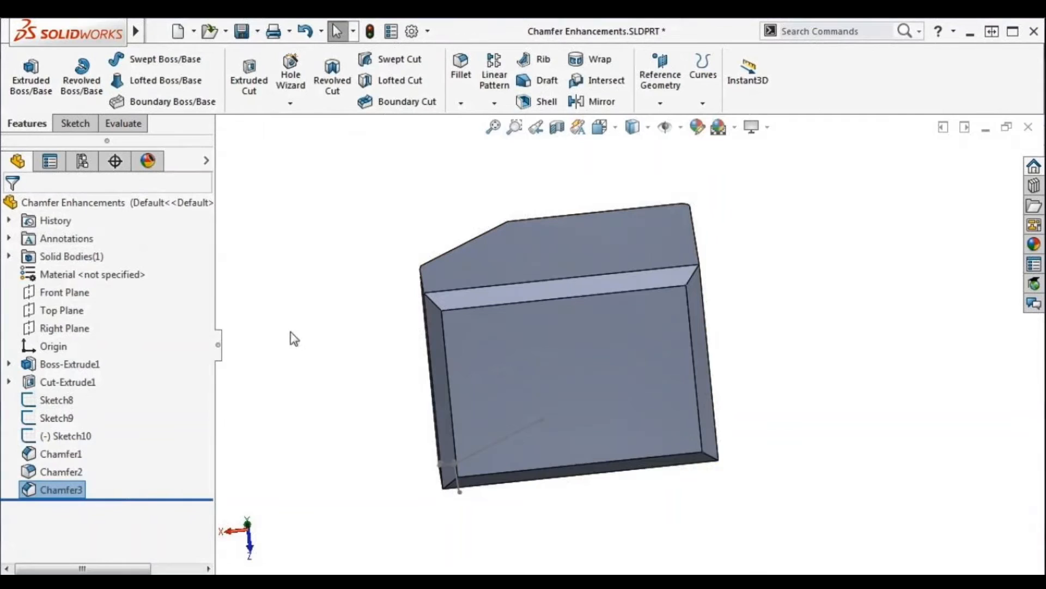
- Open the bottom face's Distance Distance chamfer for editing to examine its available options, and cancel the edit
right_click(53, 497)
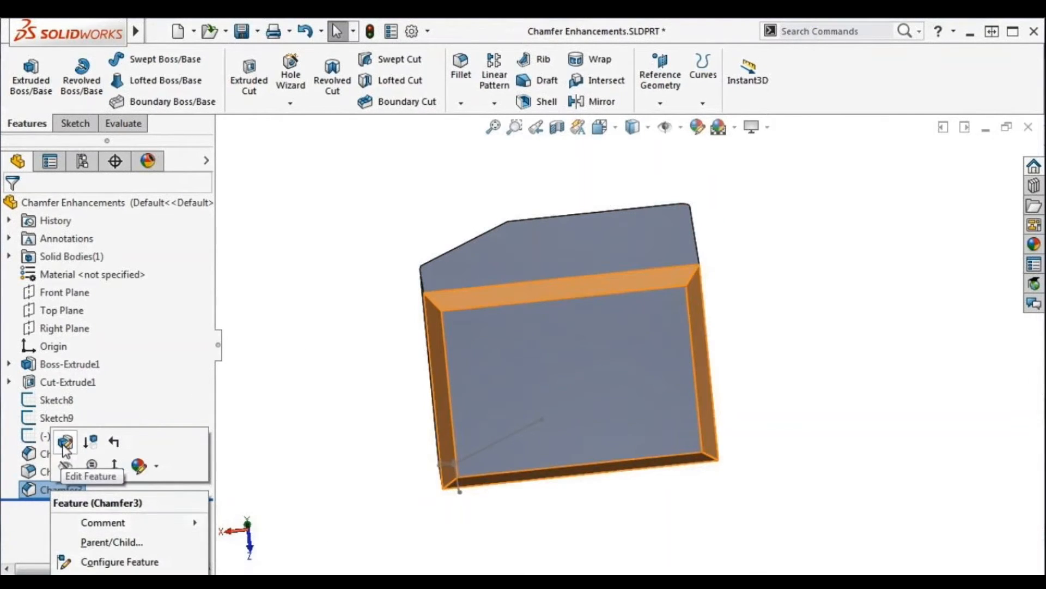
left_click(64, 466)
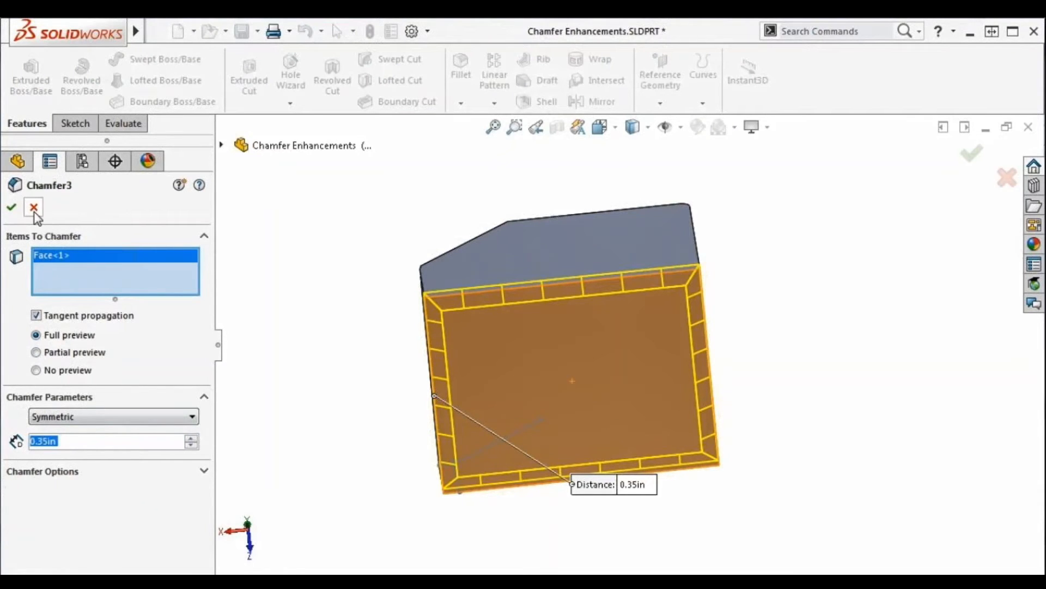
left_click(34, 208)
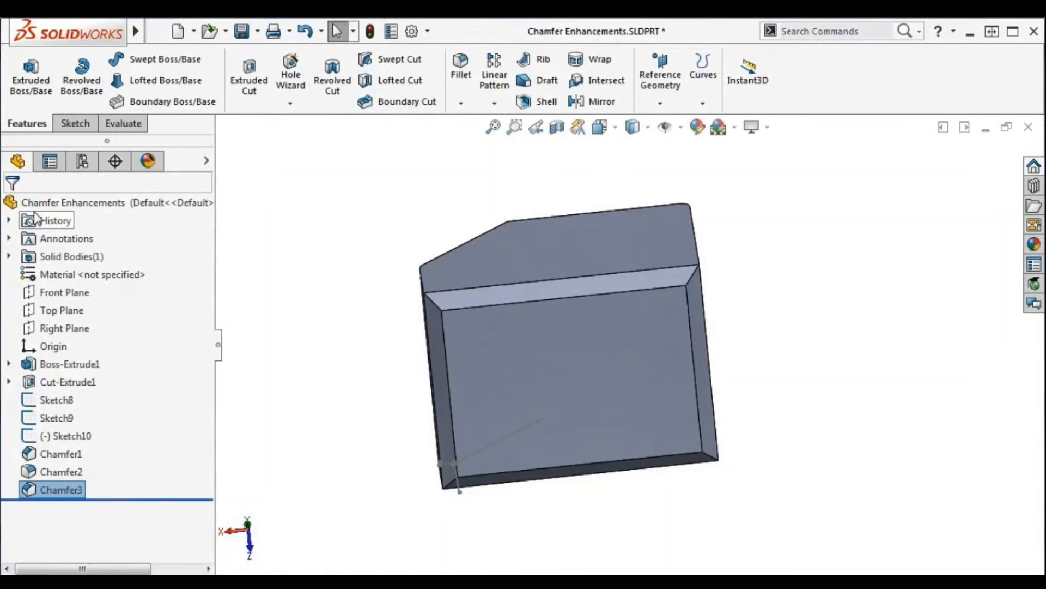
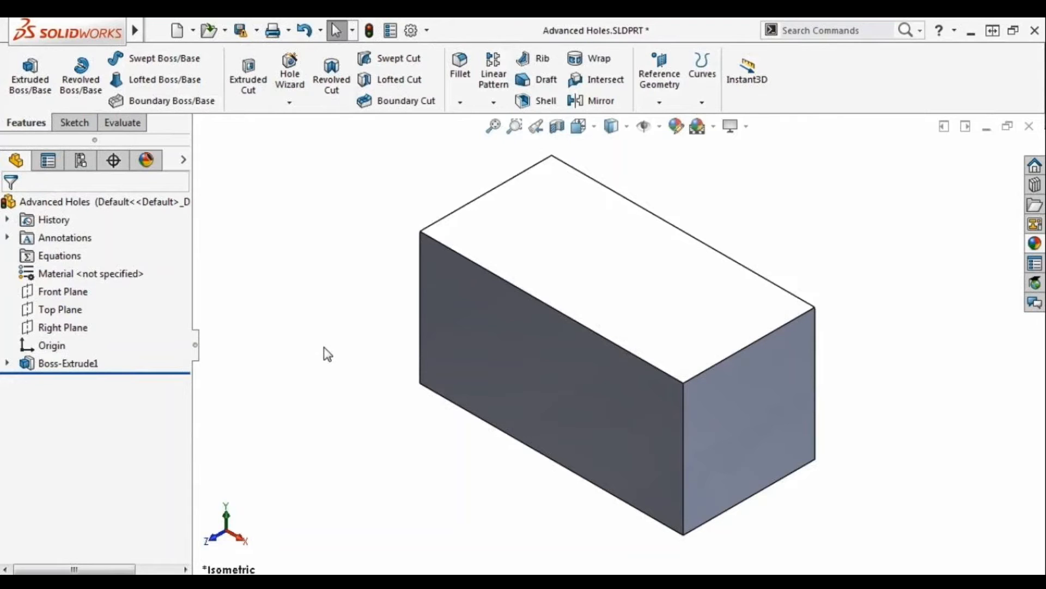
- Select all six faces of the Advanced Holes block and apply the translucent plastic appearance to them
left_click(504, 394)
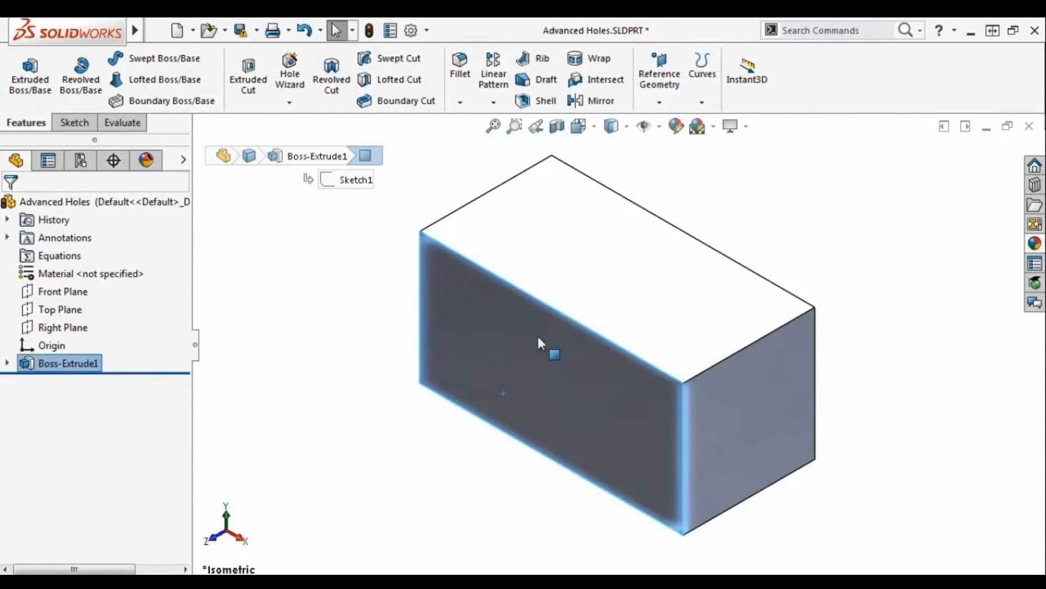
middle_click_drag(951, 512, 492, 283)
key("Escape")
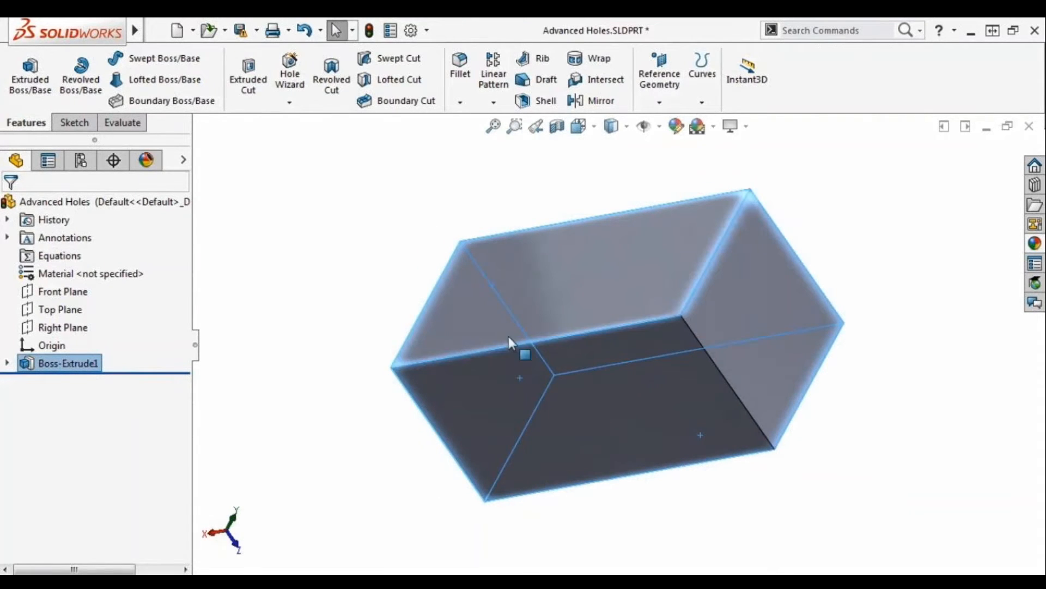
left_click(744, 342)
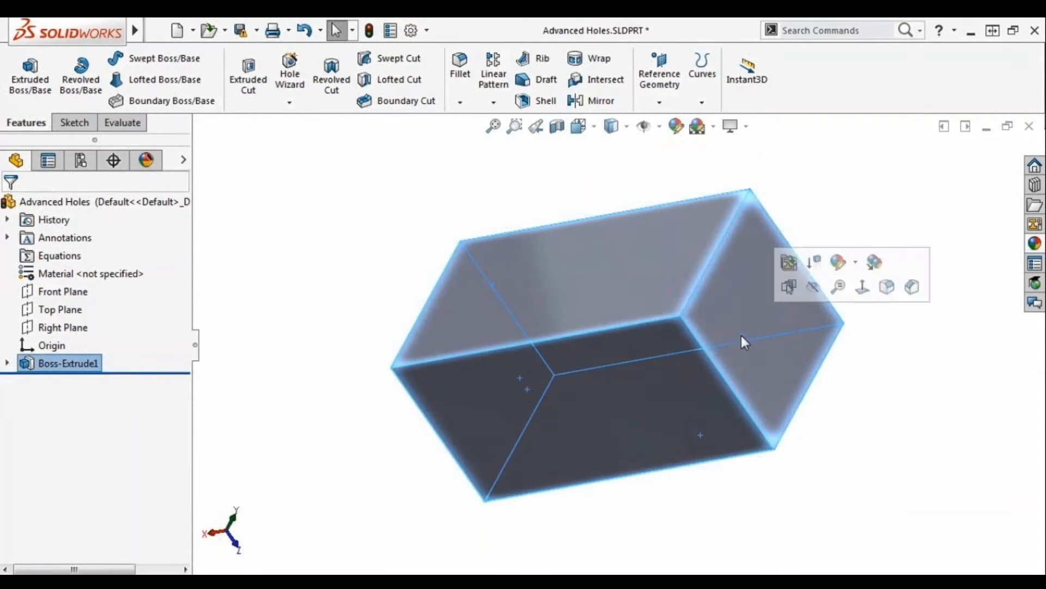
left_click(857, 264)
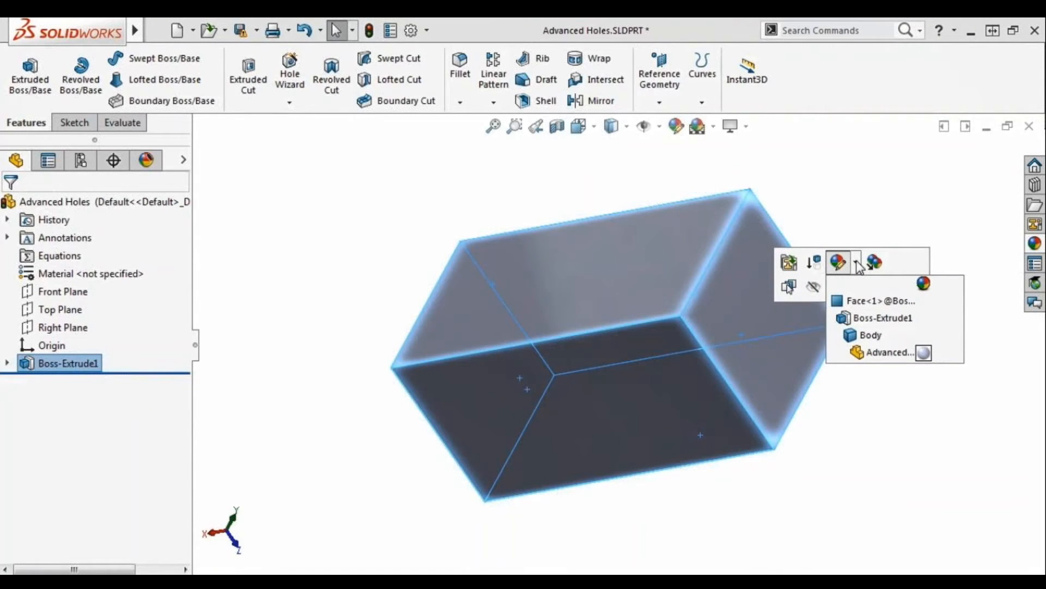
left_click(859, 301)
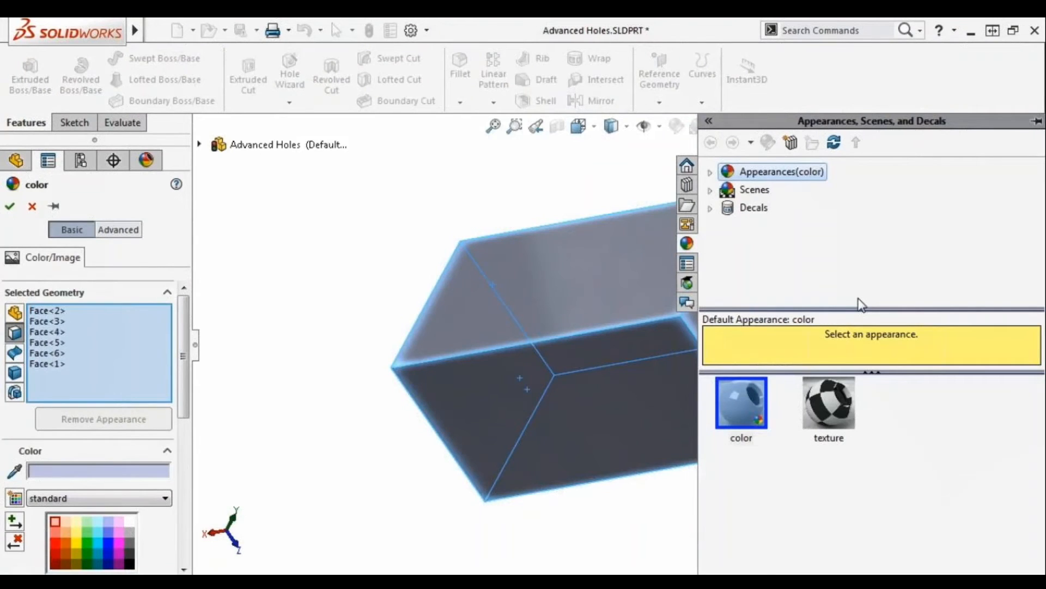
left_click(710, 173)
left_click(763, 192)
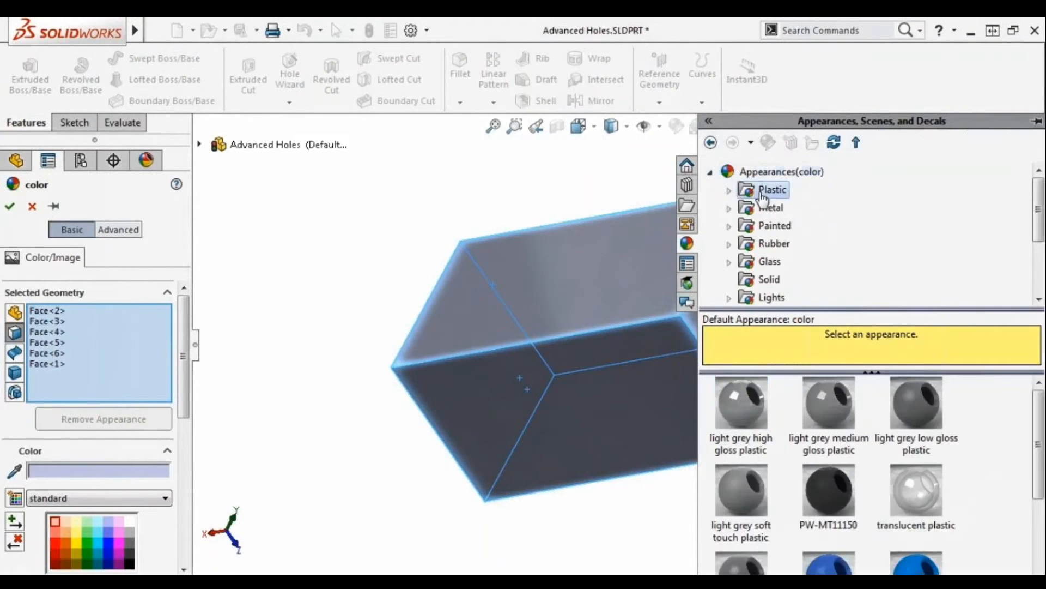
left_click(930, 481)
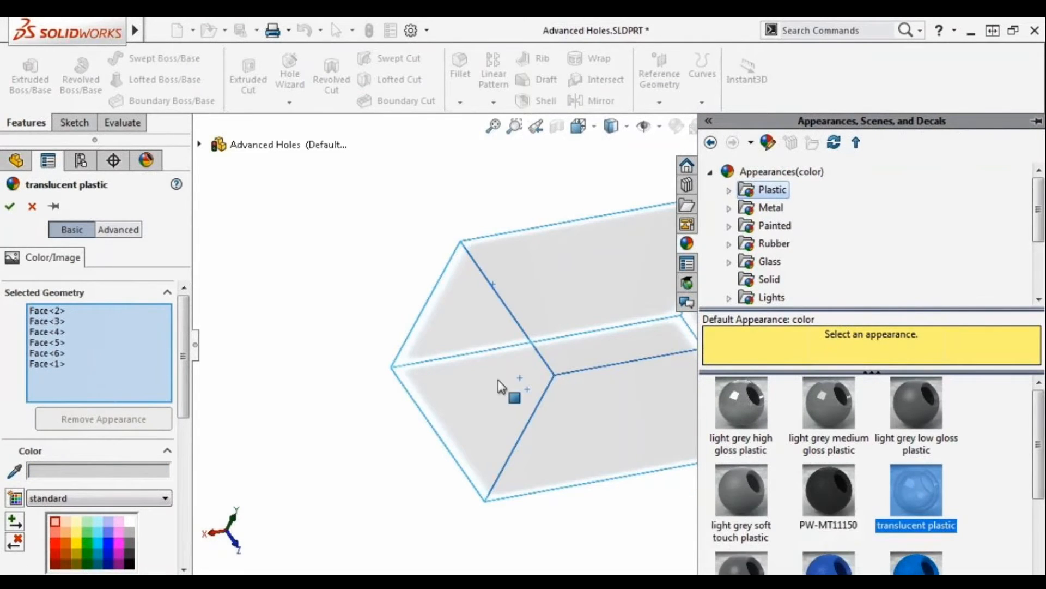
left_click(9, 206)
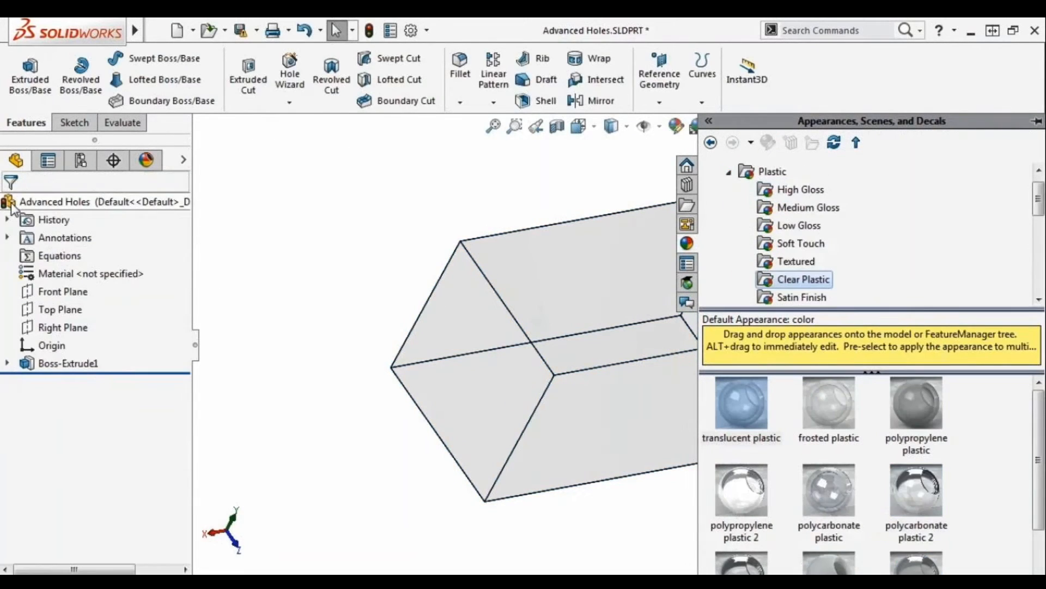
left_click(293, 244)
- Start an Advanced Hole feature with the block's top face as the near side face
key("ctrl+7")
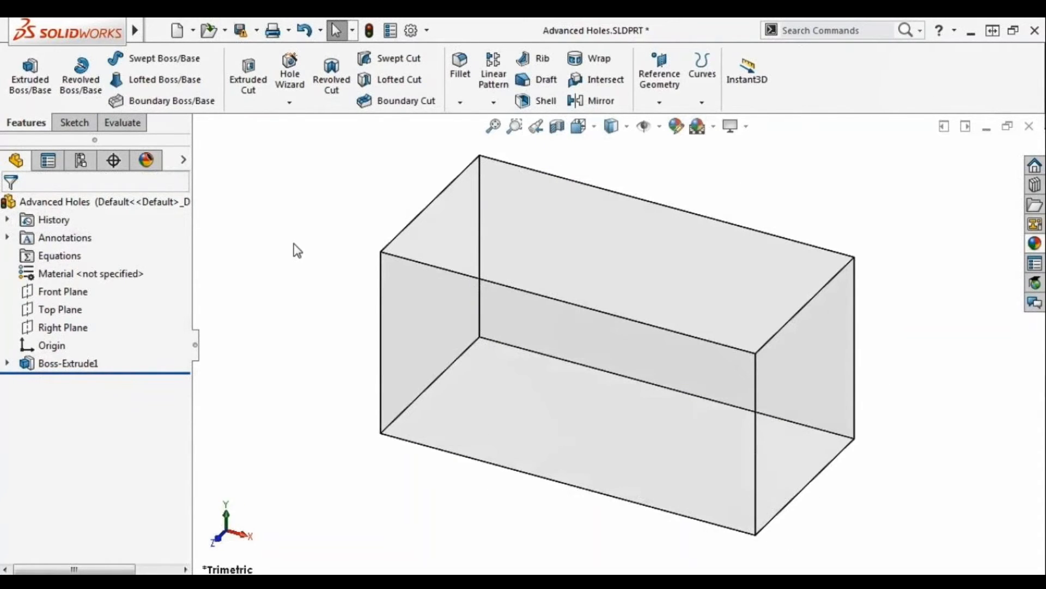
left_click(290, 103)
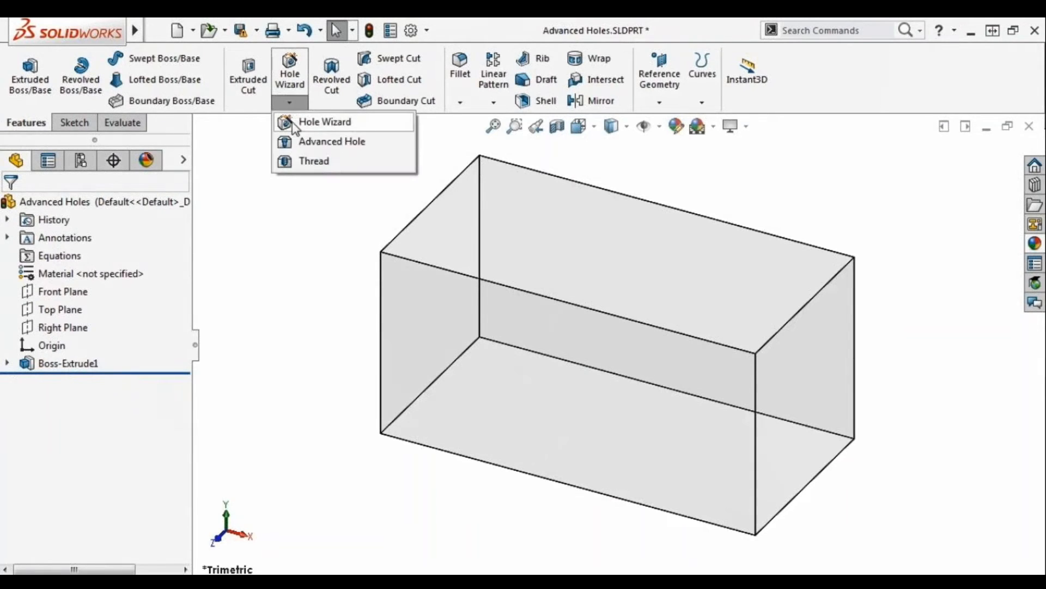
left_click(342, 234)
left_click(156, 30)
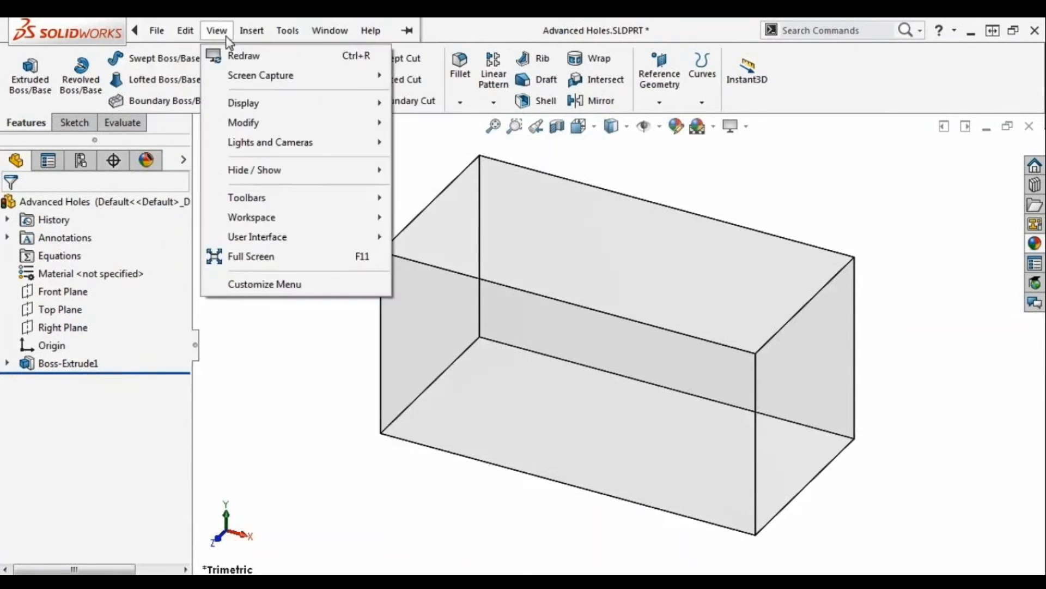
mouse_move(242, 41)
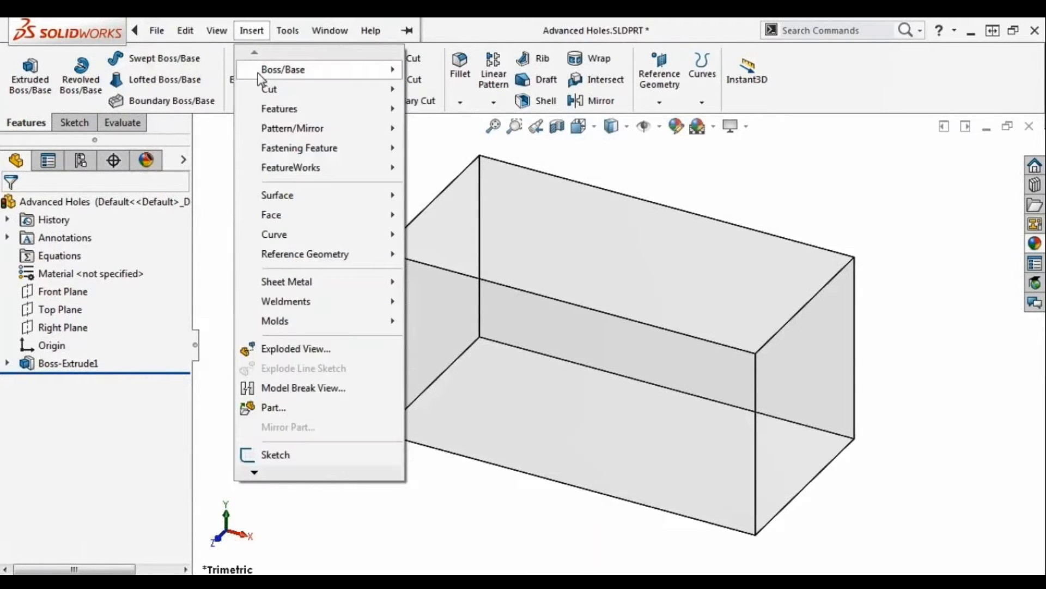
mouse_move(276, 107)
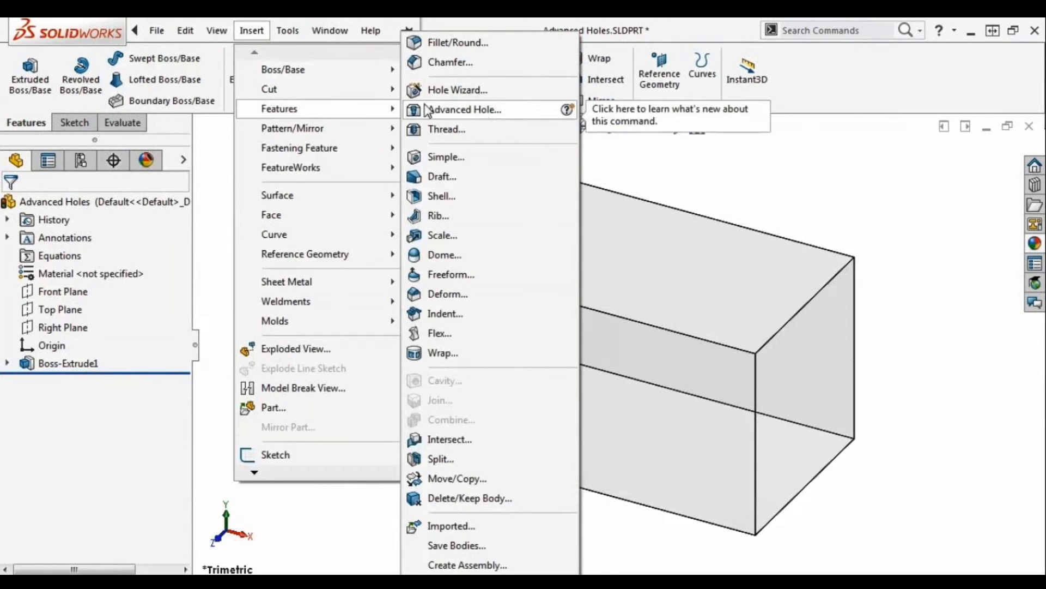
left_click(493, 113)
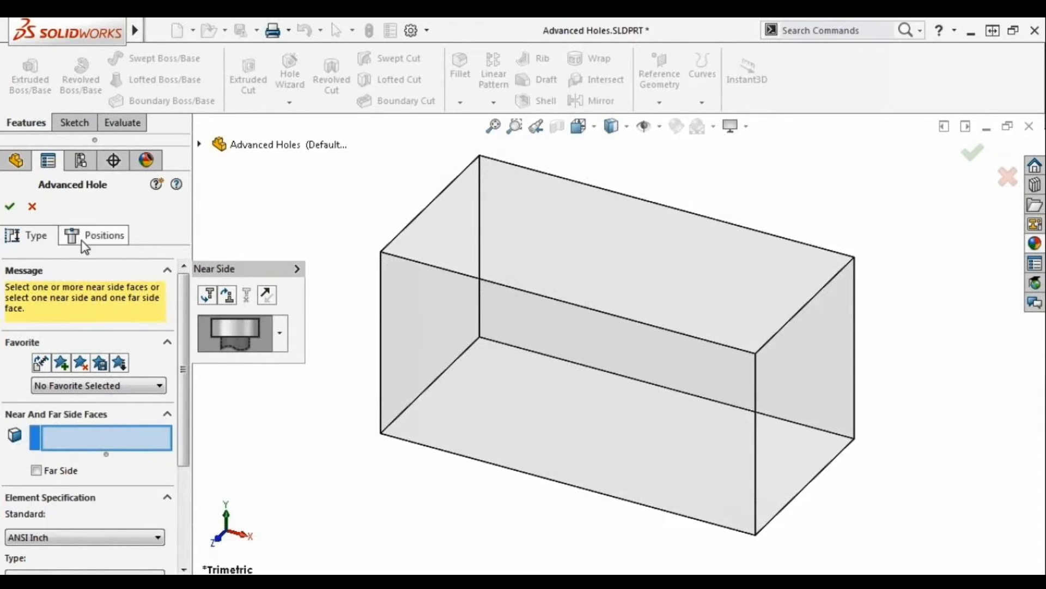
left_click(490, 227)
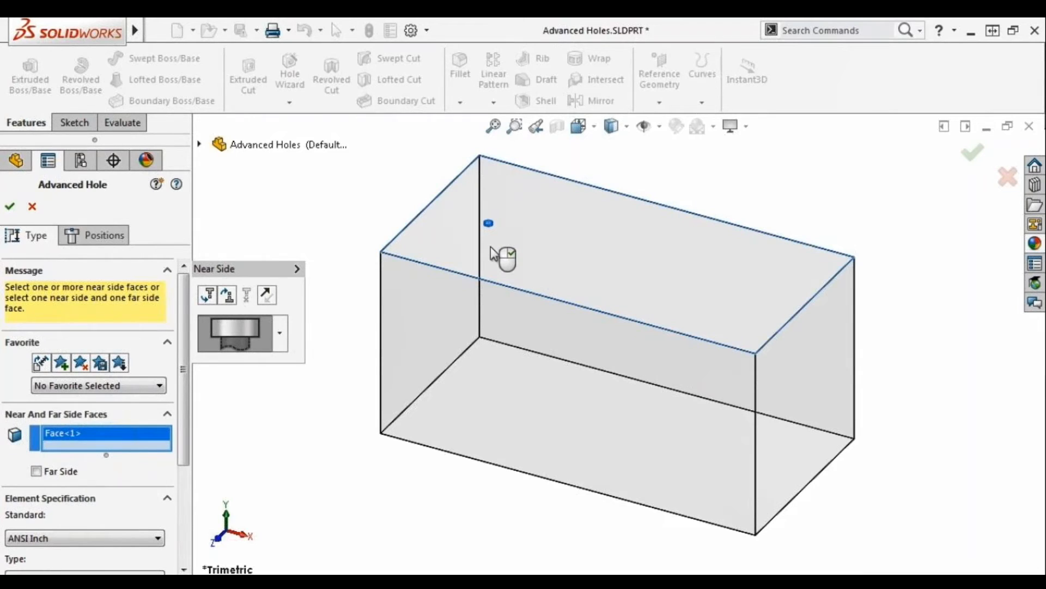
- Examine the near side element types and choose Near Side Counterbore for the first hole element
left_click(514, 126)
left_click_drag(423, 167, 599, 304)
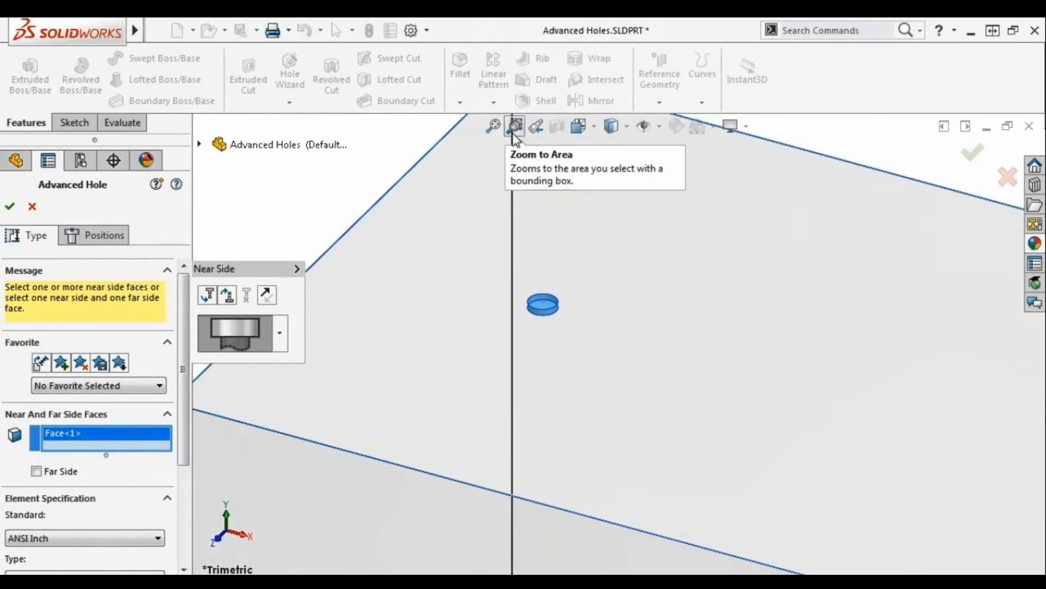
left_click_drag(181, 300, 186, 384)
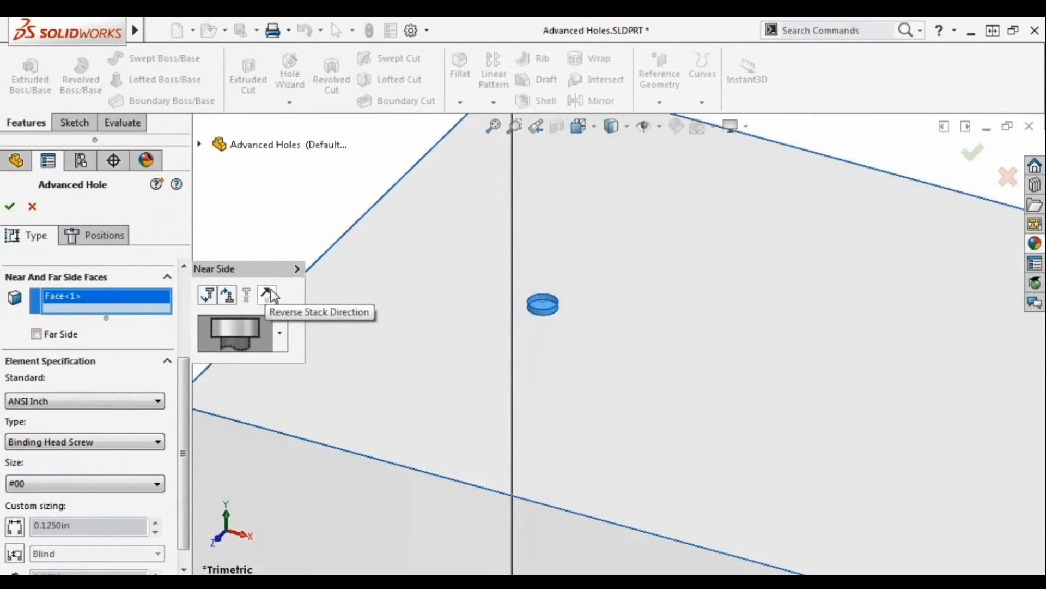
left_click(280, 333)
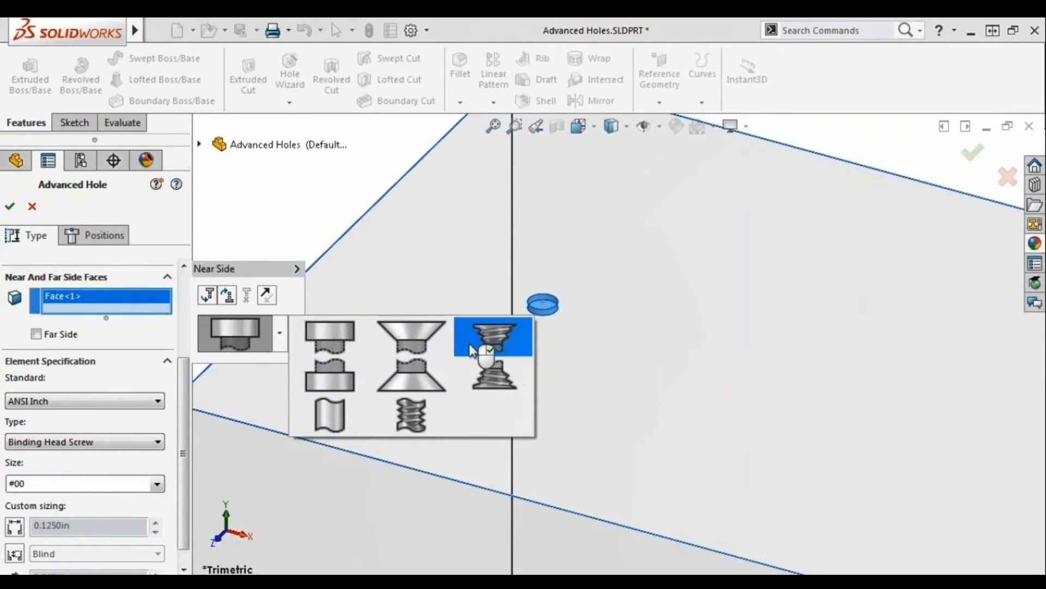
left_click(338, 338)
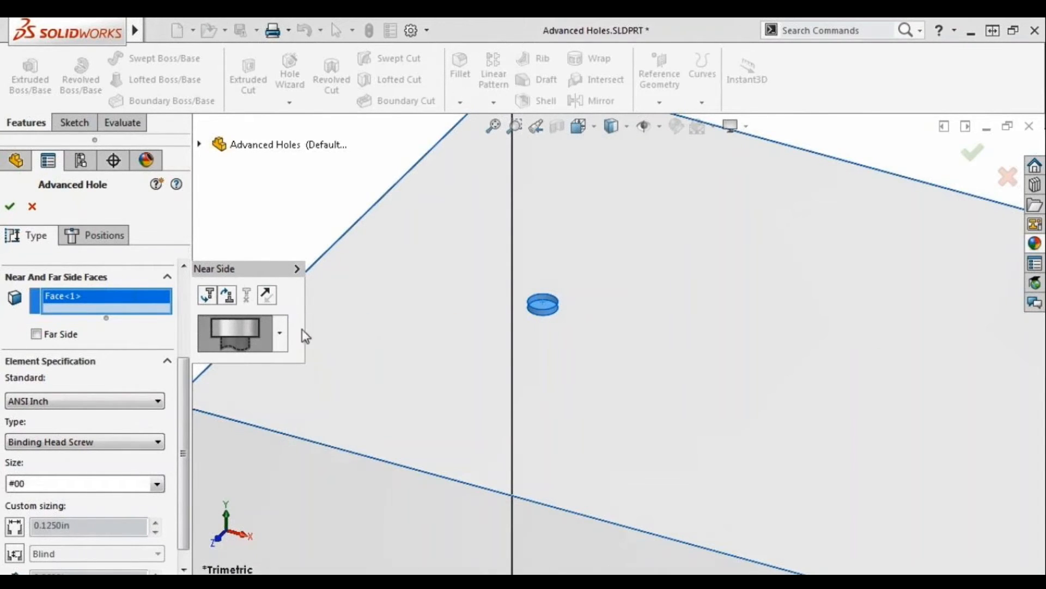
- Insert a second near side element below the counterbore and make it a straight hole
left_click(208, 296)
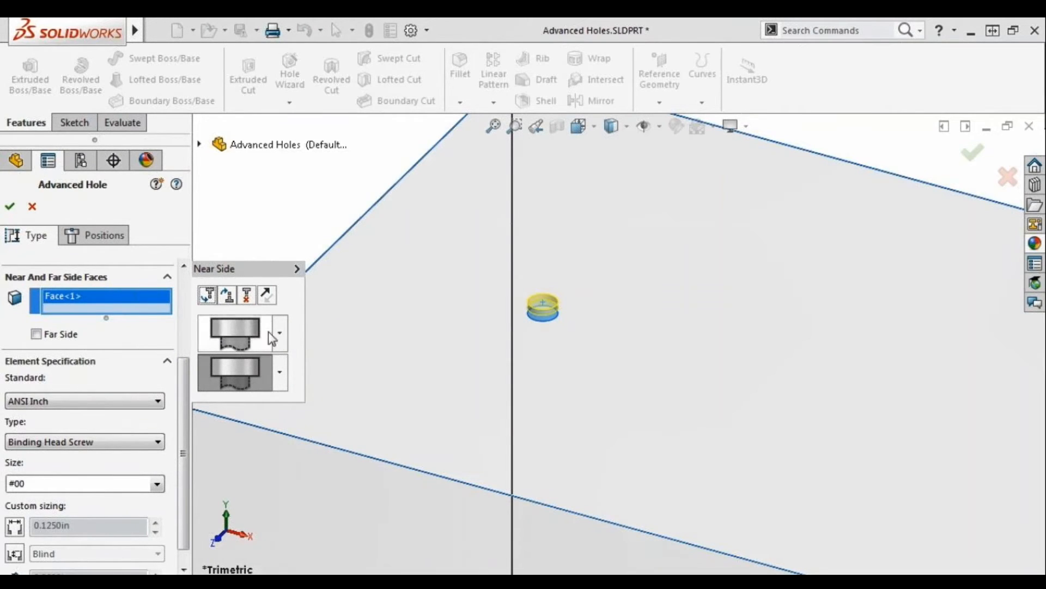
middle_click_drag(392, 439, 391, 369)
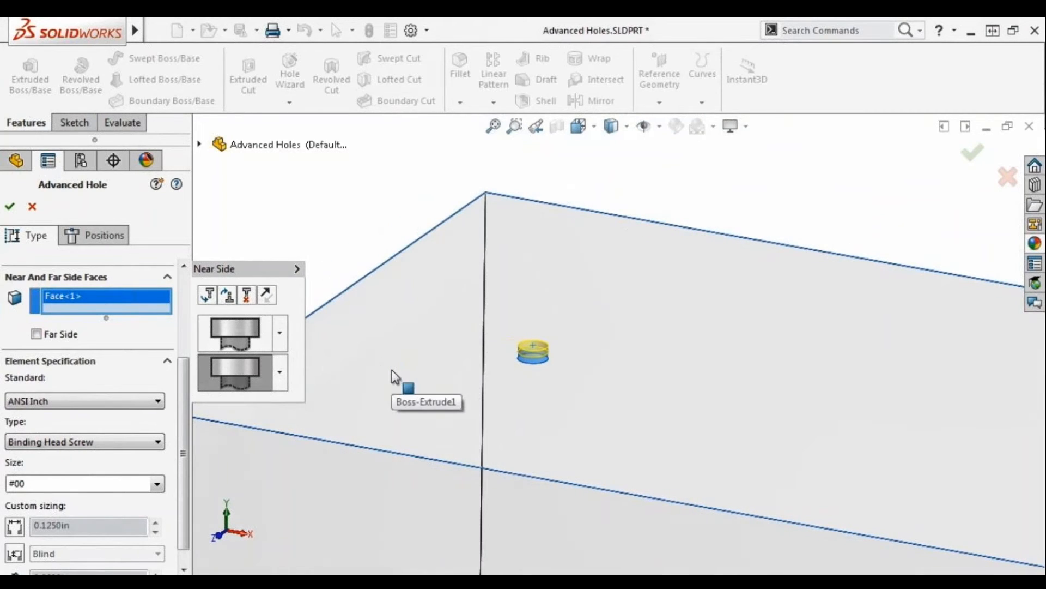
left_click(281, 374)
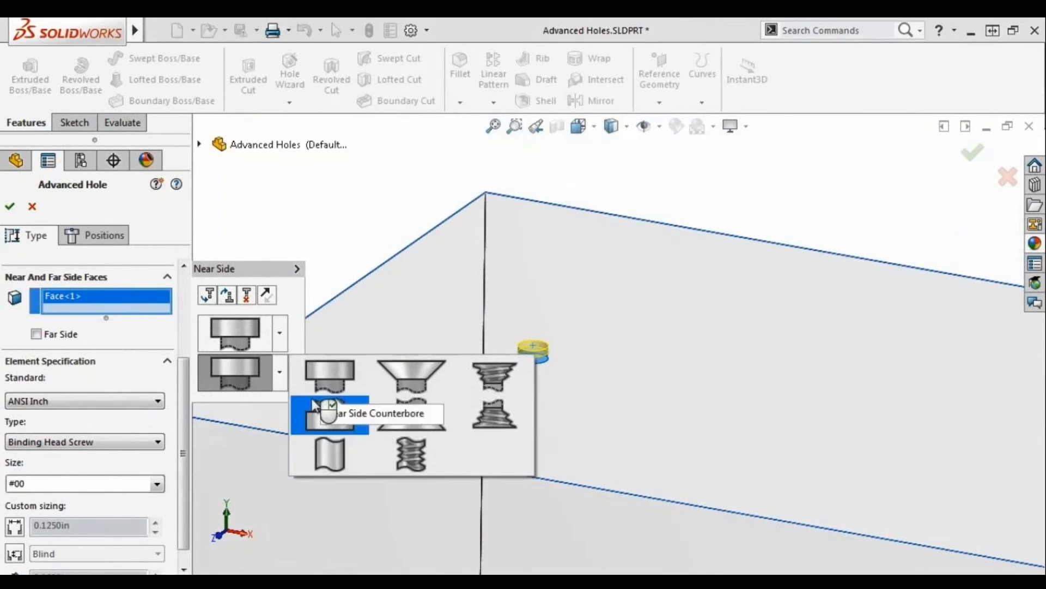
left_click(328, 446)
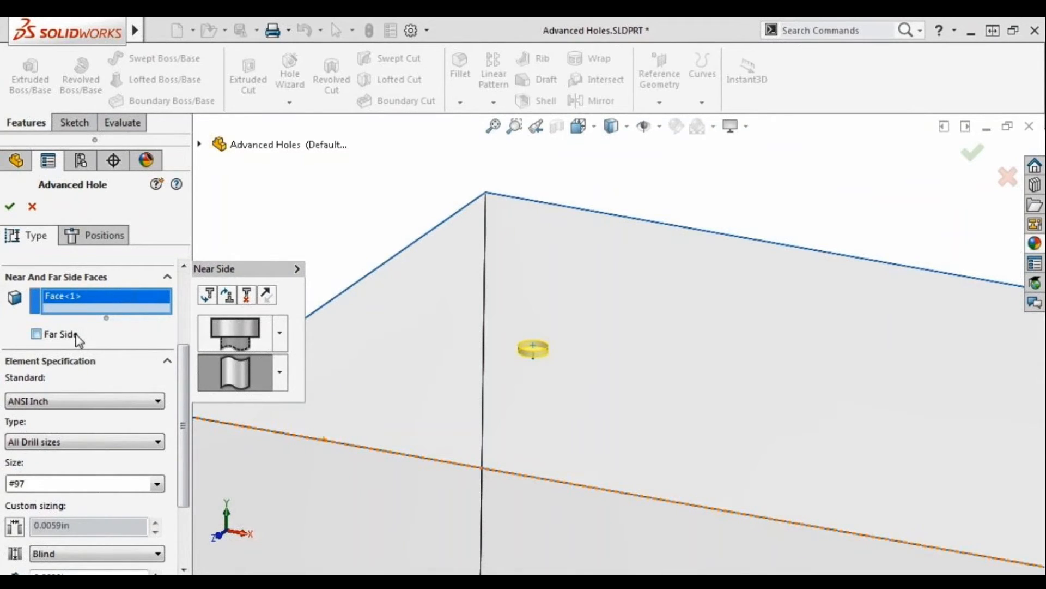
- Enable the far side for the hole and assign the block's bottom face as the far side face
left_click(37, 334)
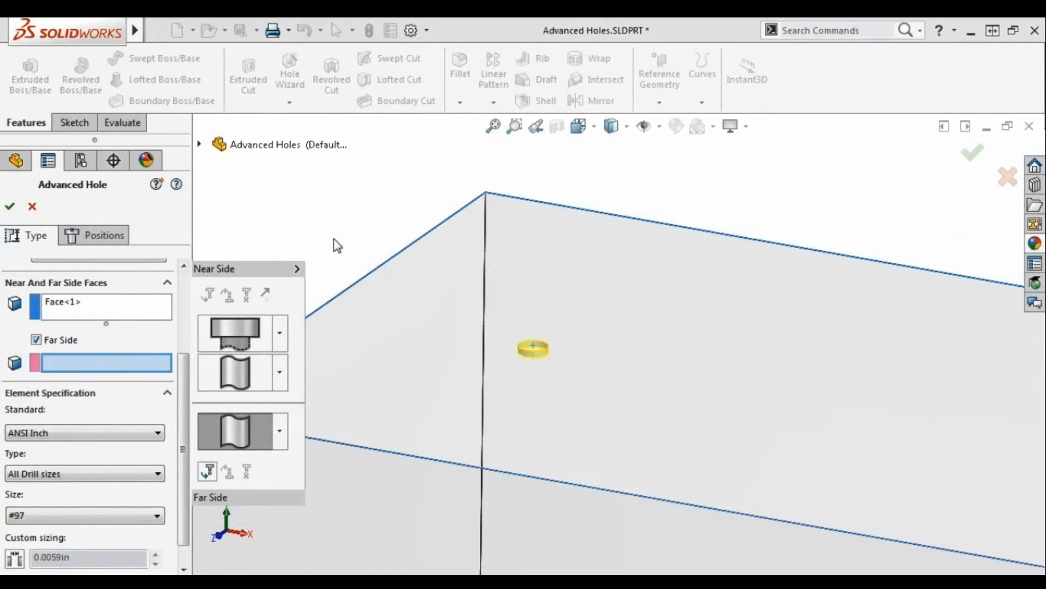
key("f")
middle_click_drag(452, 525, 455, 299)
left_click(482, 494)
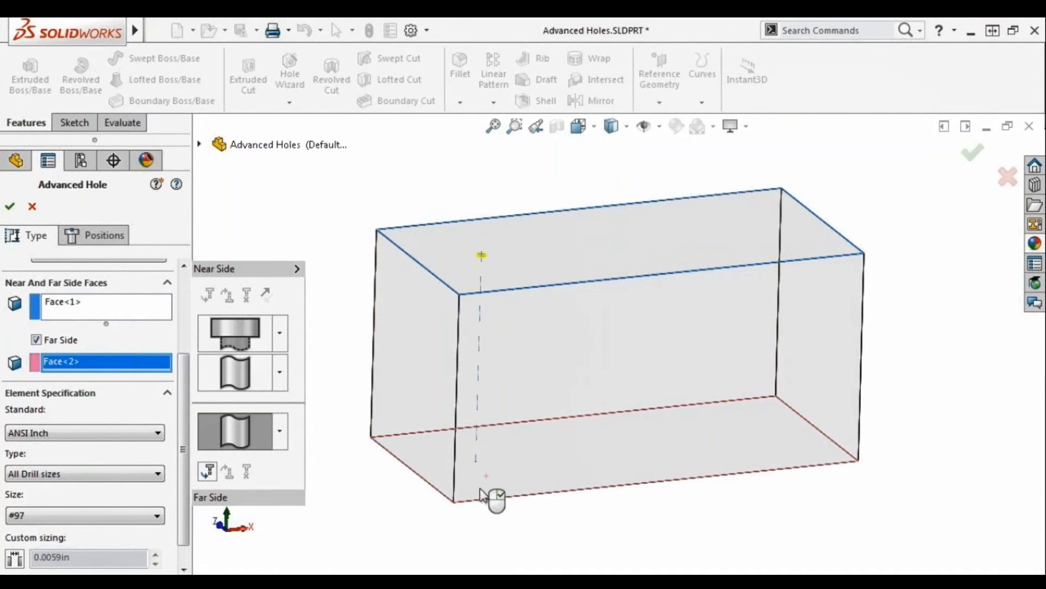
- Set the near side counterbore element to the Socket Head Cap Screw type in the ANSI Inch standard
left_click(287, 434)
left_click(265, 335)
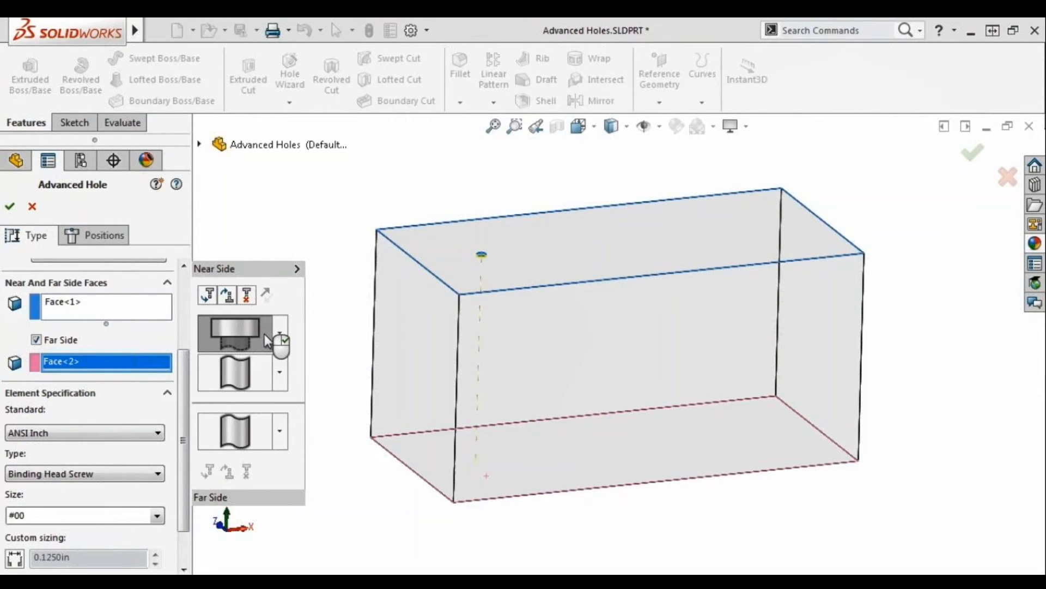
left_click_drag(181, 369, 179, 401)
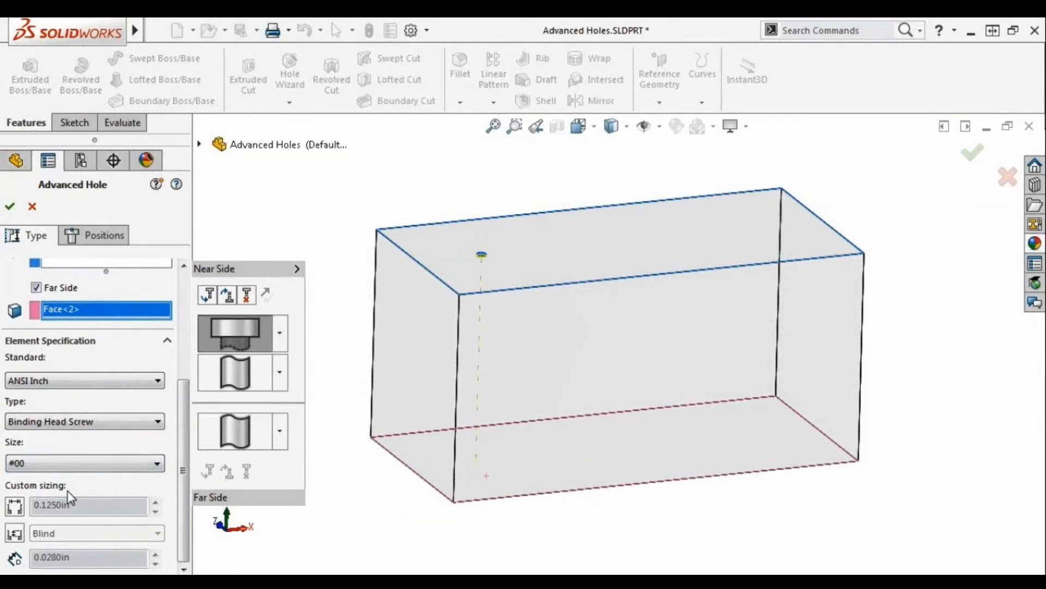
left_click(109, 381)
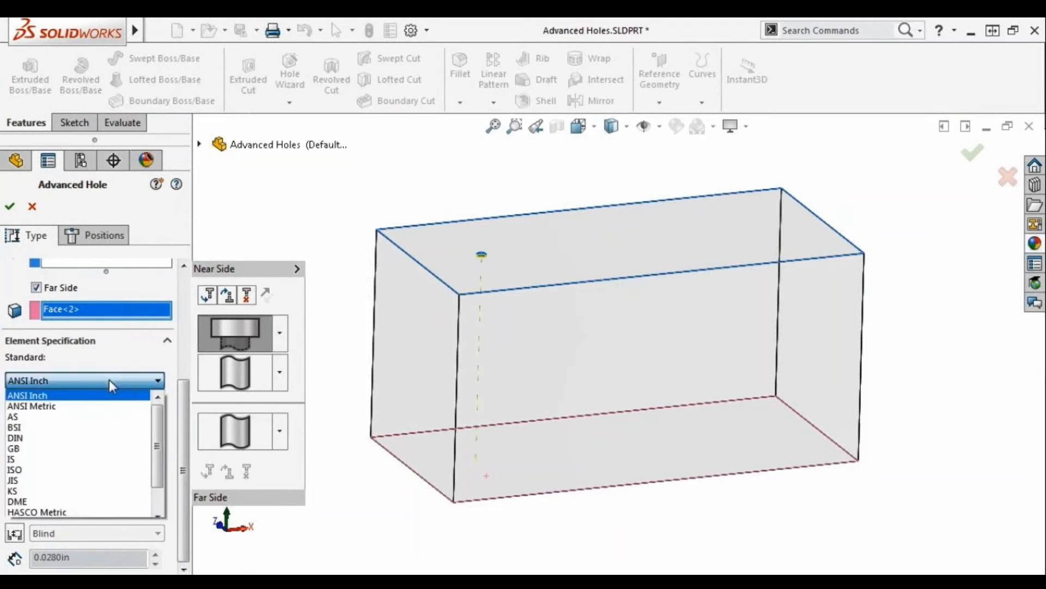
left_click(109, 380)
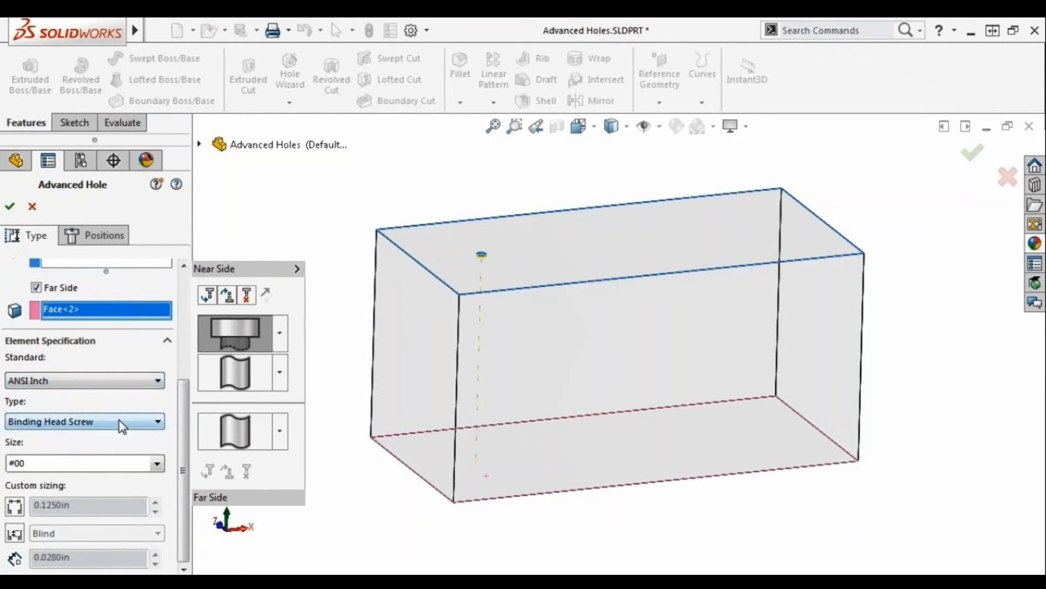
left_click(118, 420)
left_click_drag(158, 452, 159, 481)
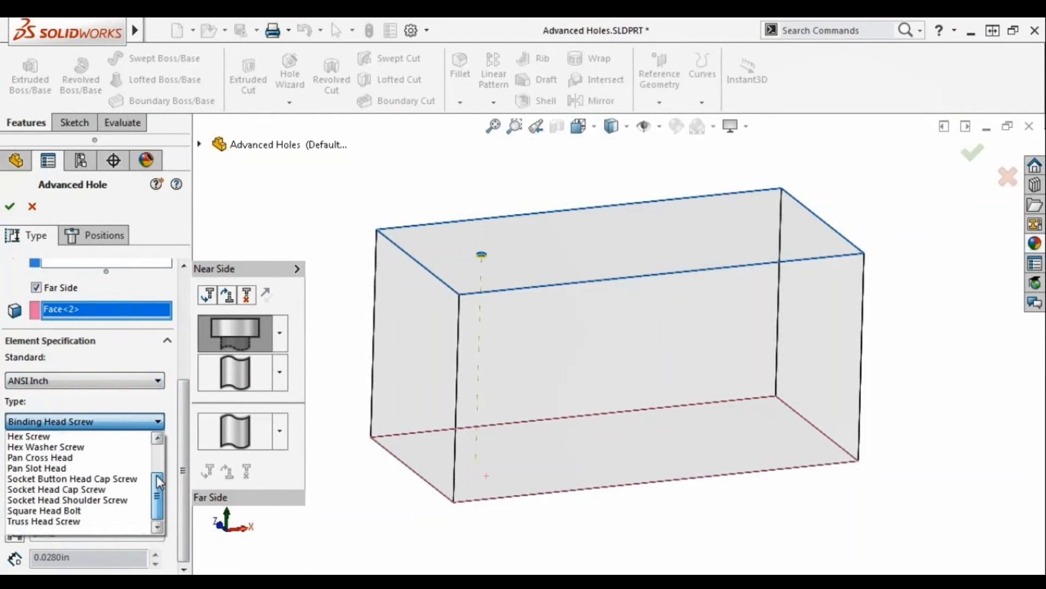
left_click(107, 491)
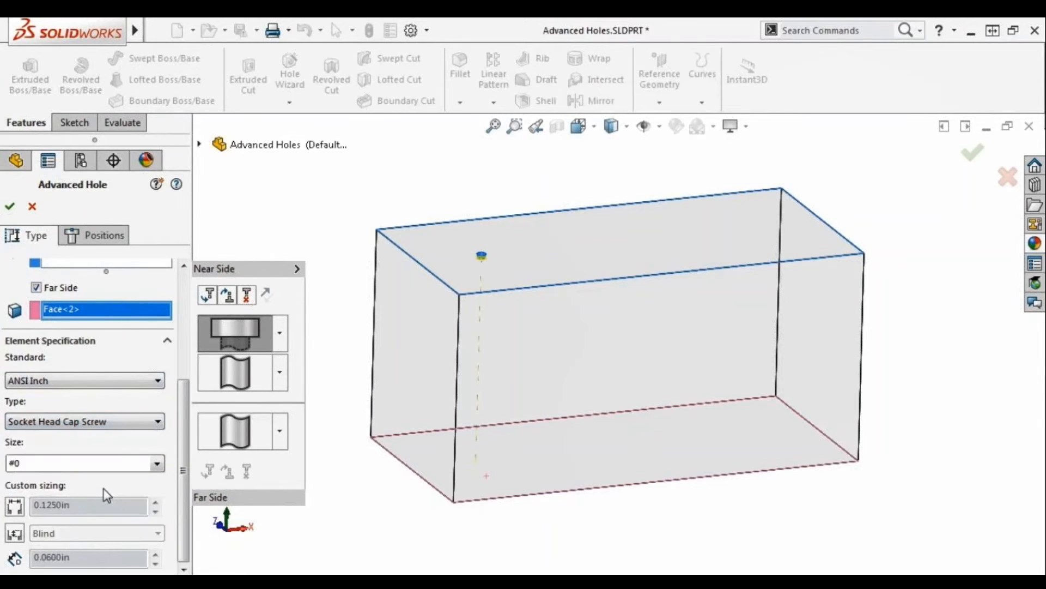
- Set the size of the near side counterbore element to 3/8
left_click(157, 463)
left_click(158, 445)
left_click(158, 445)
left_click(143, 446)
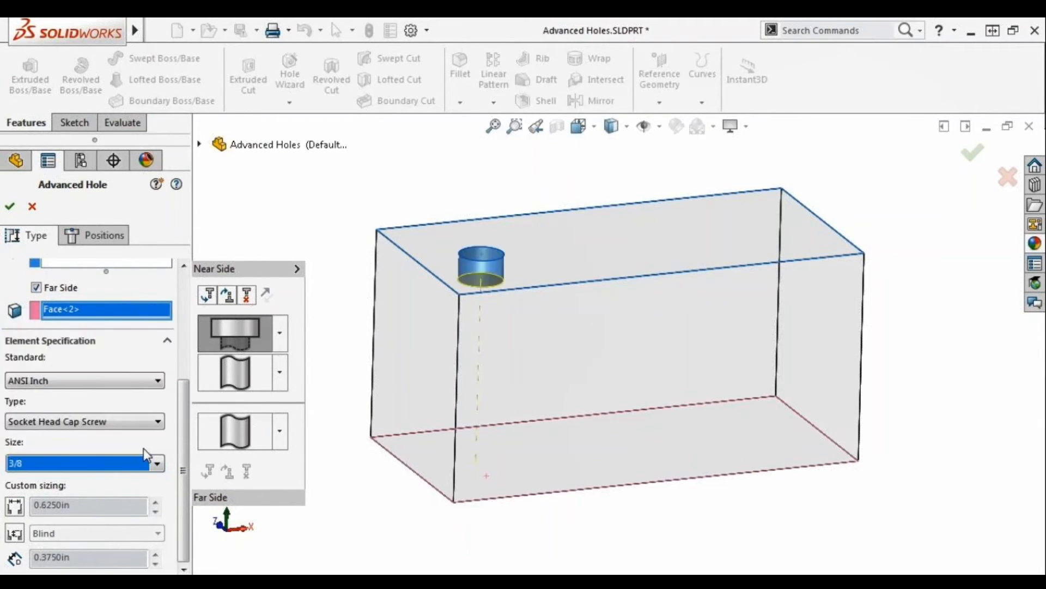
- Set the near side straight hole element below the counterbore to the Screw Clearances type
left_click(514, 126)
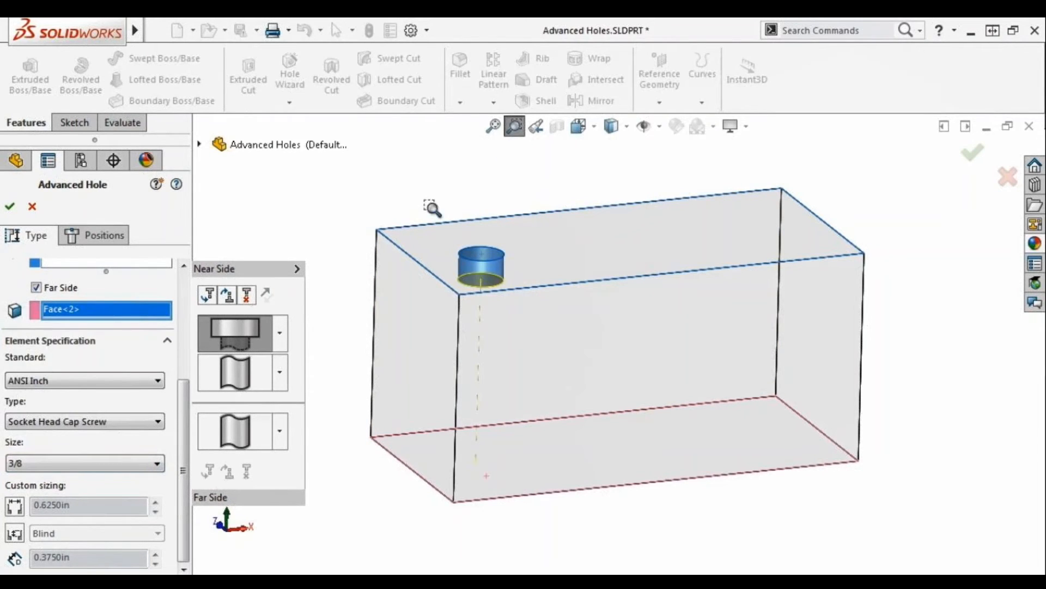
left_click_drag(444, 257, 627, 376)
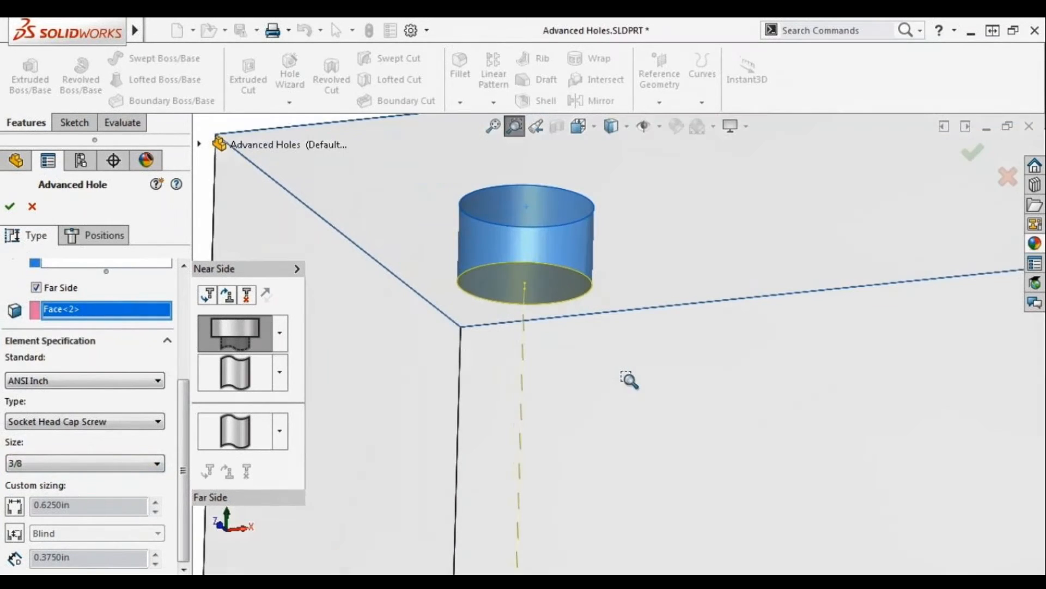
left_click(514, 126)
left_click(259, 370)
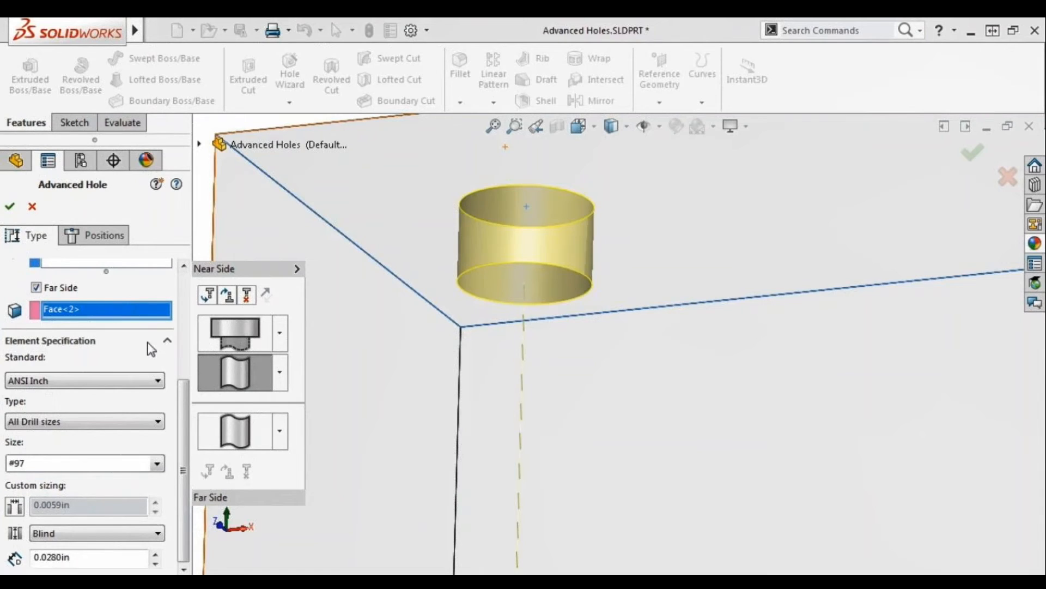
left_click(146, 421)
left_click(135, 511)
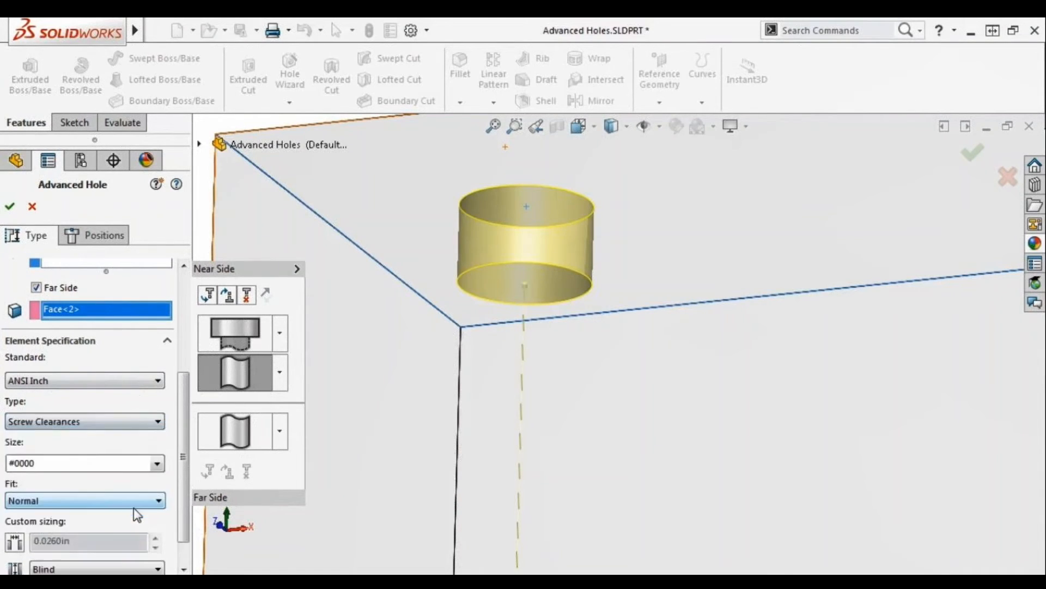
- Give the near side straight hole a 3/8 size with a Normal fit
left_click(157, 463)
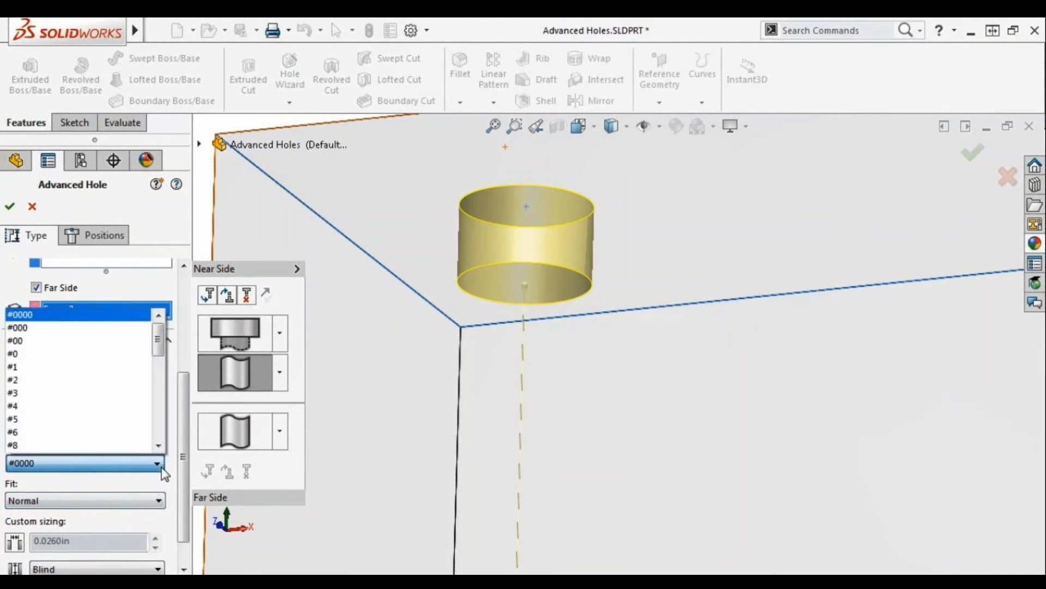
left_click(158, 446)
left_click(158, 445)
left_click(158, 445)
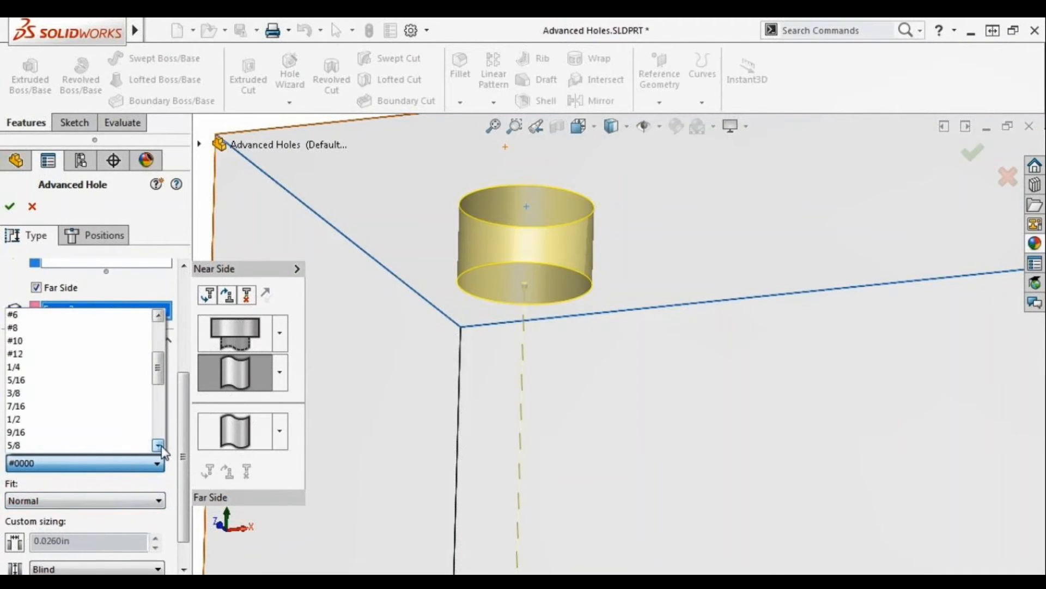
left_click(143, 393)
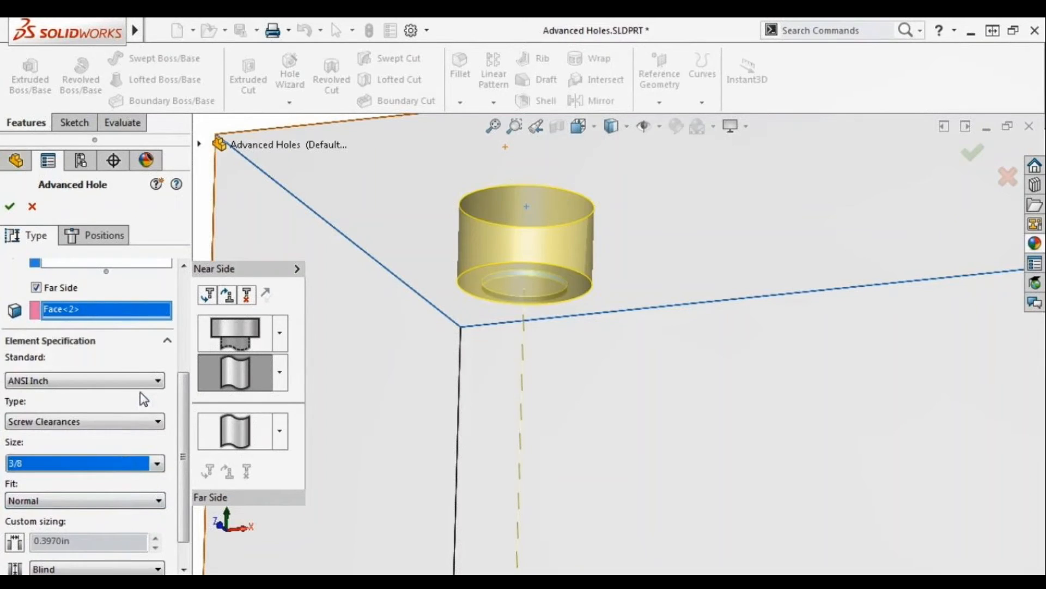
left_click(145, 502)
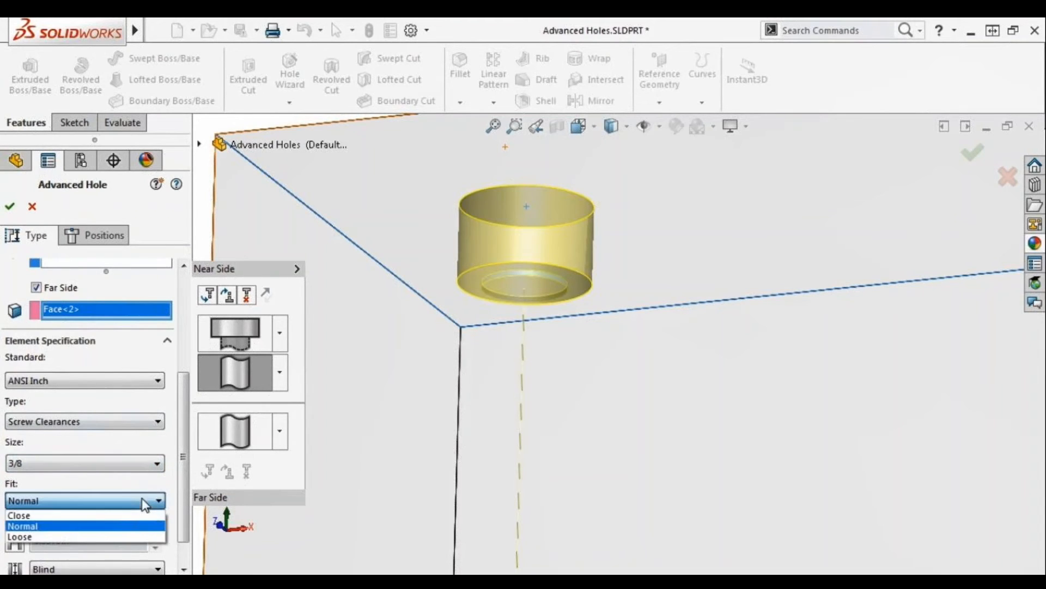
left_click(145, 526)
- Set the near side straight hole's end condition to Blind with a depth of 1 in
scroll(158, 531, "down", 2)
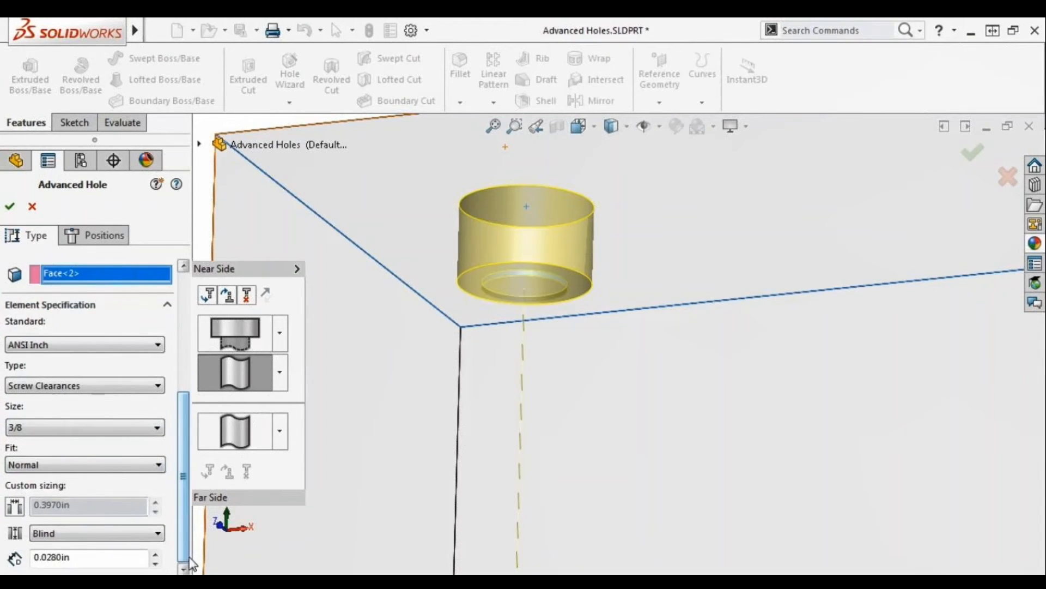
left_click(162, 539)
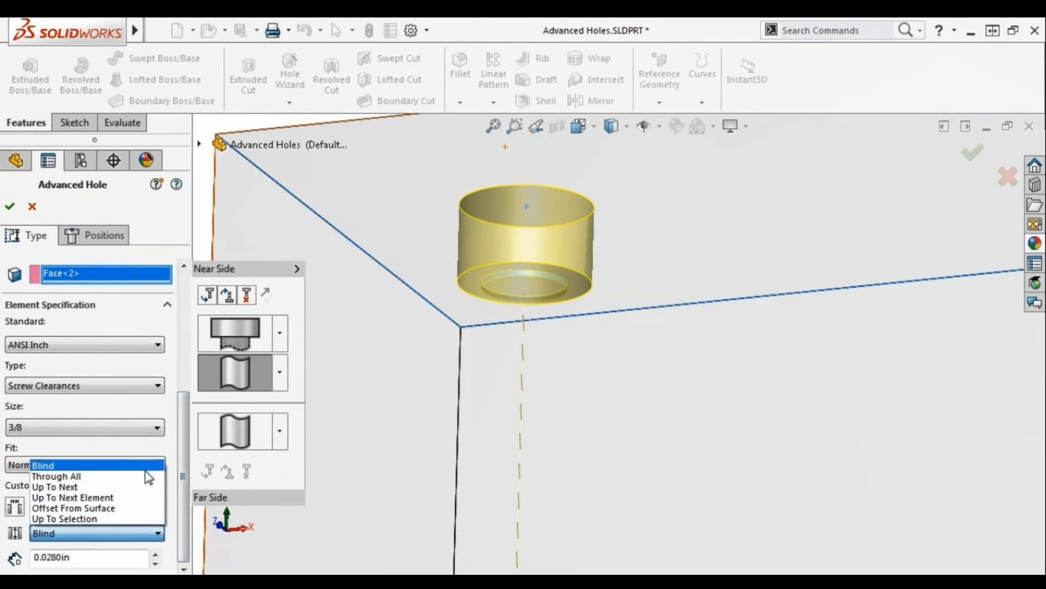
left_click(131, 464)
type("1")
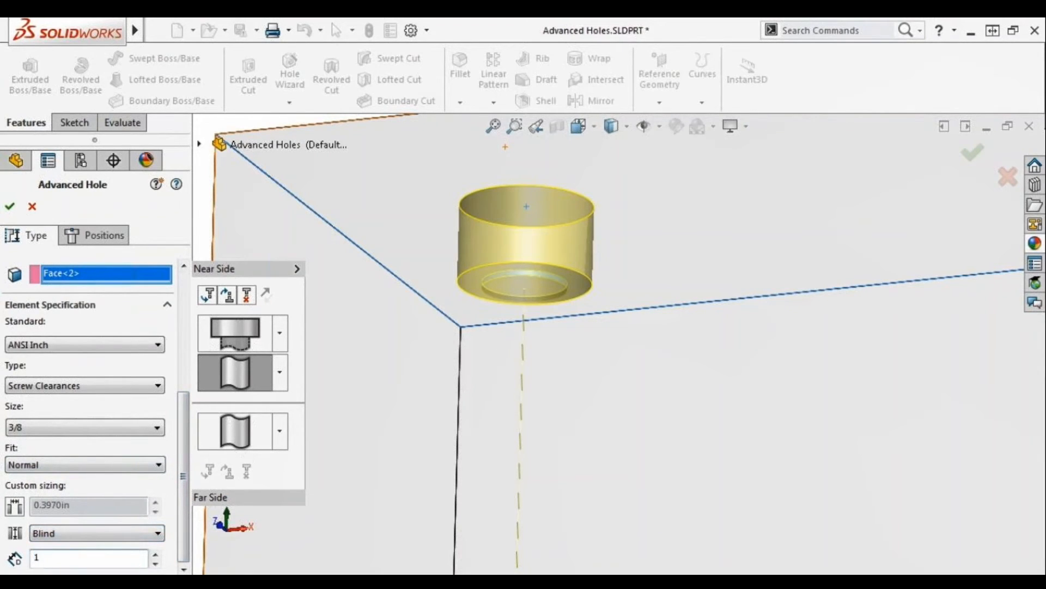
key("Return")
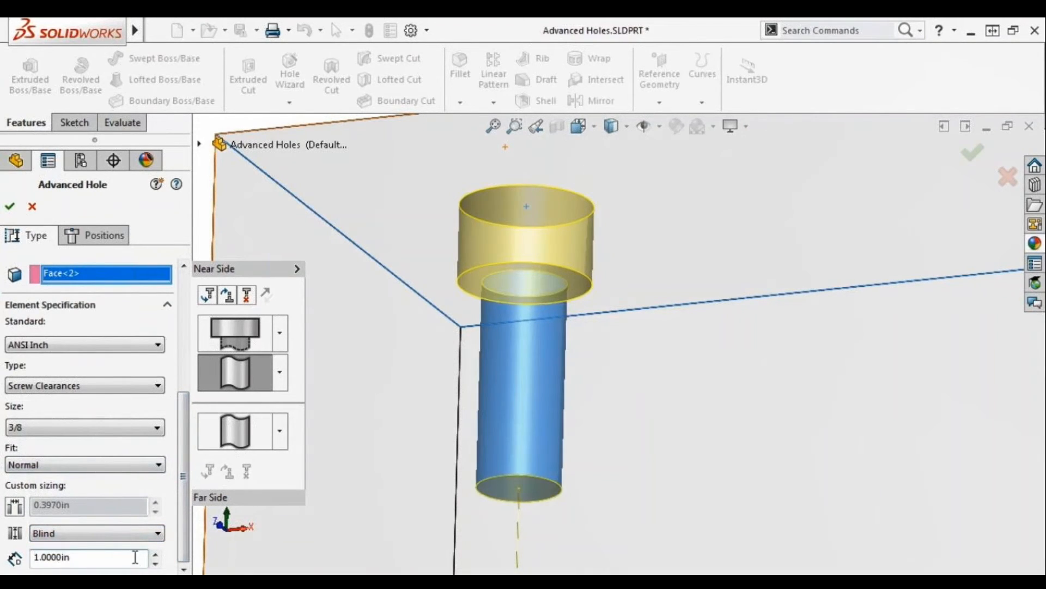
- Change the far side element from a straight hole to a straight tap and set its type to Tapped hole
left_click(233, 439)
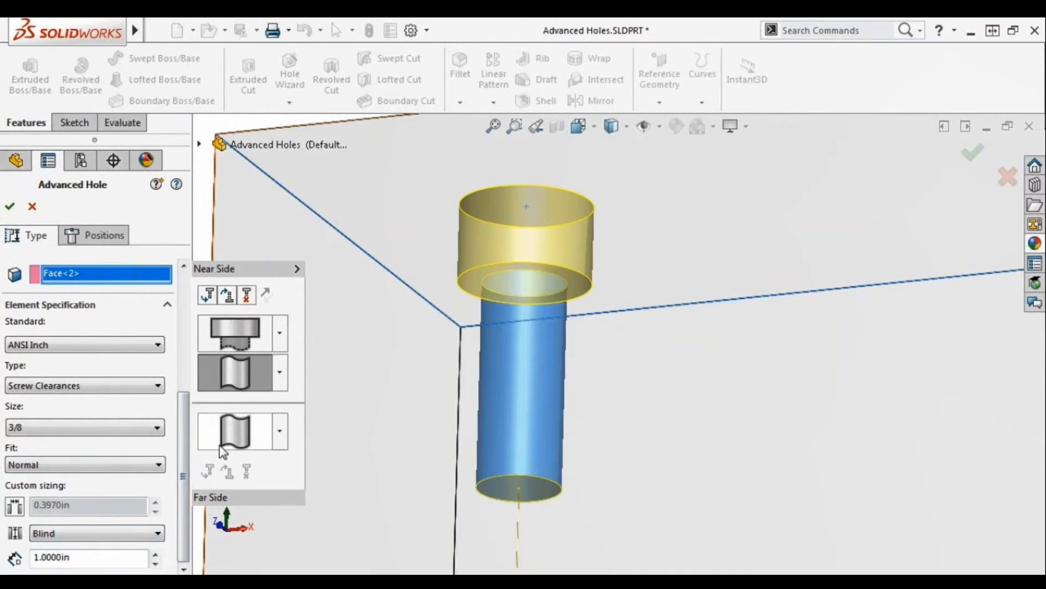
left_click(279, 432)
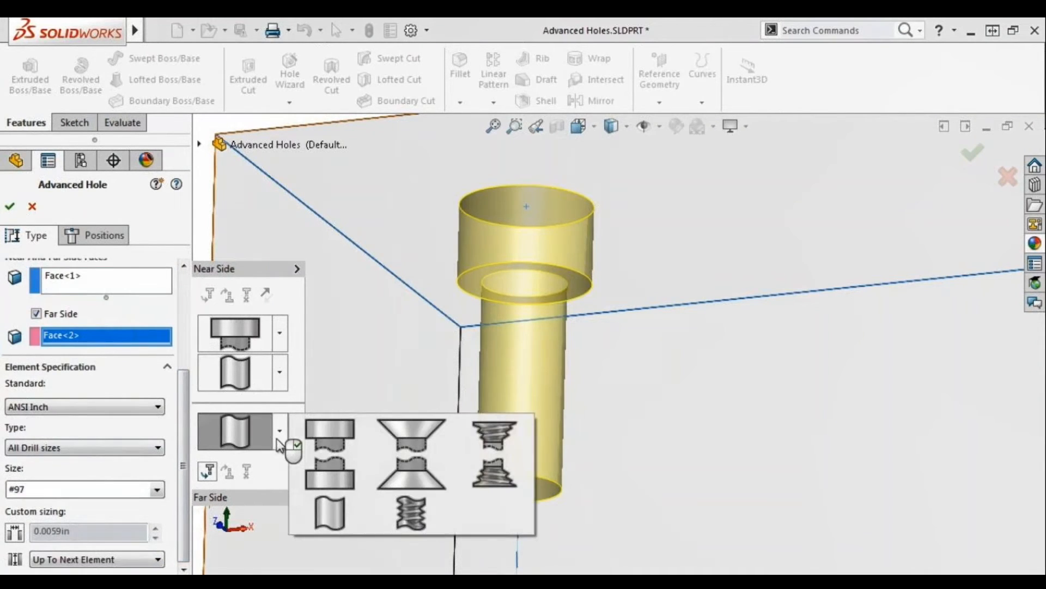
left_click(407, 515)
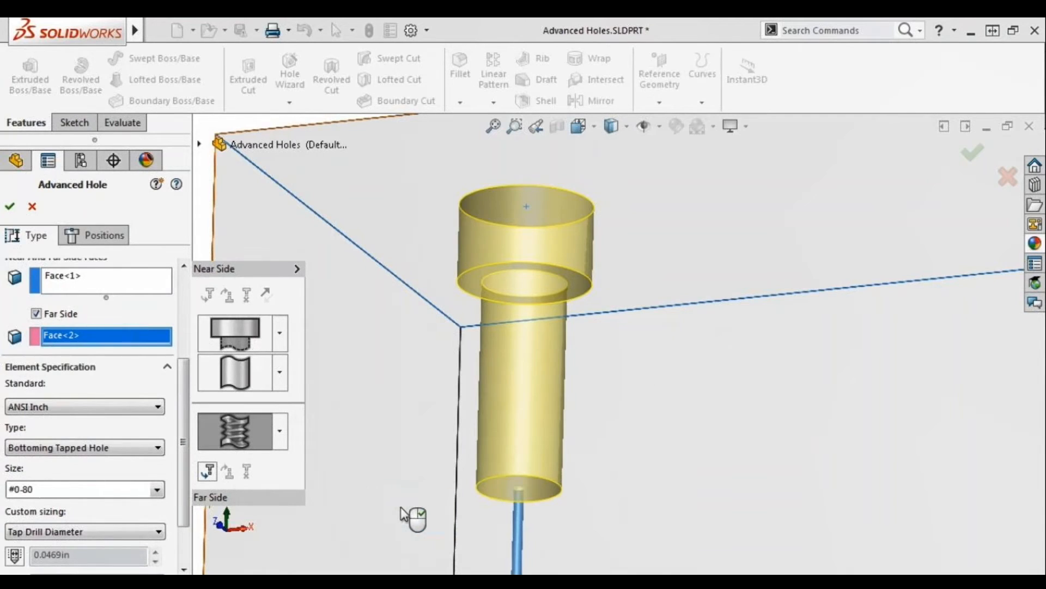
scroll(184, 393, "down", 1)
left_click_drag(184, 393, 184, 417)
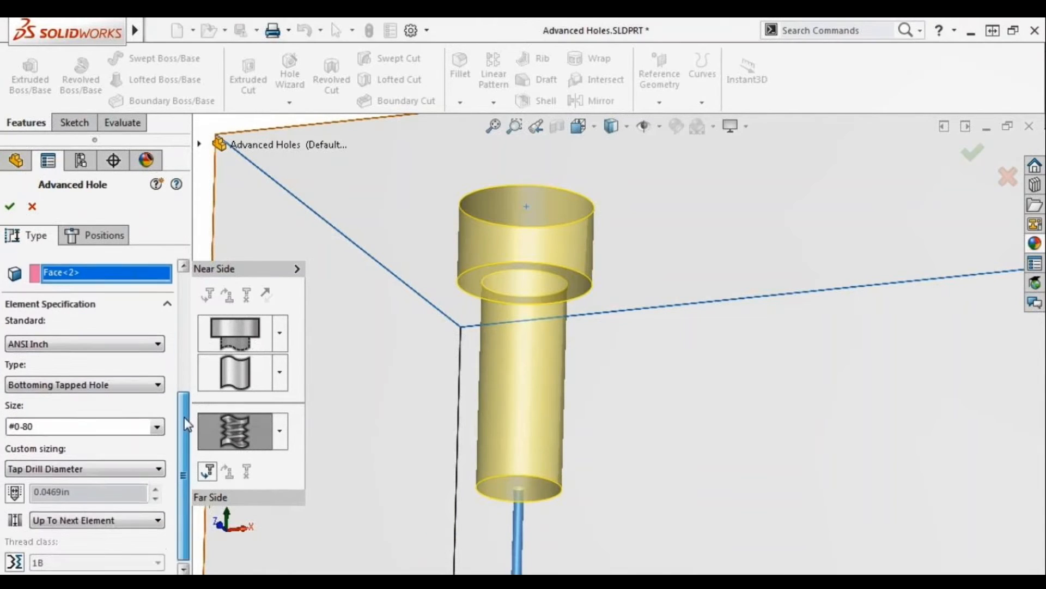
left_click(156, 381)
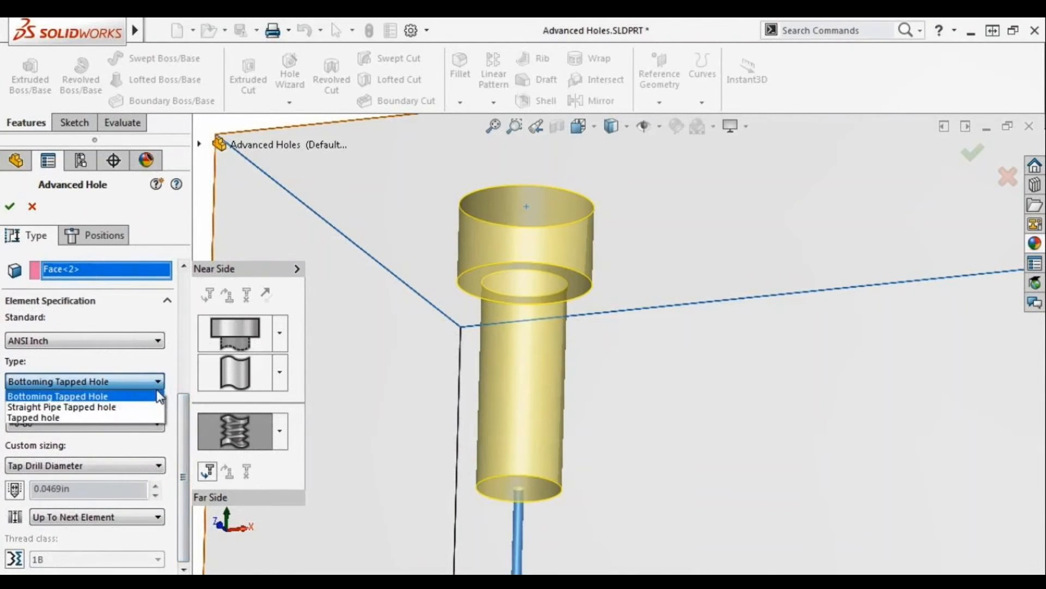
left_click(155, 417)
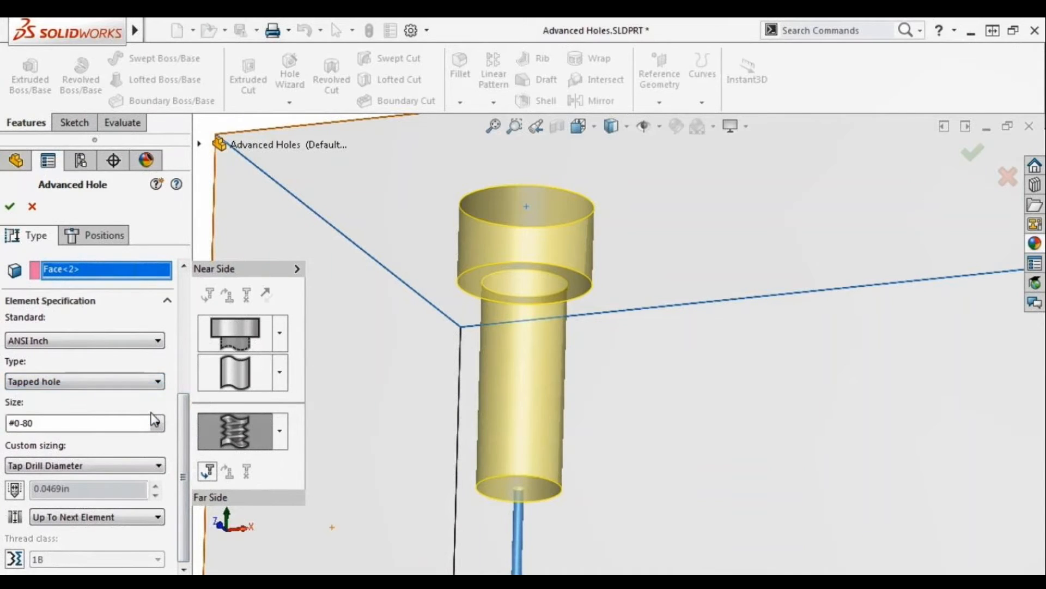
- Set the far side tapped hole's size to 3/8-16 with the Up To Next Element end condition
left_click(155, 421)
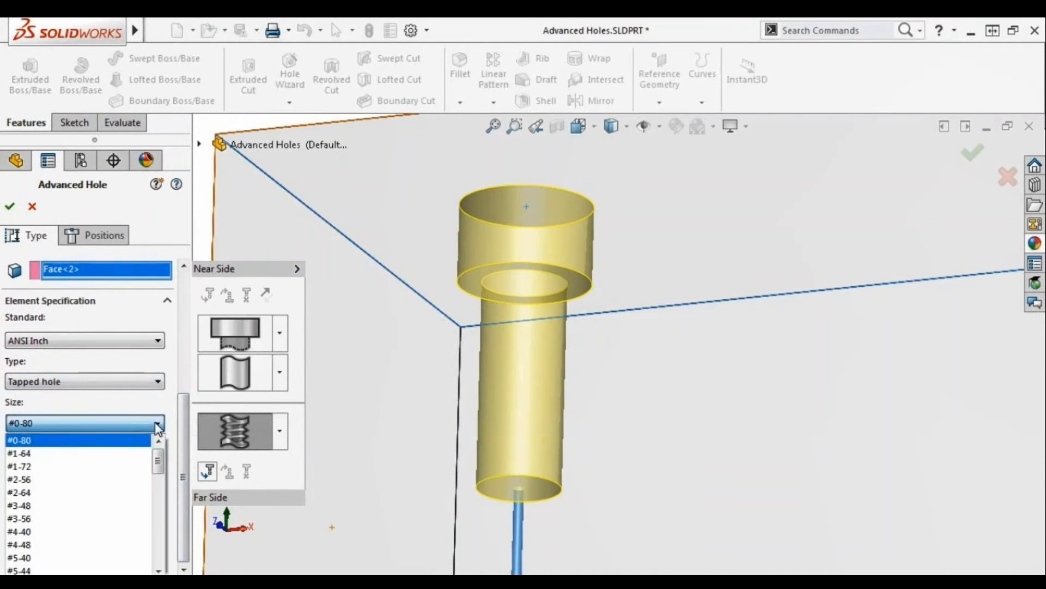
left_click(158, 570)
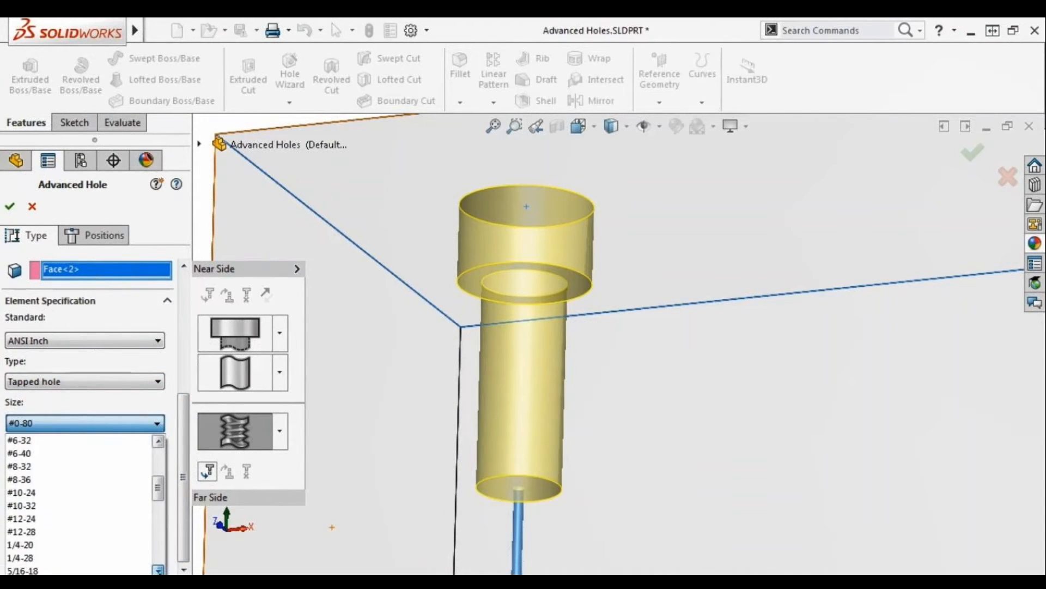
left_click(118, 550)
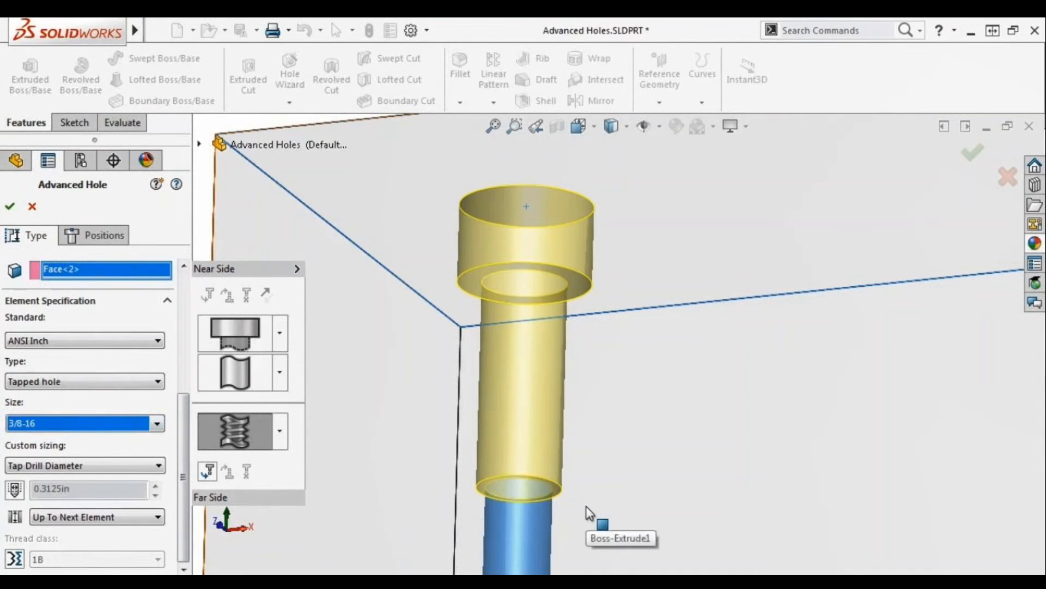
middle_click_drag(591, 521, 586, 505)
key("f")
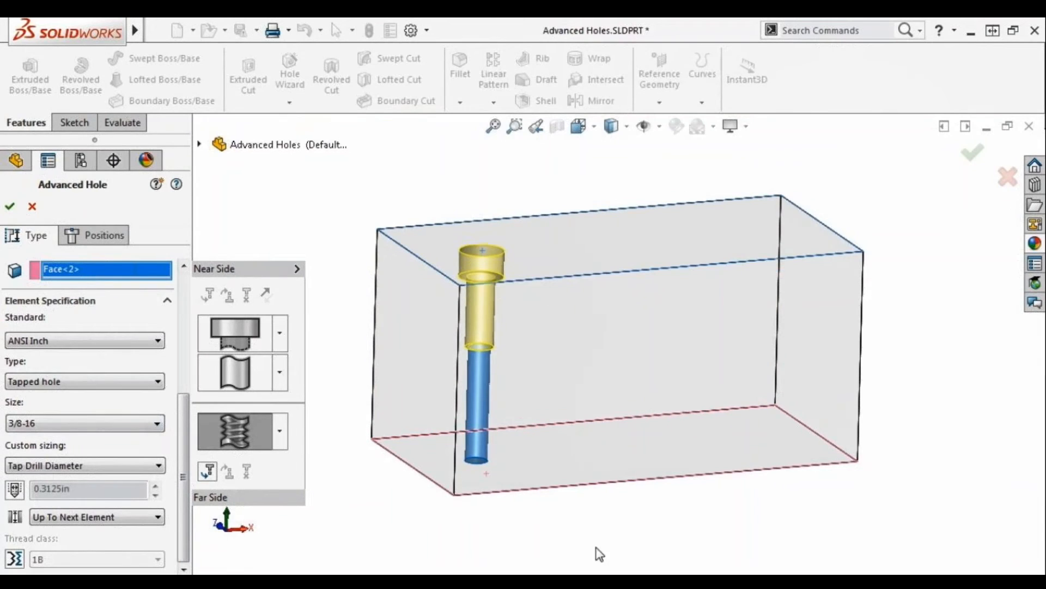
left_click(159, 517)
left_click(158, 563)
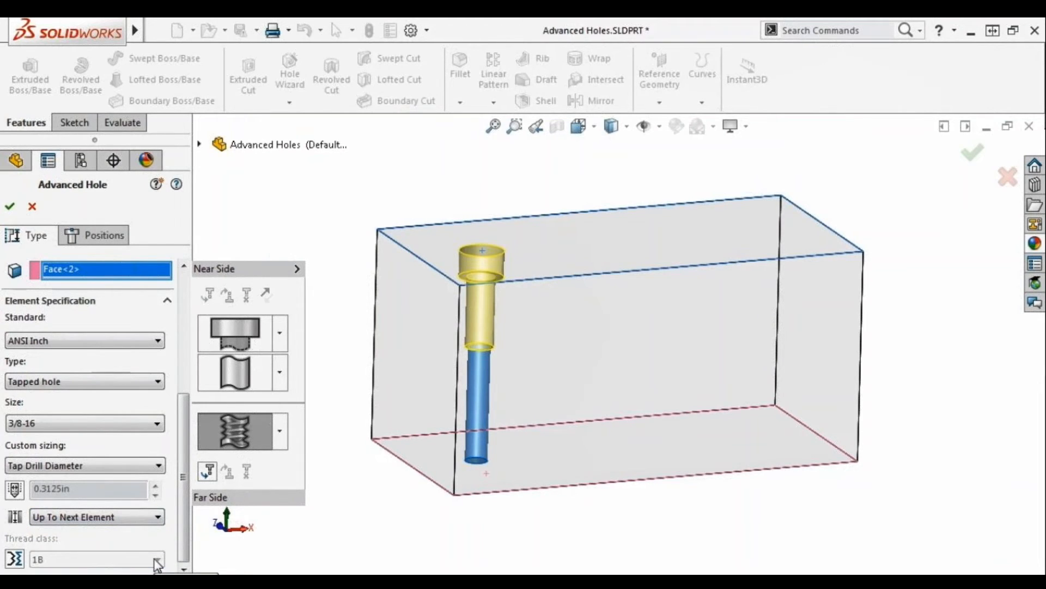
- Define the hole positions by placing two hole points on the block's top face, one on each side of the origin
left_click(110, 242)
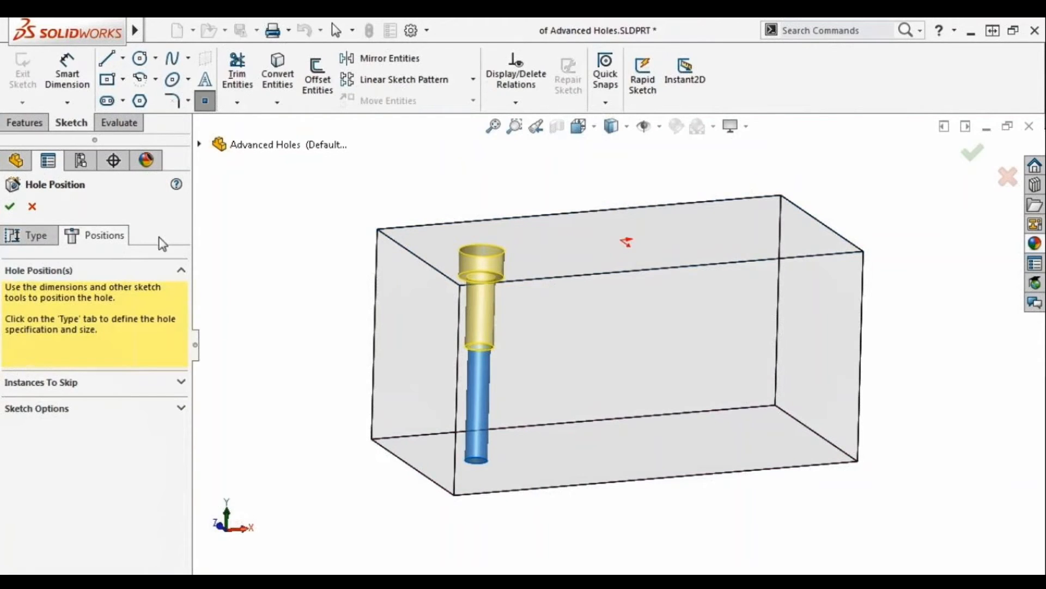
left_click(558, 239)
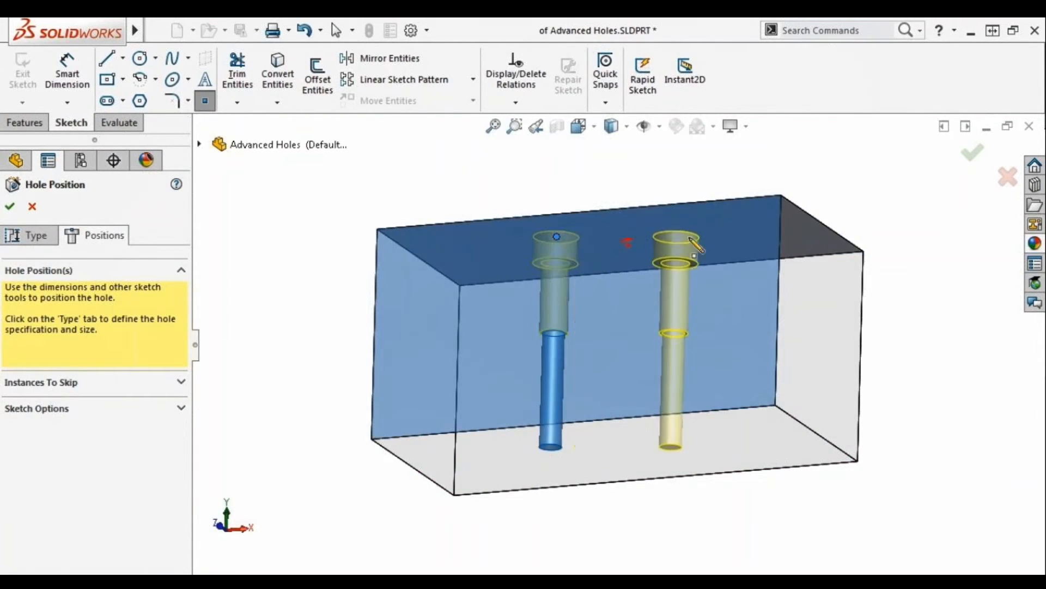
left_click(697, 233)
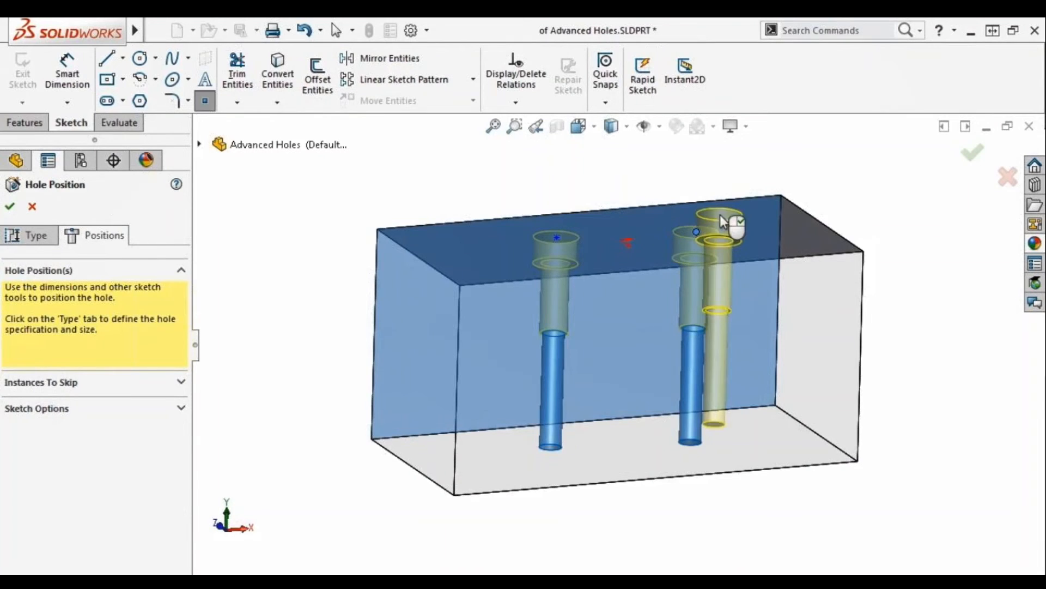
key("Escape")
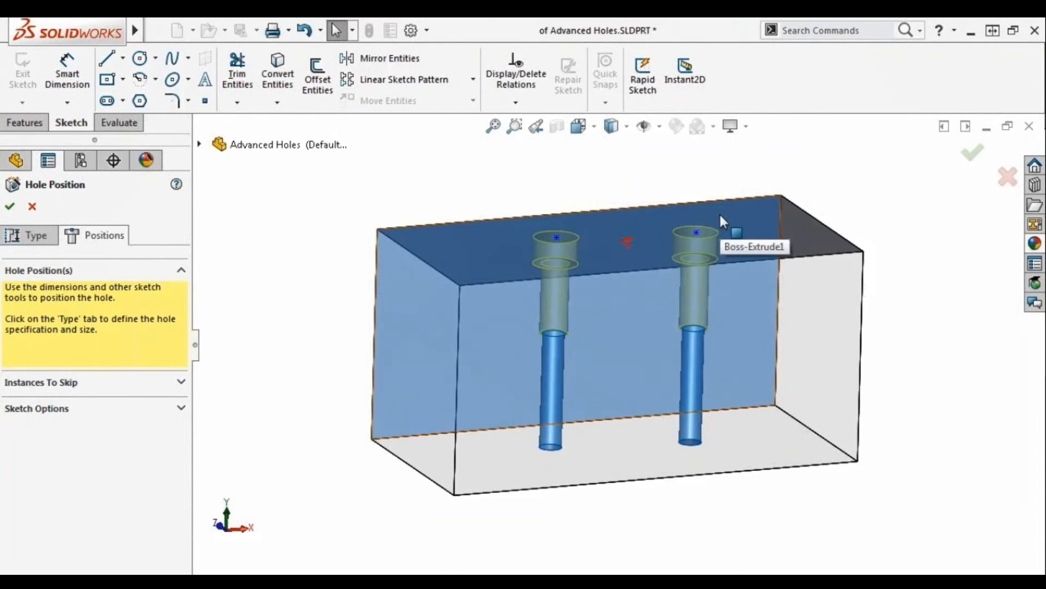
- Align both hole points horizontally with the origin on the block's top face
key("ctrl+8")
left_click(554, 379)
left_click(618, 345, "ctrl")
left_click(712, 351, "ctrl")
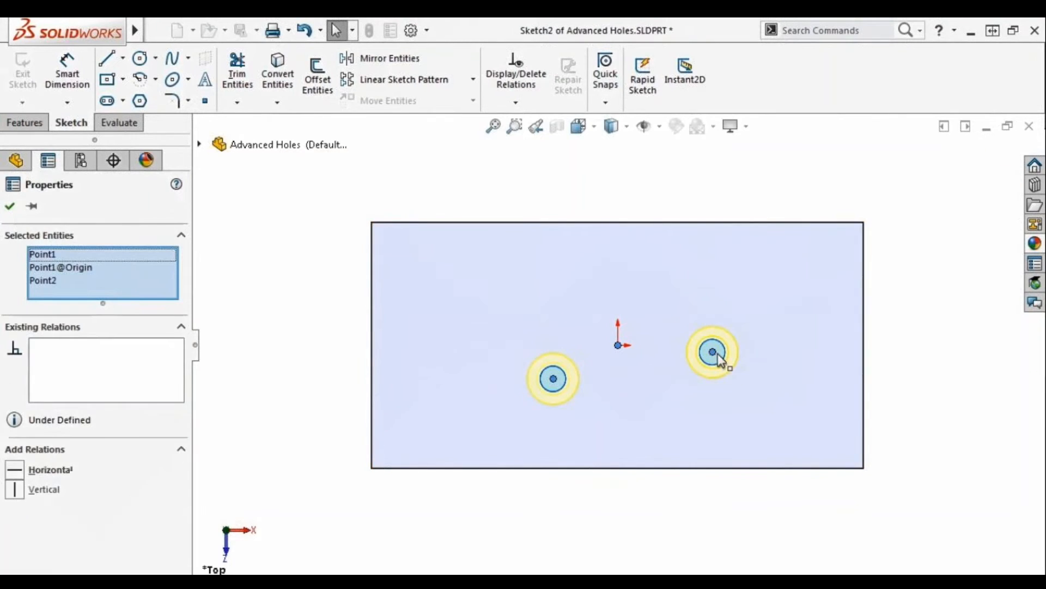
left_click(766, 282)
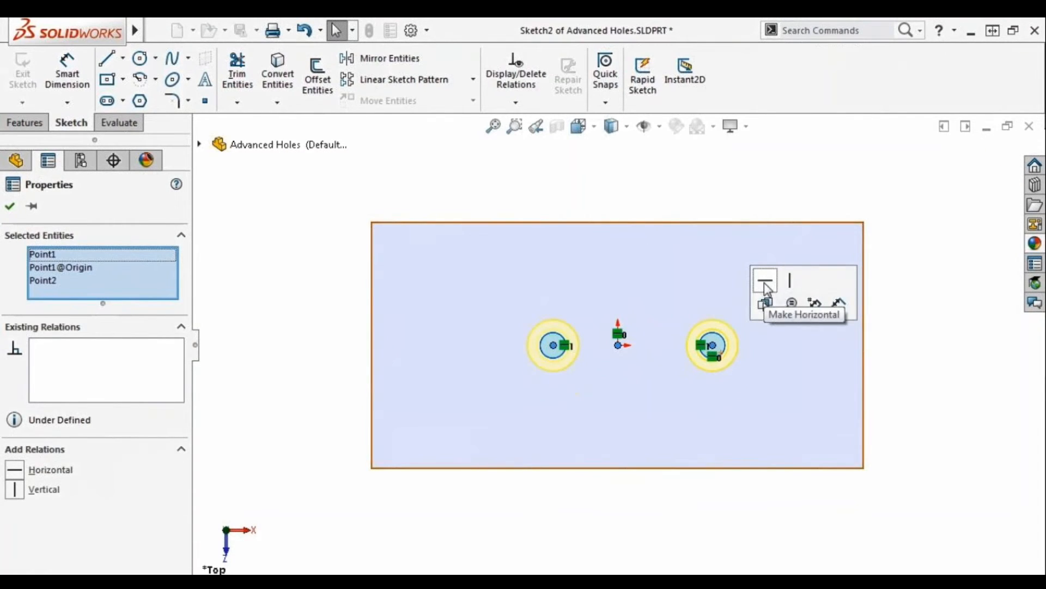
left_click(768, 205)
- Dimension the hole point on the origin's positive X side to 1 in from the origin
right_click_drag(768, 206, 771, 150)
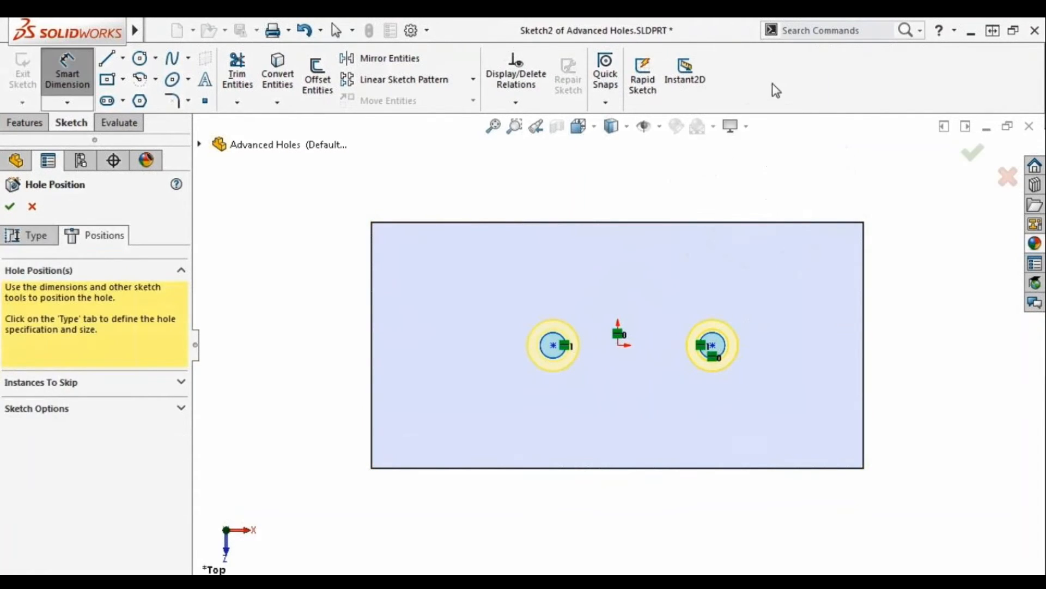
left_click(714, 349)
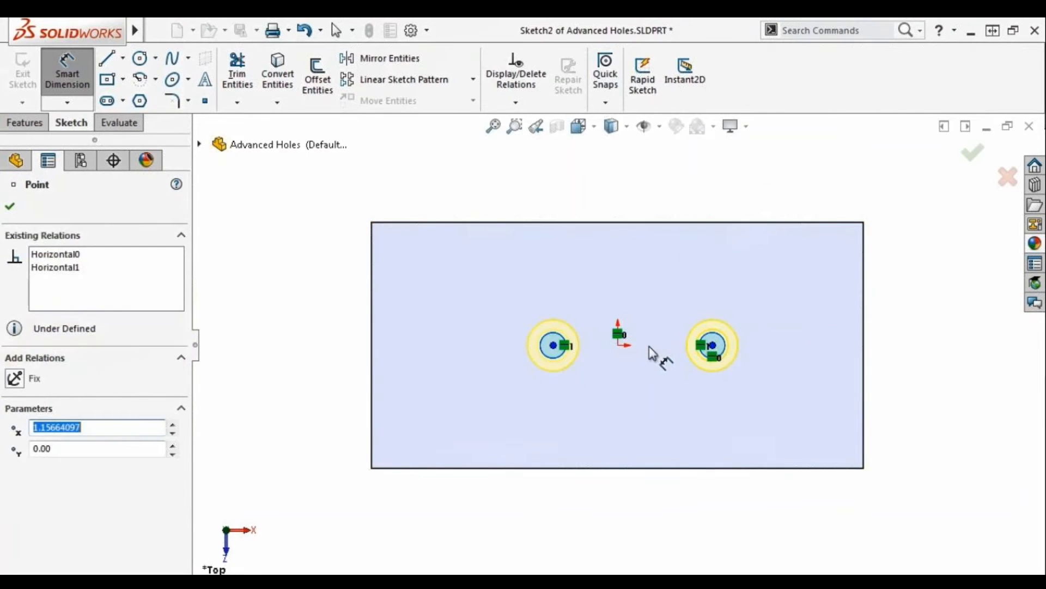
left_click(619, 343)
left_click(651, 299)
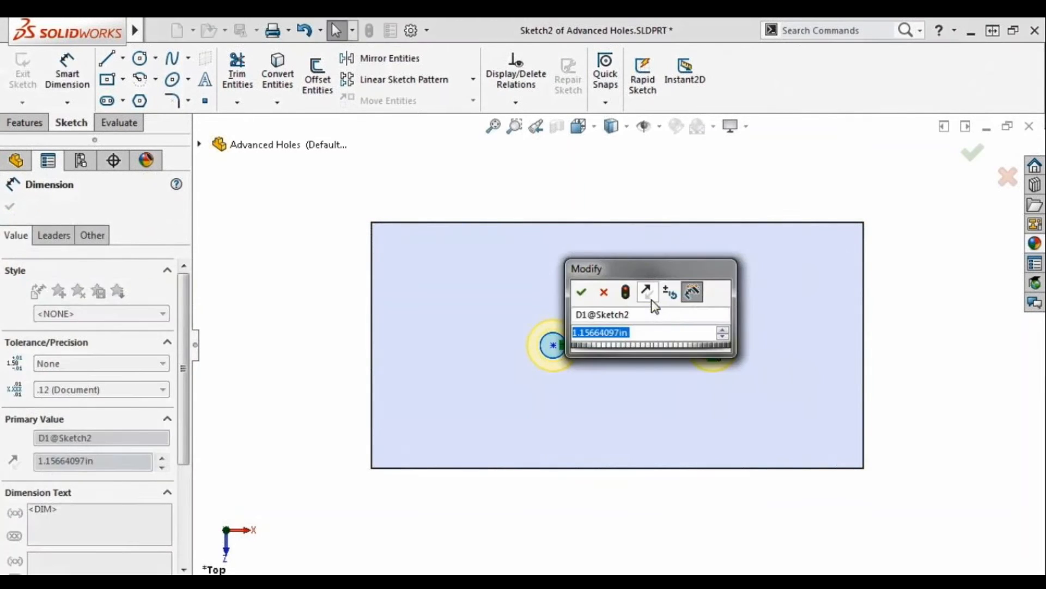
type("1")
key("Return")
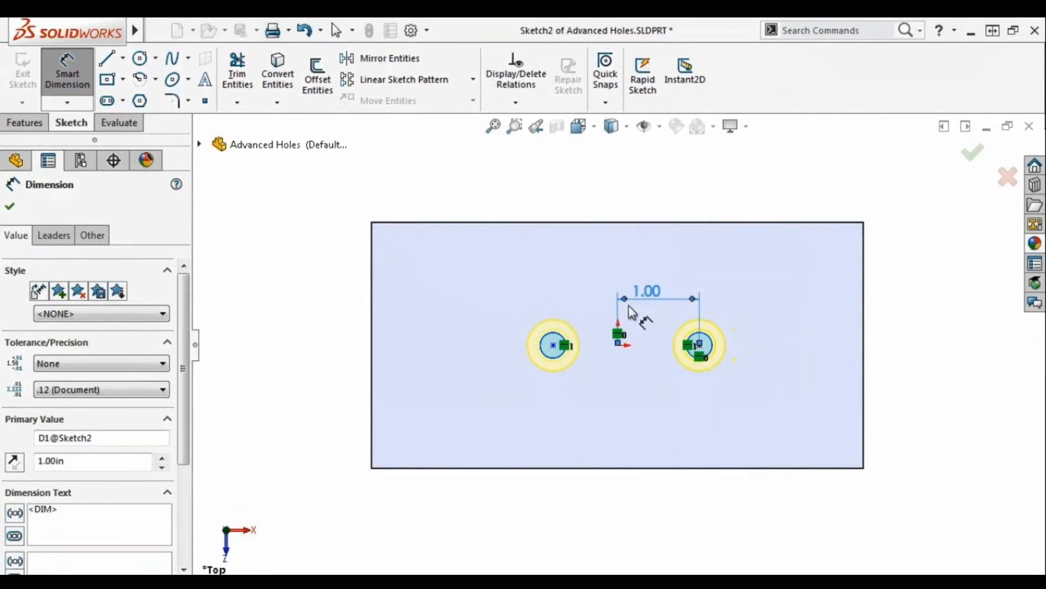
- Dimension the other hole point to 1 in from the origin and finish the Advanced Hole feature
left_click(553, 345)
left_click(619, 345)
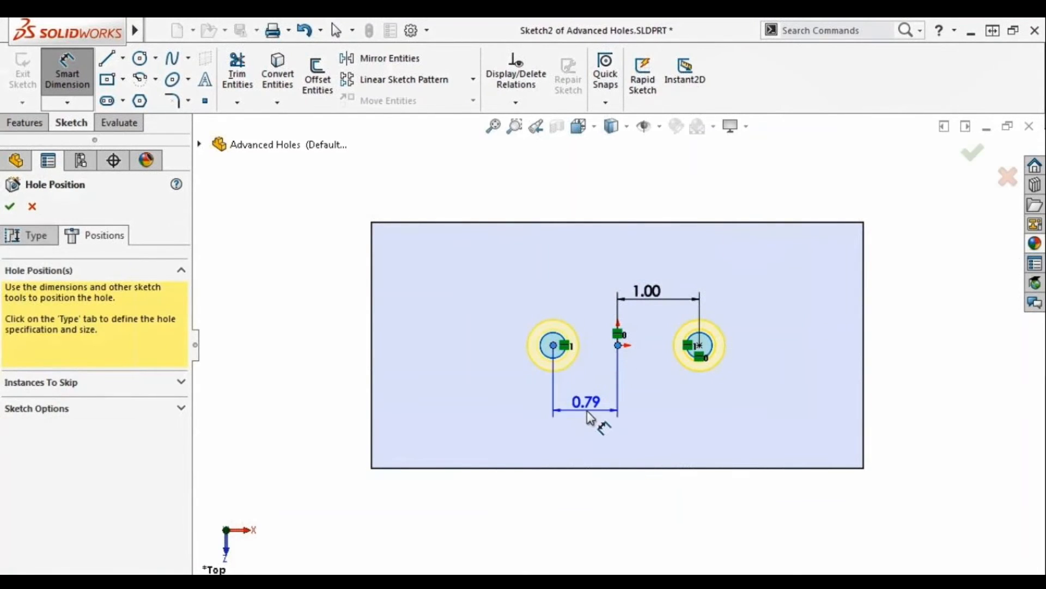
left_click(602, 420)
type("1")
key("Return")
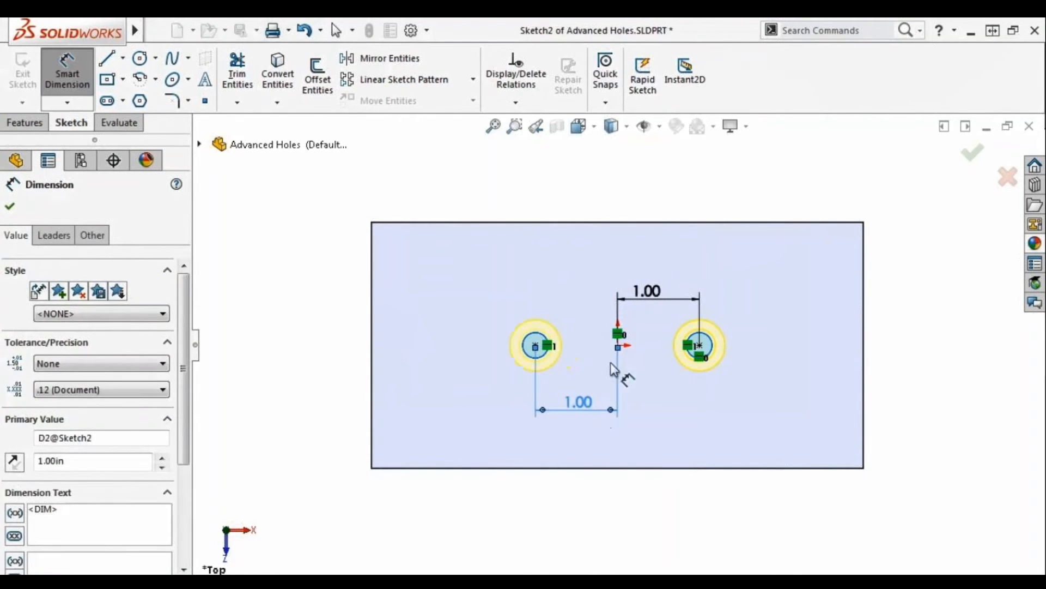
left_click(973, 154)
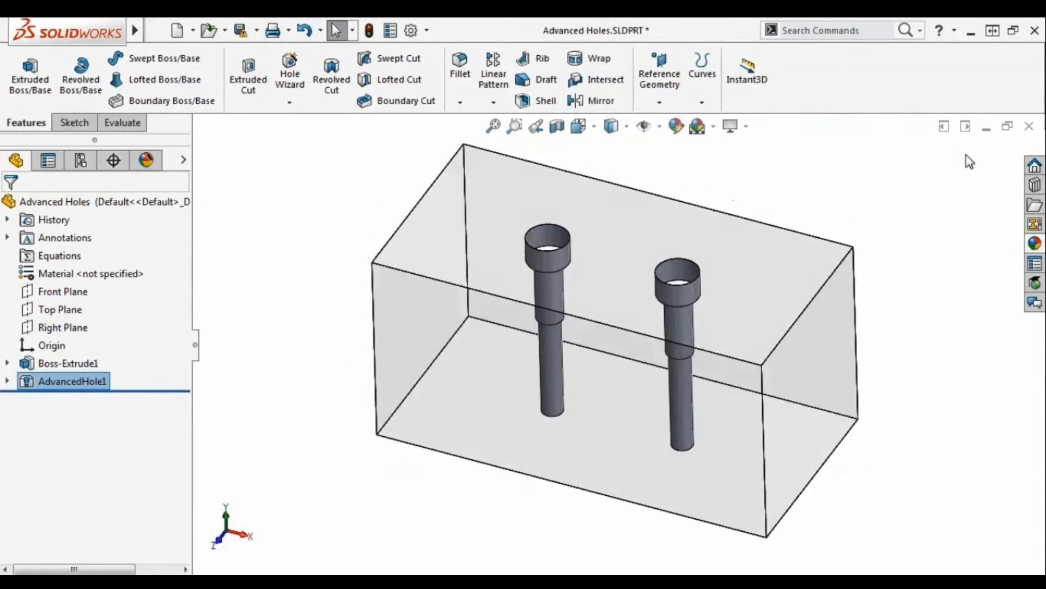
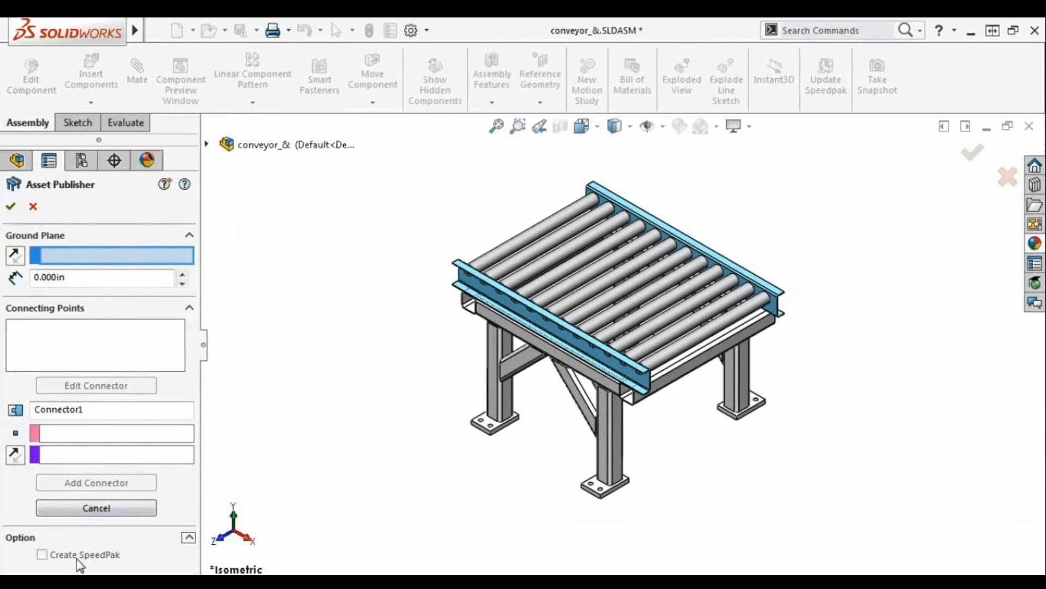
- Set the underside of a conveyor leg's base plate as the Asset Publisher ground plane
left_click(78, 538)
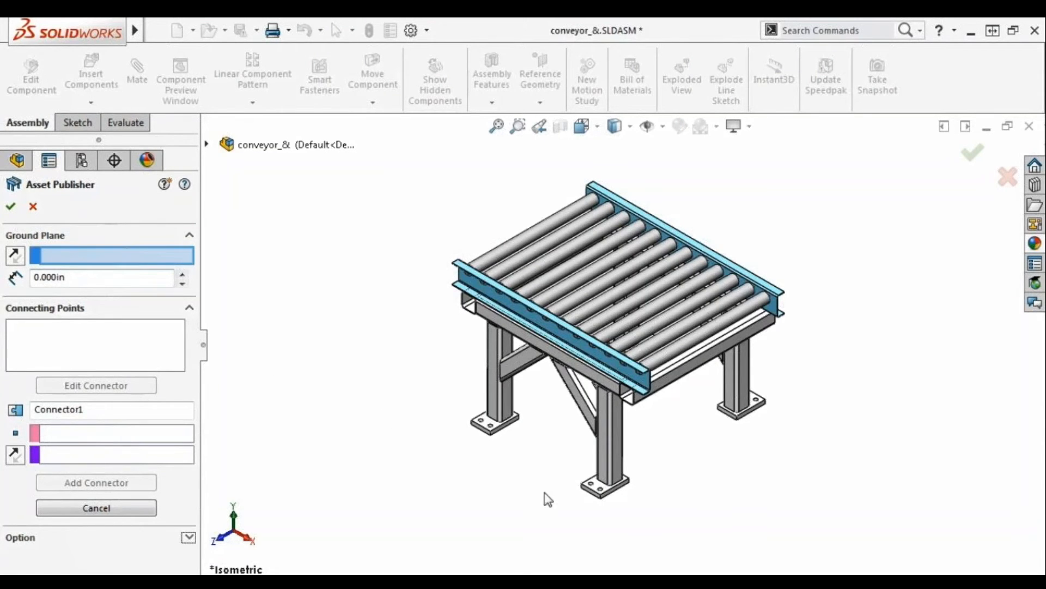
middle_click_drag(543, 482, 536, 146)
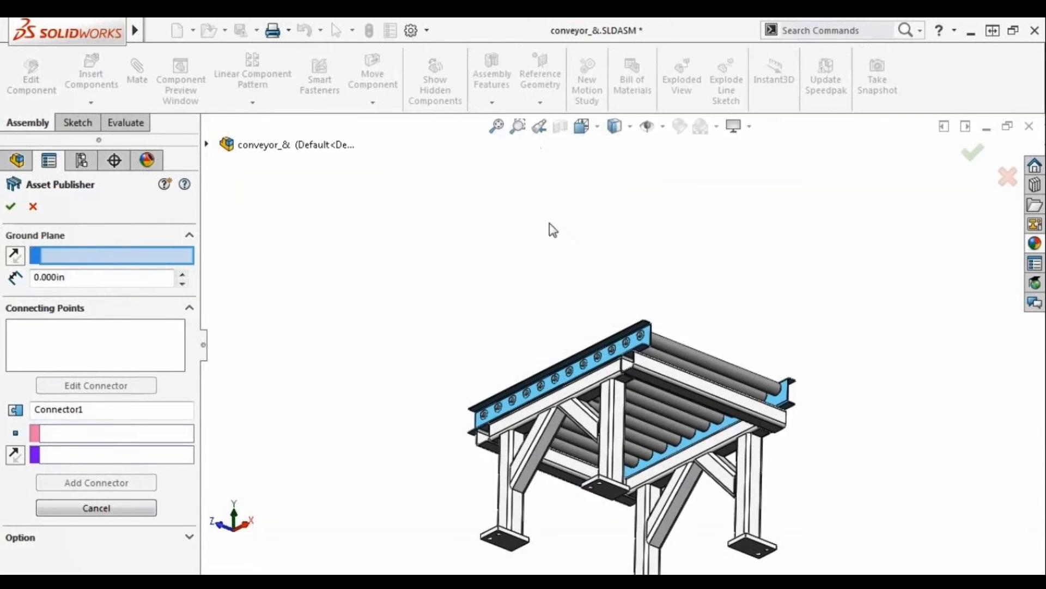
left_click(611, 496)
middle_click_drag(543, 287, 476, 522)
middle_click_drag(584, 553, 565, 425, "ctrl")
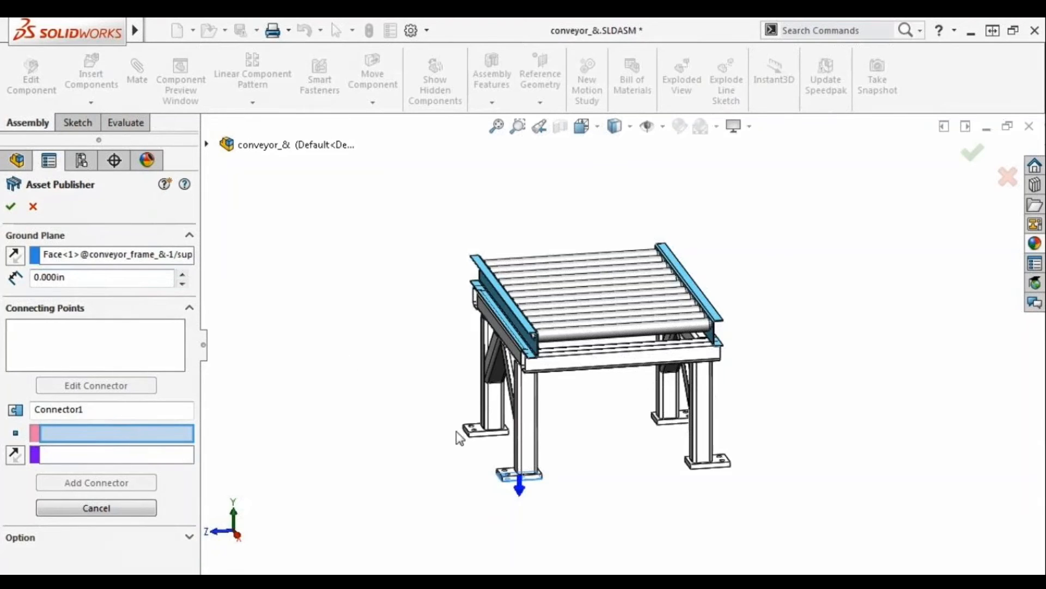
- Try reversing the ground plane's direction and adjusting its offset, restoring the original direction and a 0 in offset
left_click(519, 487)
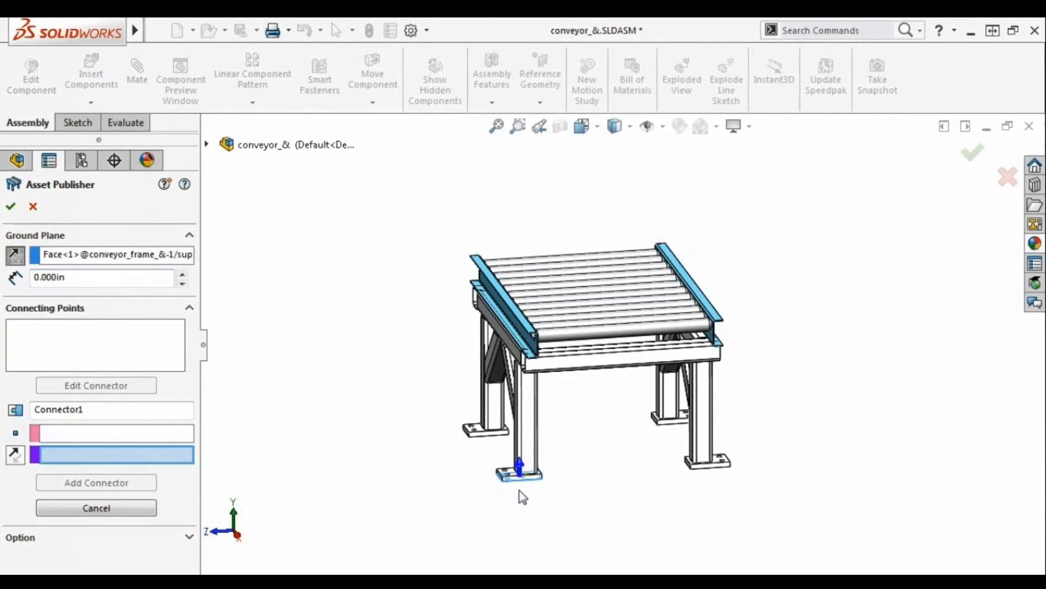
left_click(524, 468)
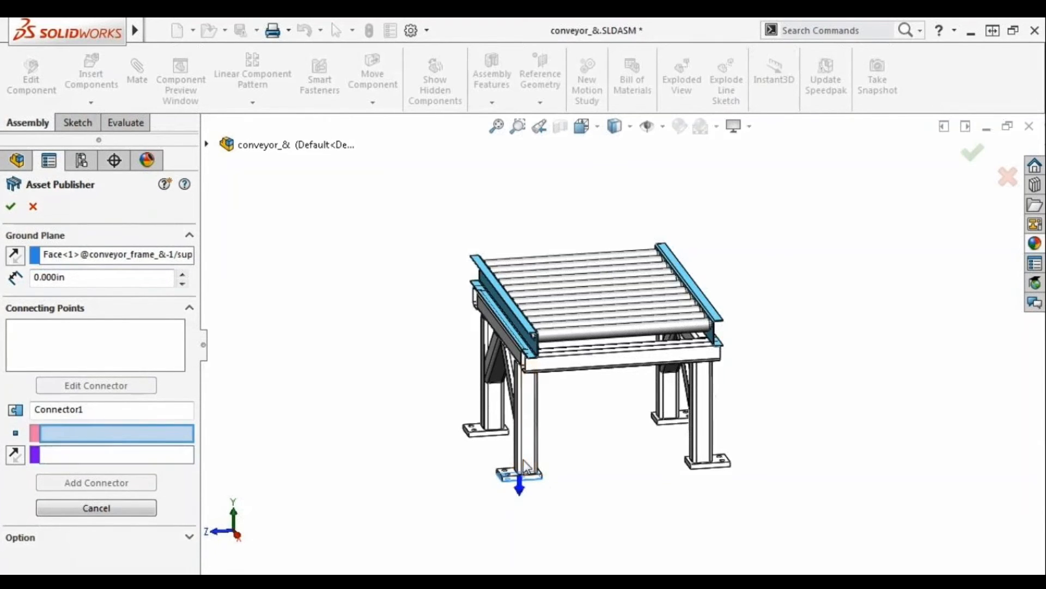
left_click(183, 276)
left_click(183, 275)
double_click(34, 277)
type("0")
key("Return")
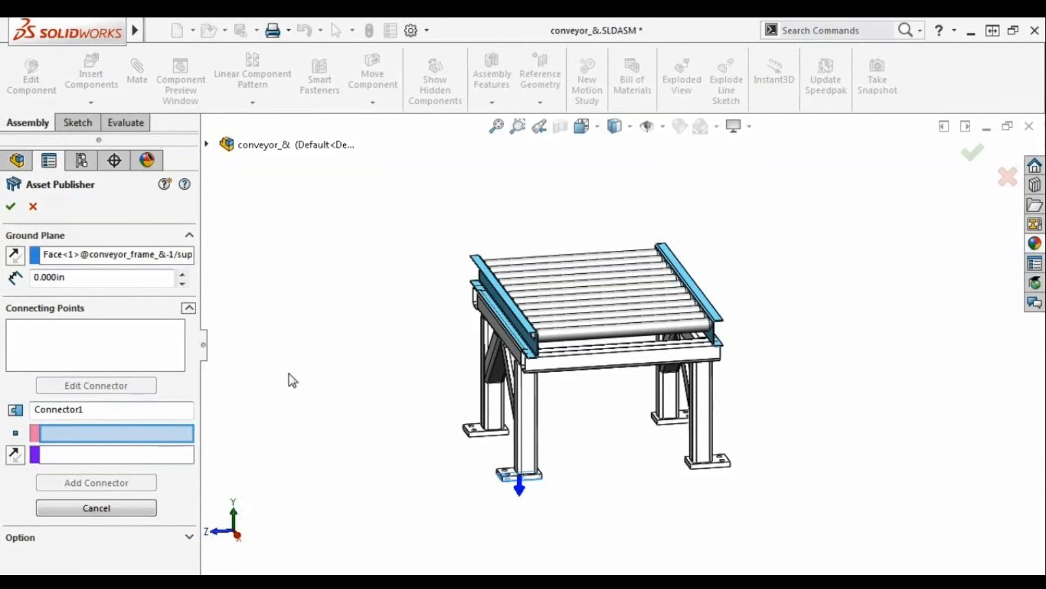
- Add Connector1 using the upper flange's corner vertex and the end face of the blue roller rail
left_click(517, 126)
left_click_drag(501, 297, 564, 378)
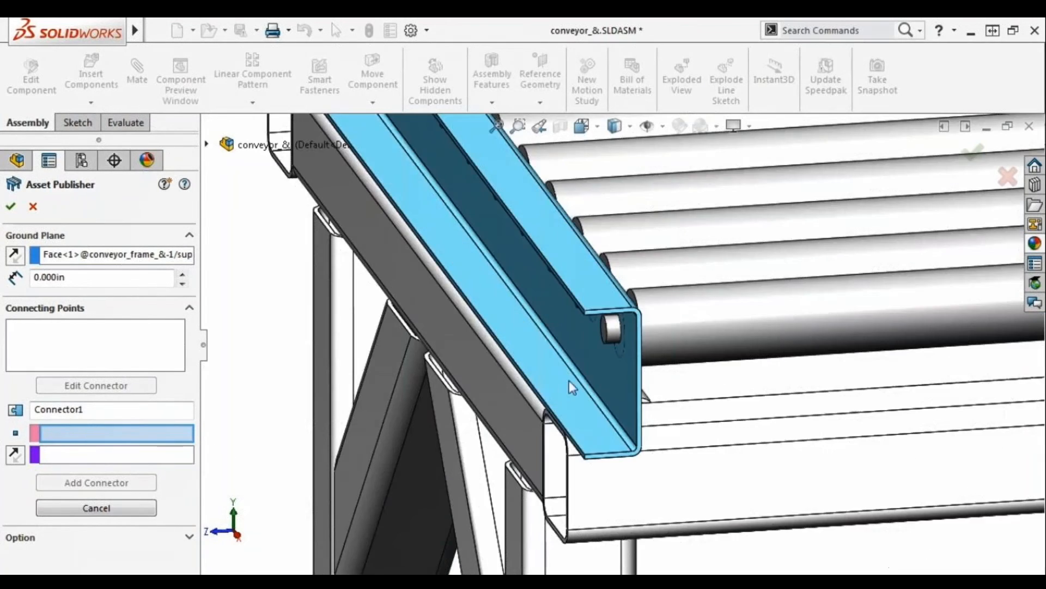
left_click(583, 311)
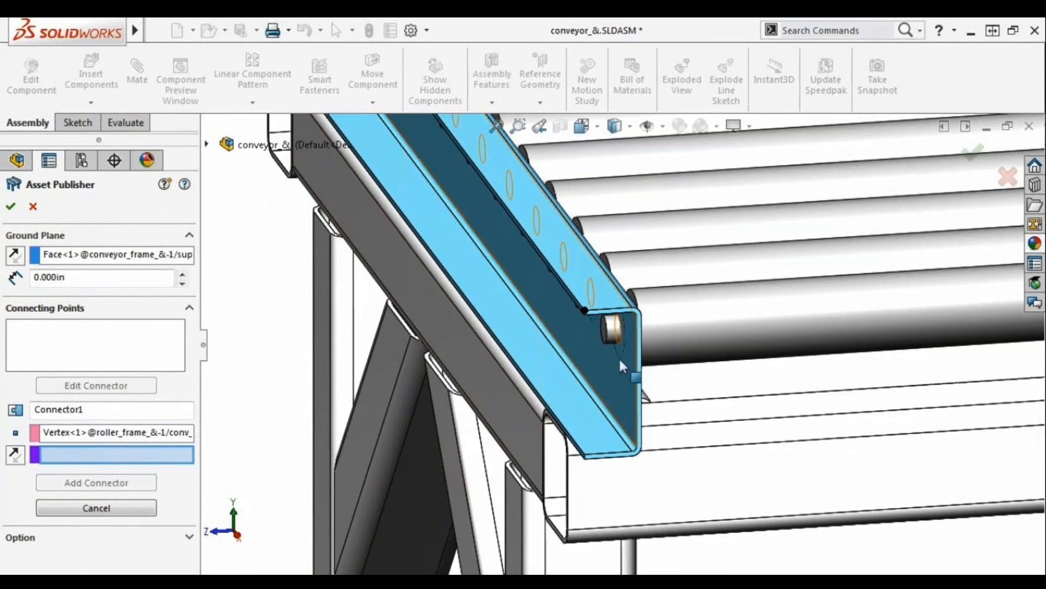
left_click(640, 348)
middle_click_drag(641, 353, 721, 334)
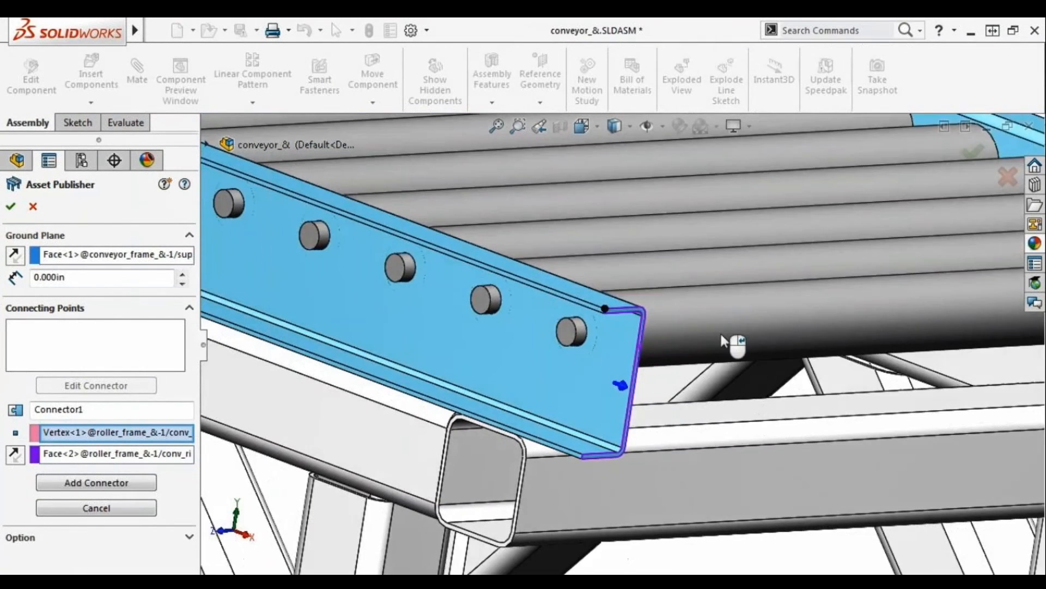
left_click(620, 387)
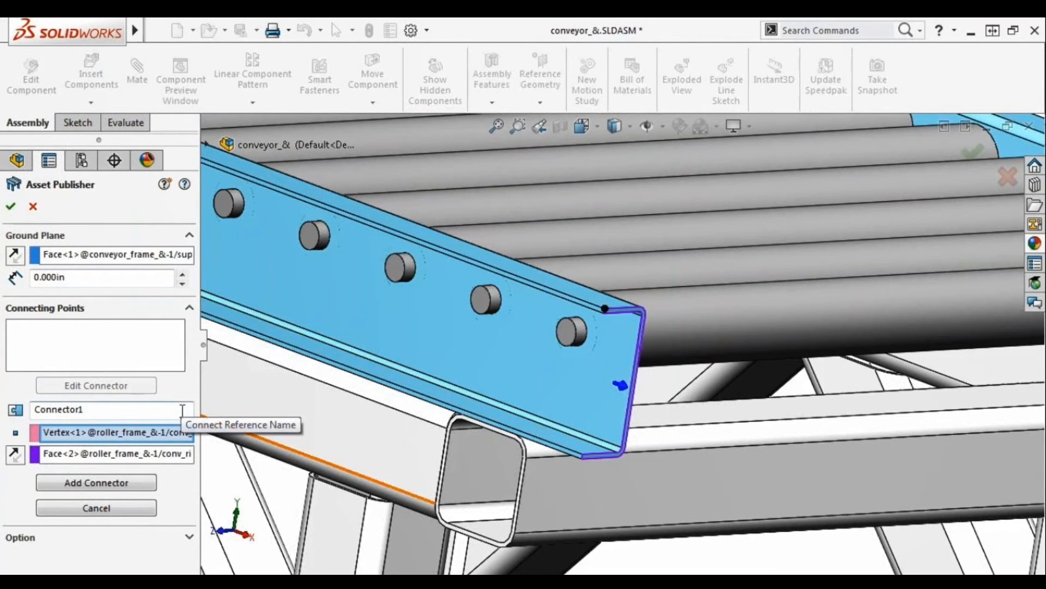
left_click(153, 485)
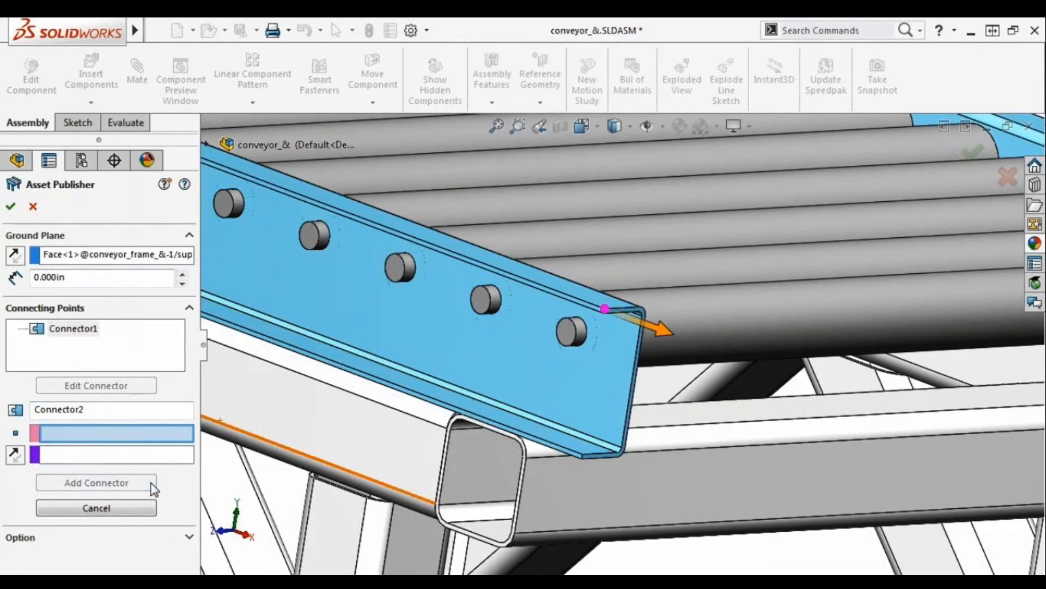
- Open Connector1 for editing to review its vertex and face references, and close it without changing them
left_click(94, 329)
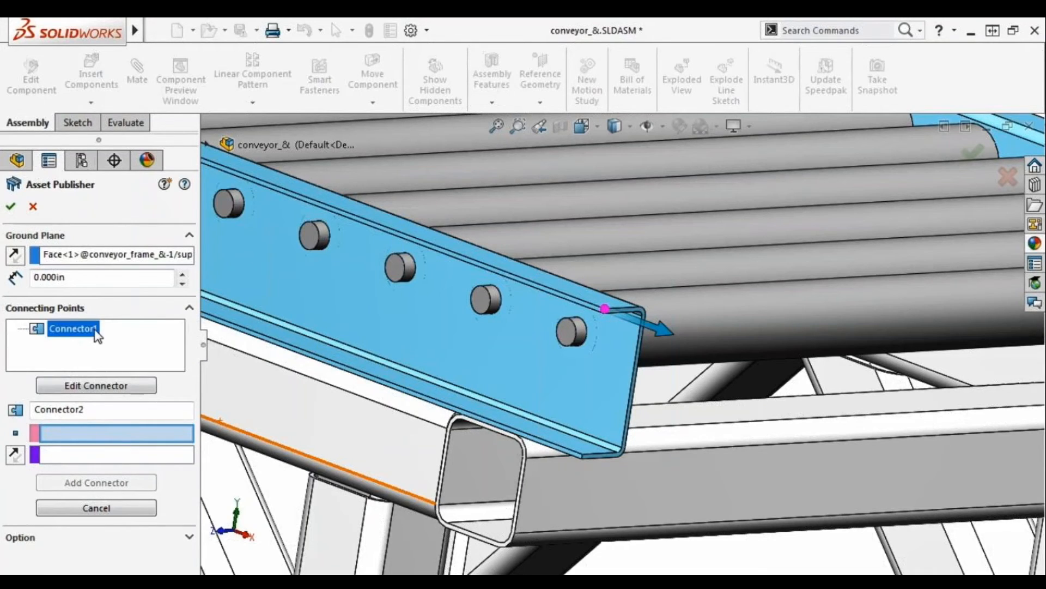
left_click(130, 384)
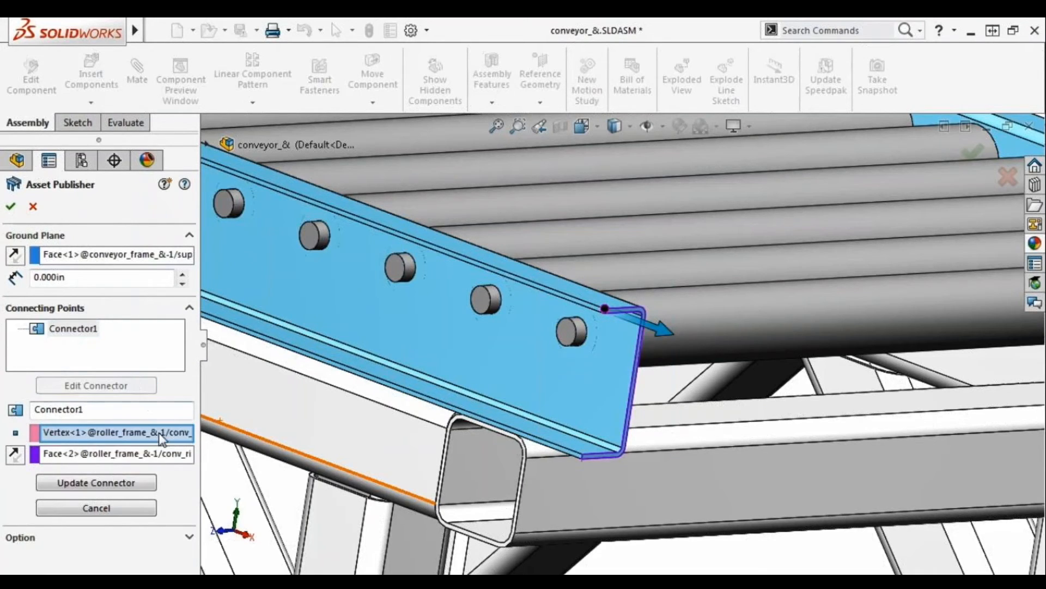
left_click(153, 490)
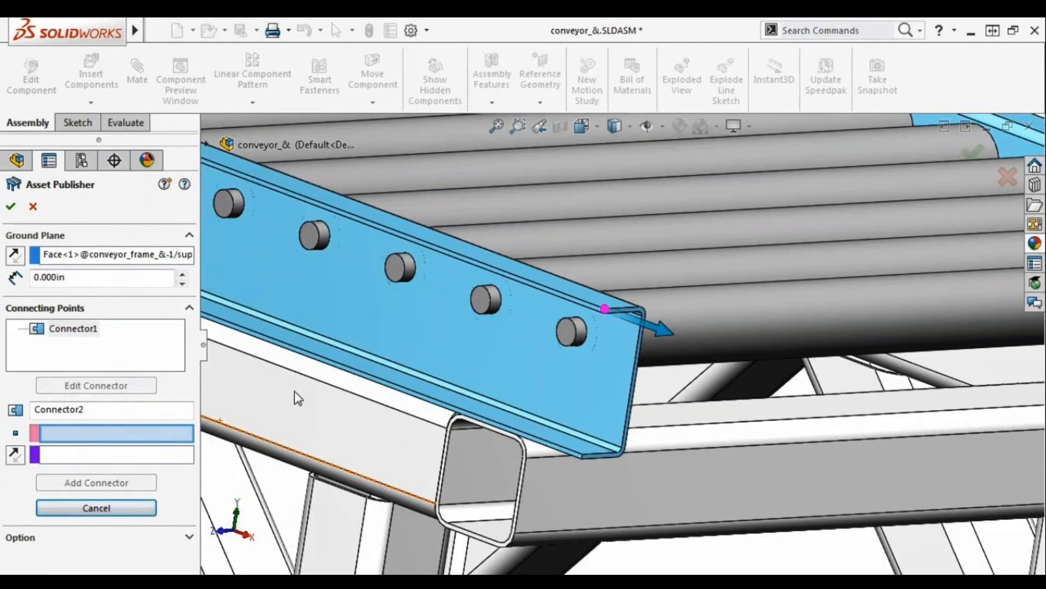
- Add Connector2 from the flange corner vertex and end face at the same rail's opposite end, and confirm the published asset
key("f")
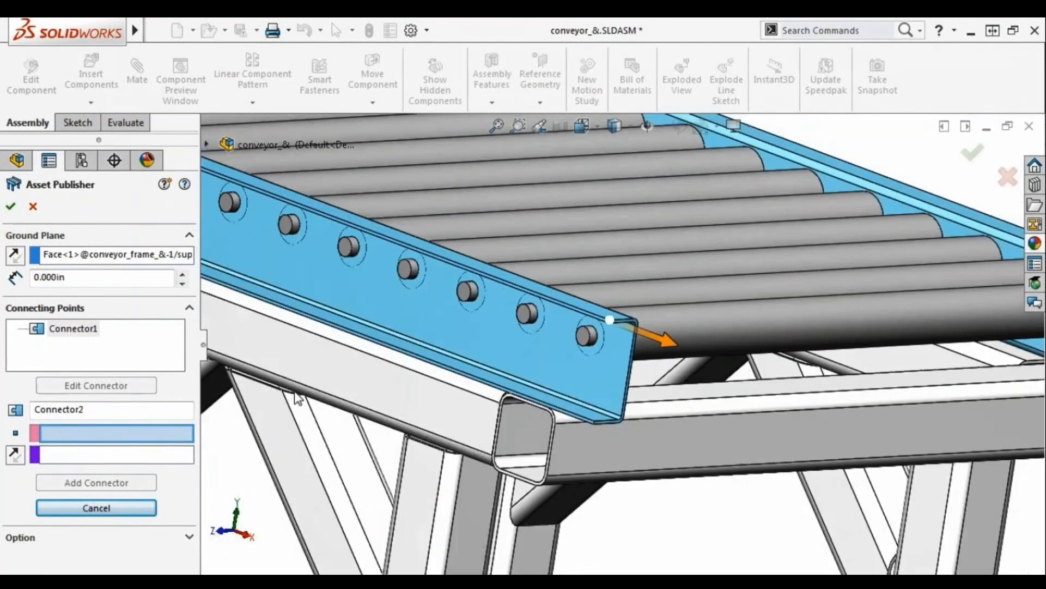
middle_click_drag(306, 388, 577, 417, "ctrl")
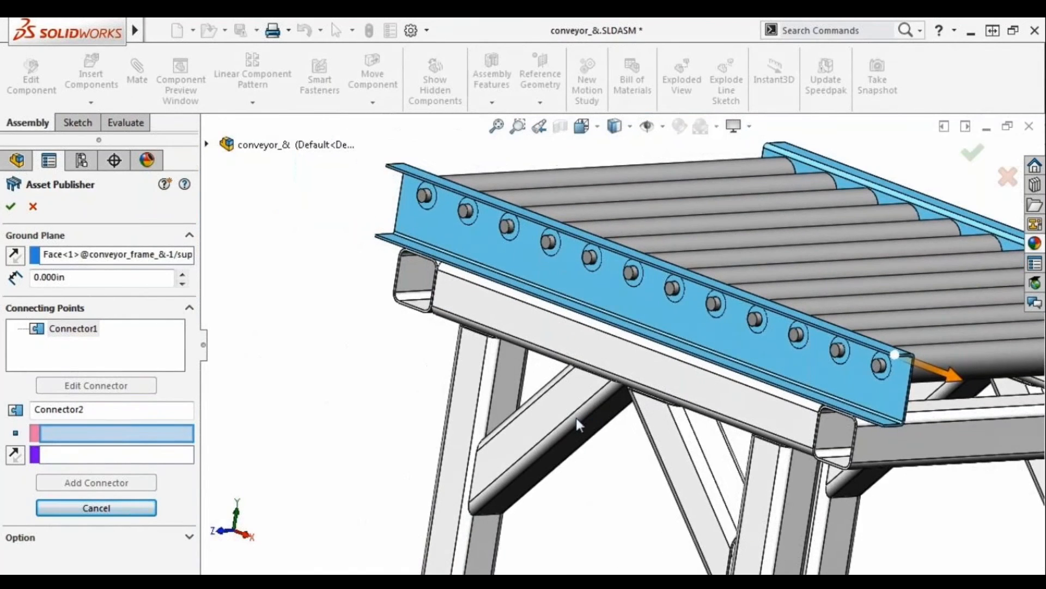
middle_click_drag(384, 226, 600, 295)
left_click(518, 126)
left_click_drag(430, 154, 410, 209)
key("Escape")
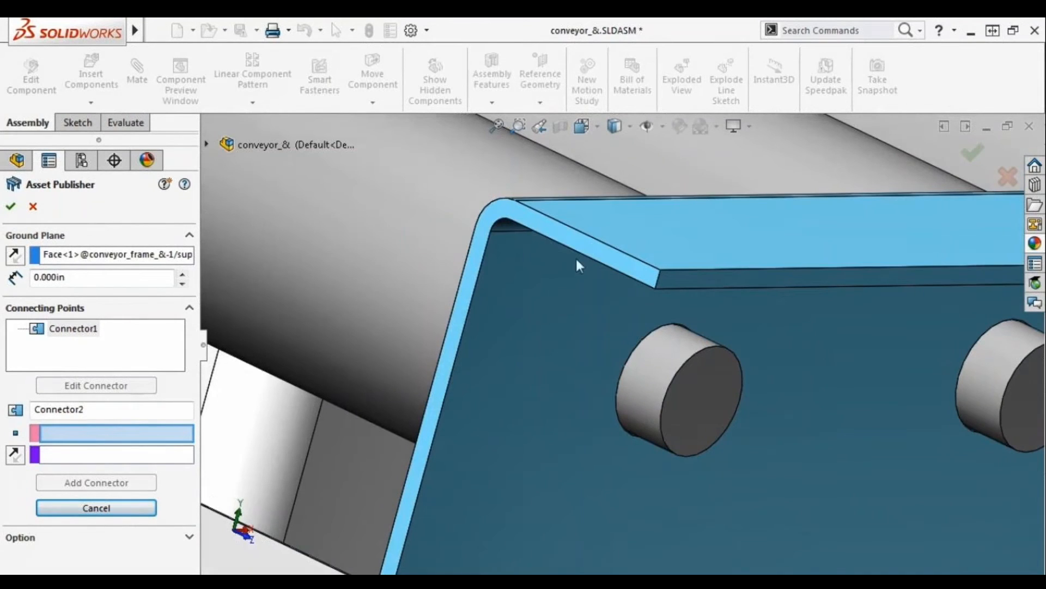
left_click(660, 269)
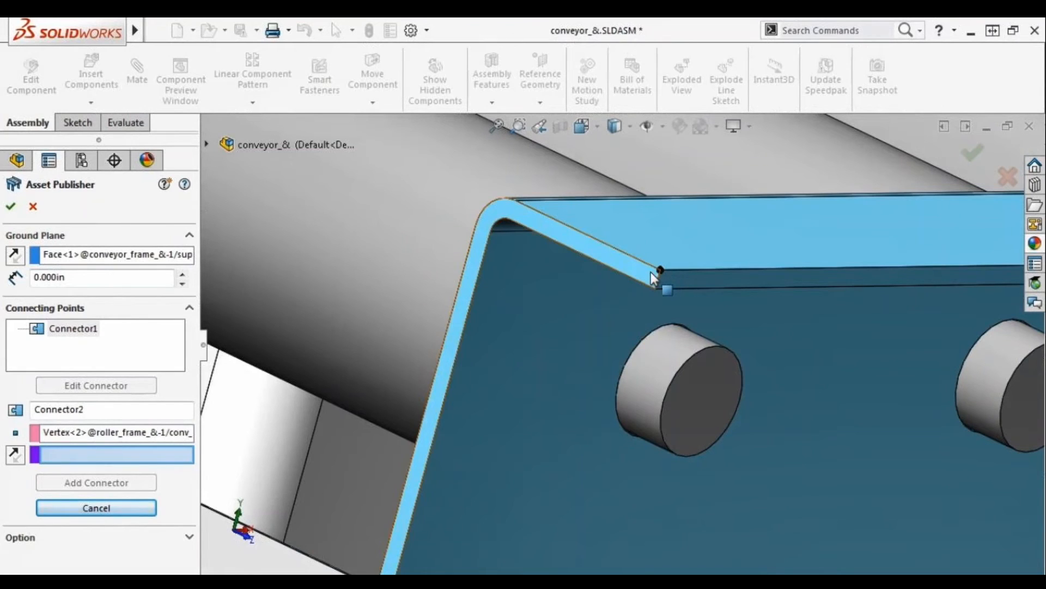
left_click(651, 273)
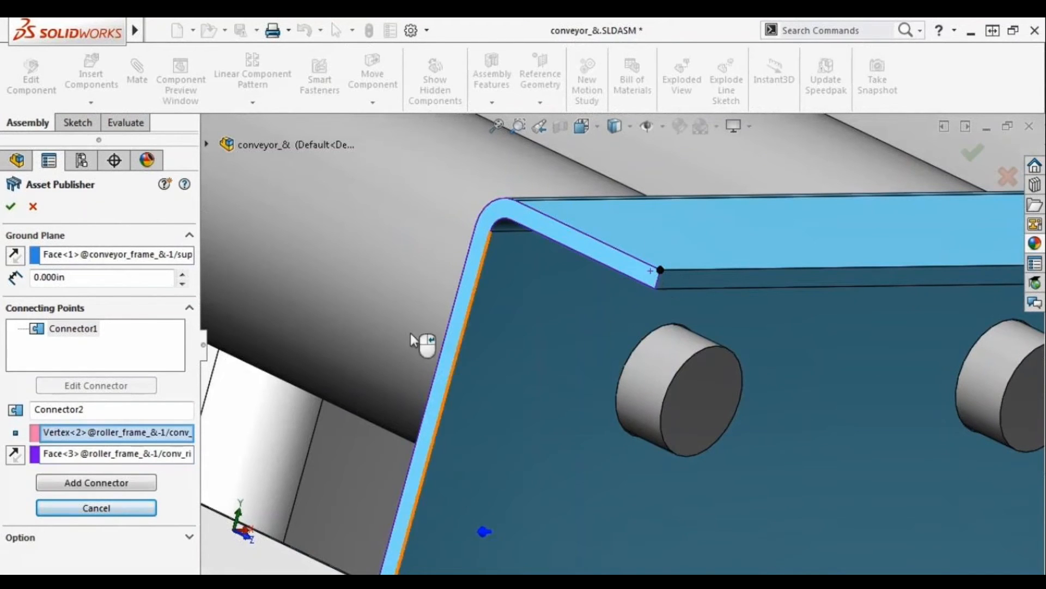
left_click(146, 483)
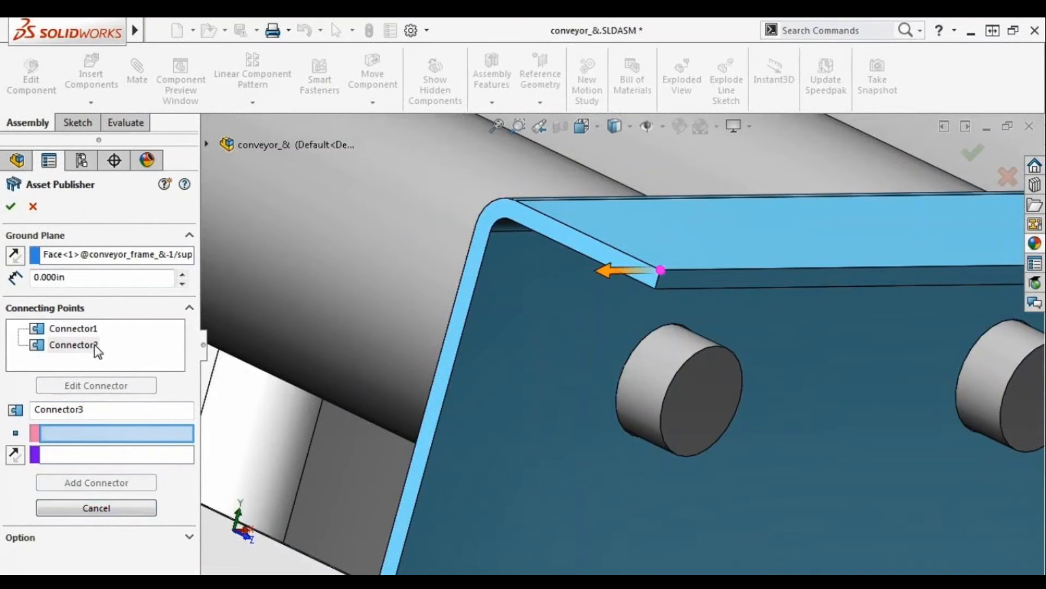
left_click(11, 207)
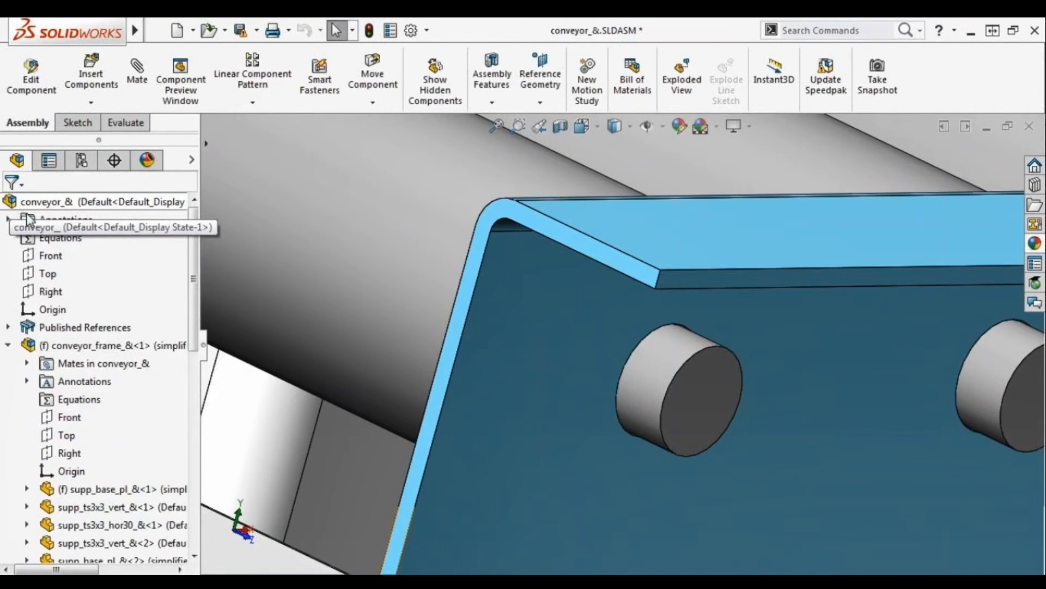
- Expand the conveyor's Published References and examine its Ground Plane and Connector1 entries
key("f")
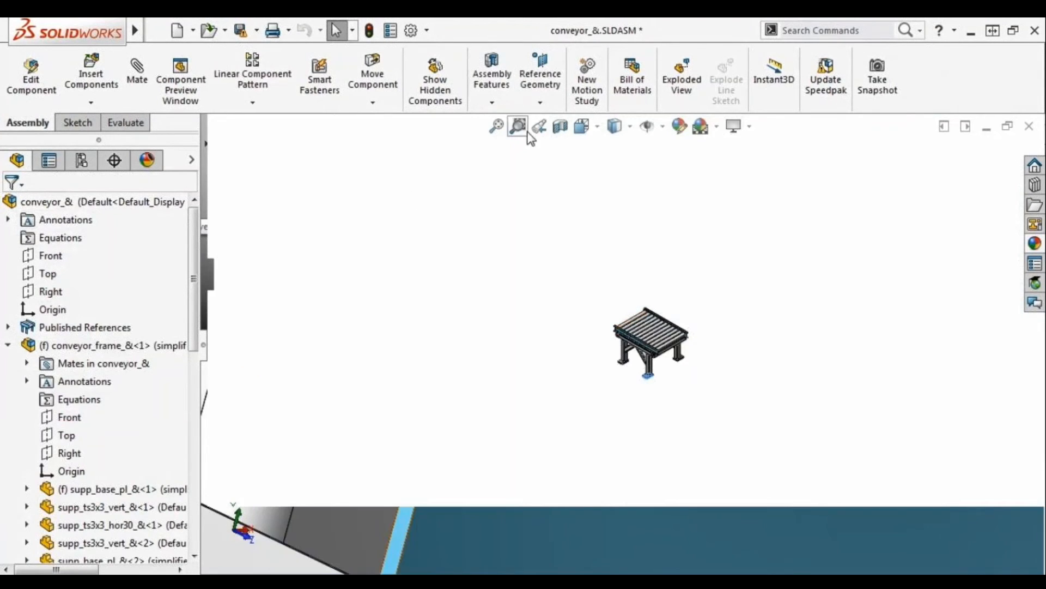
left_click(518, 127)
left_click_drag(580, 304, 719, 398)
key("Escape")
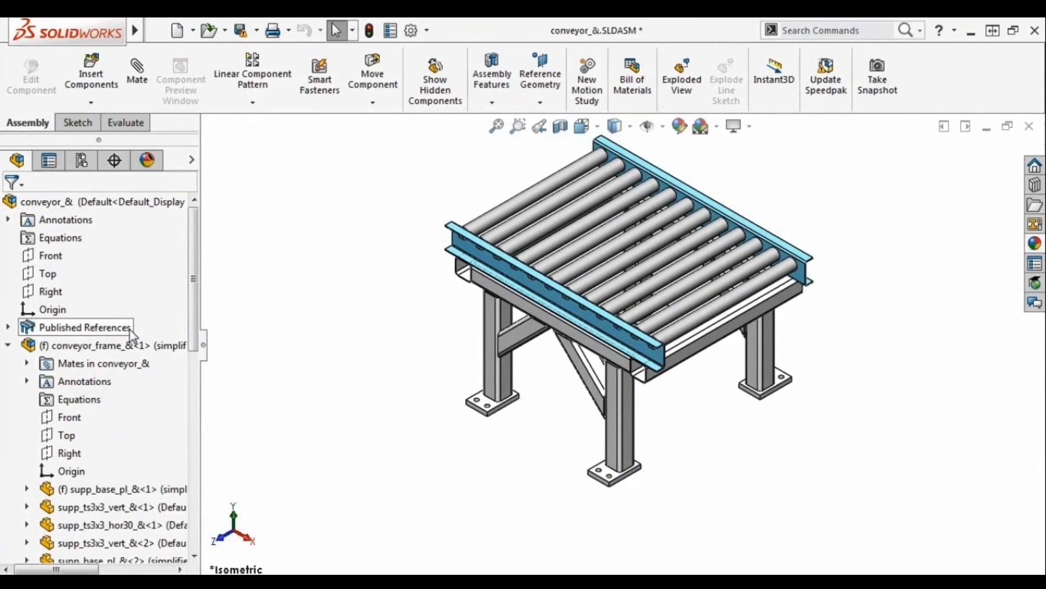
left_click(9, 327)
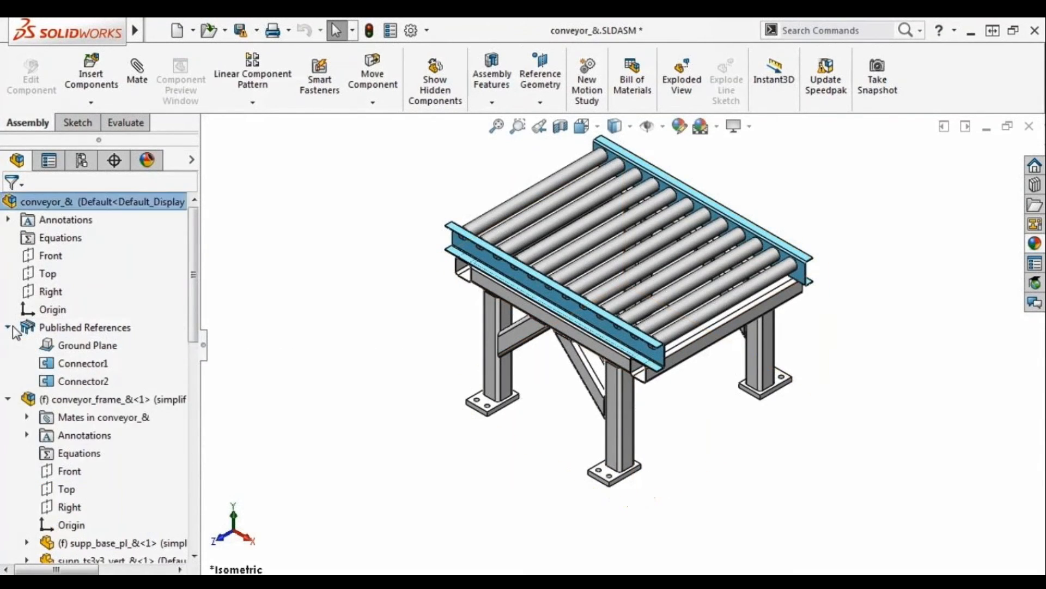
left_click(58, 352)
right_click(57, 351)
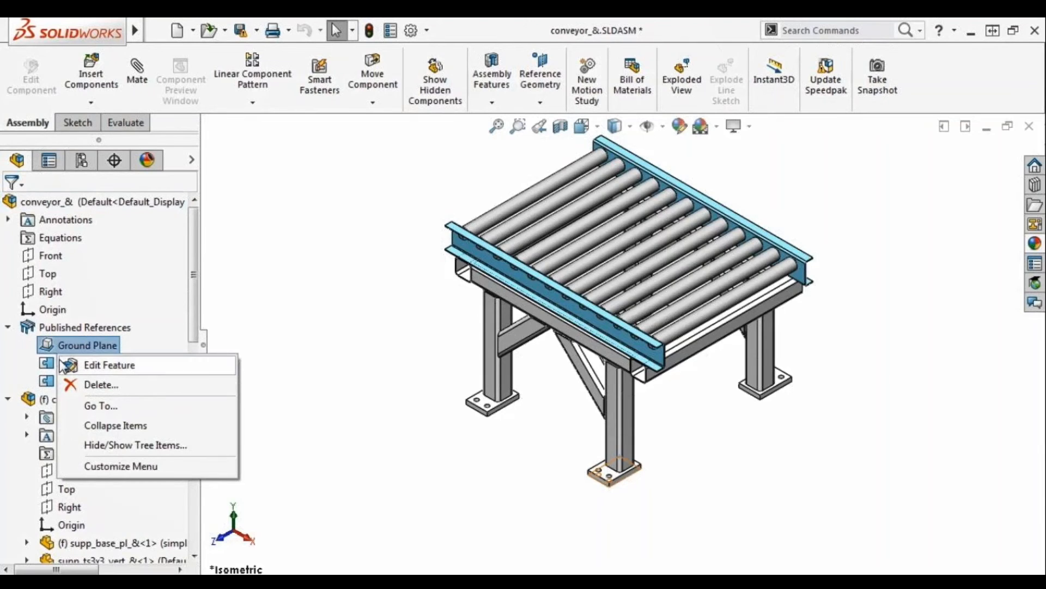
left_click(52, 363)
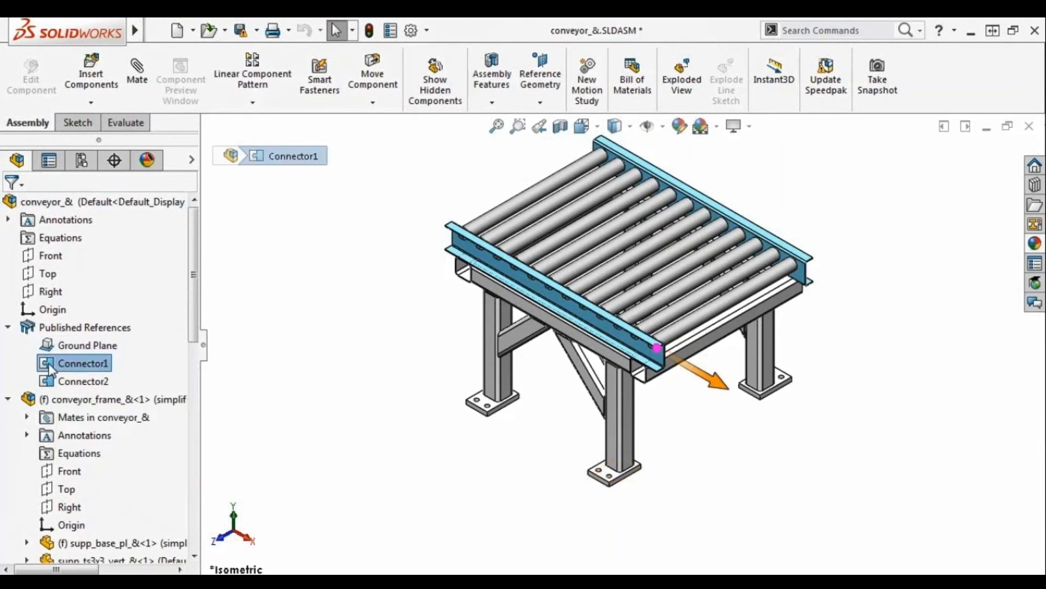
right_click(52, 362)
left_click(77, 329)
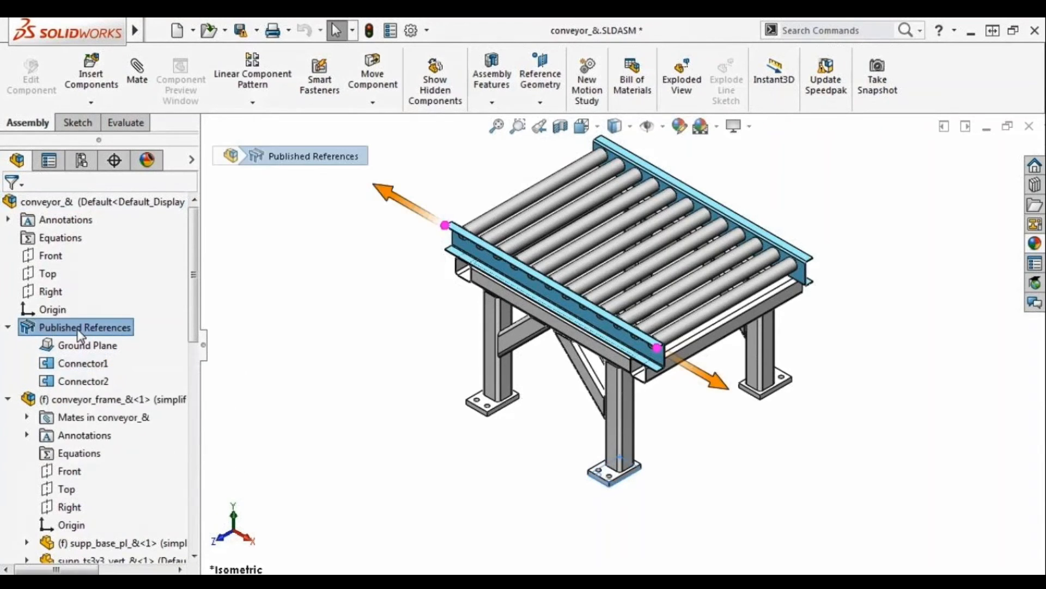
- Open the published references for editing to review the ground plane and connectors, and cancel without changes
right_click(77, 329)
left_click(89, 342)
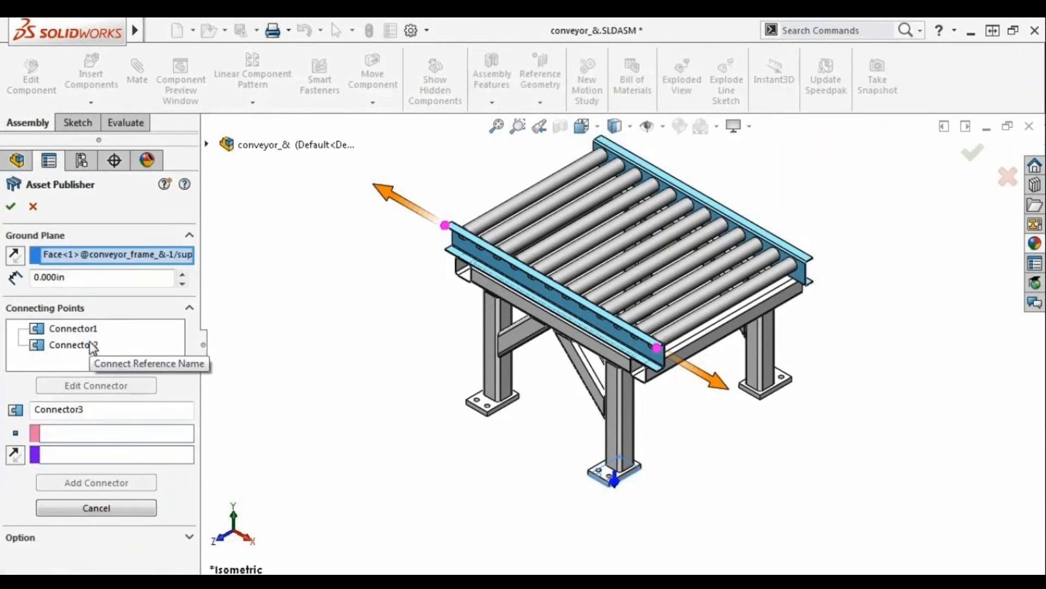
left_click(33, 207)
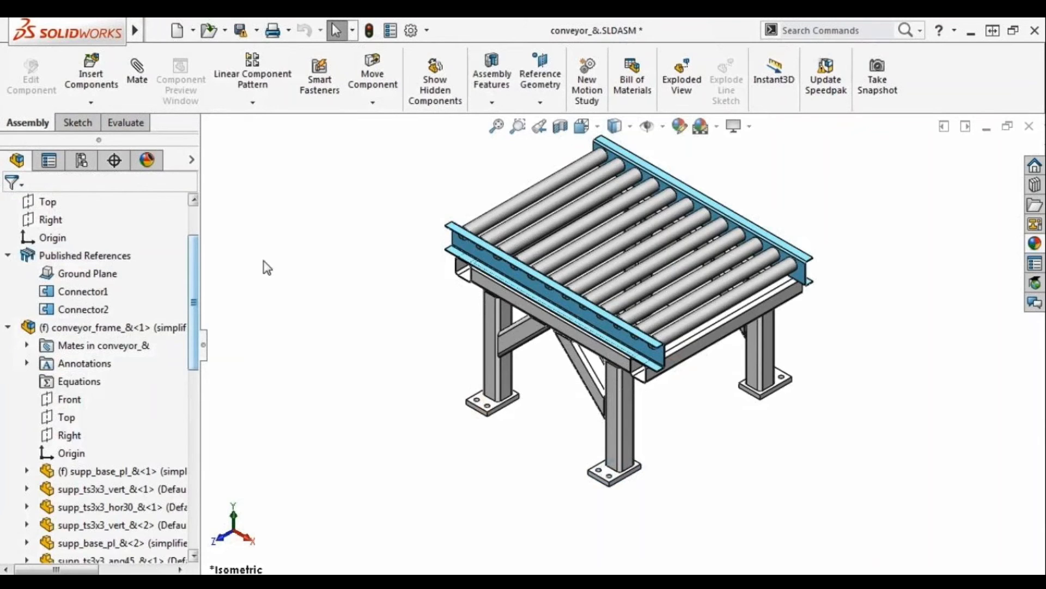
- Switch to the Magnetic Mates assembly and define a ground plane on the Floor part's top face, pointing upward
key("ctrl+Tab")
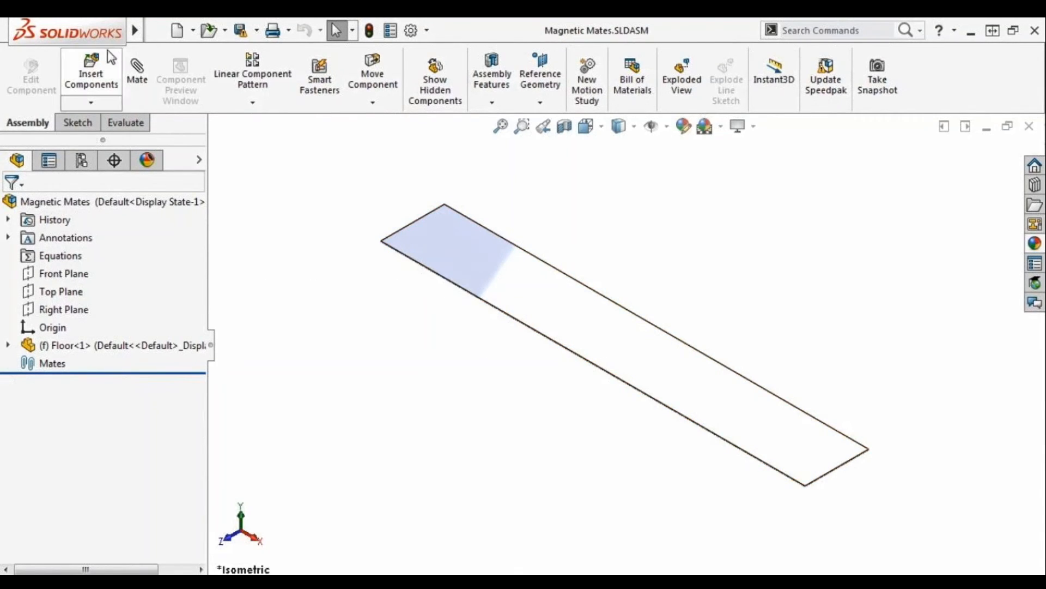
mouse_move(109, 33)
left_click(250, 31)
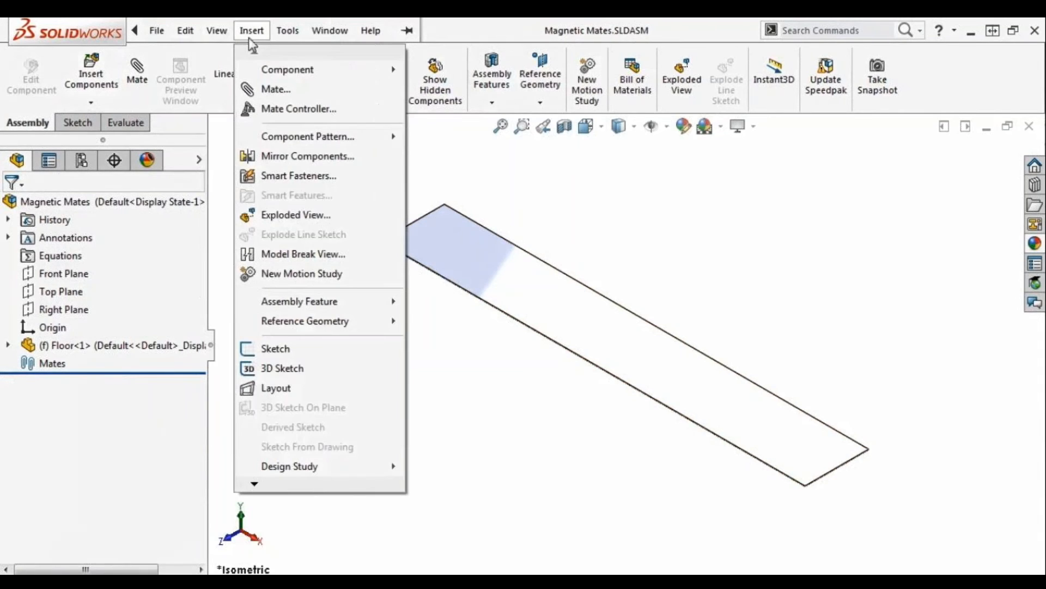
mouse_move(323, 327)
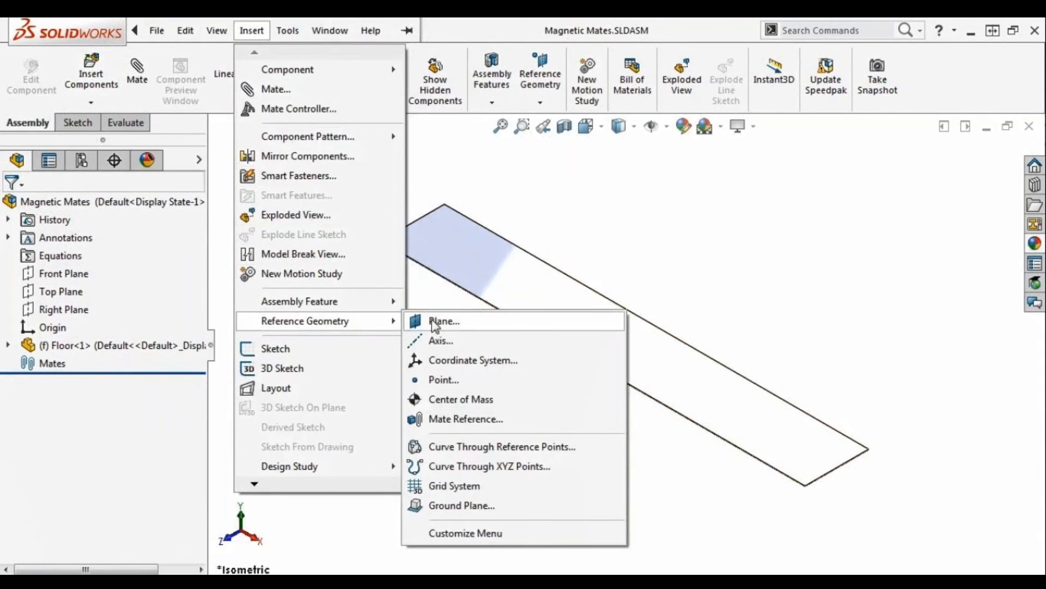
left_click(463, 505)
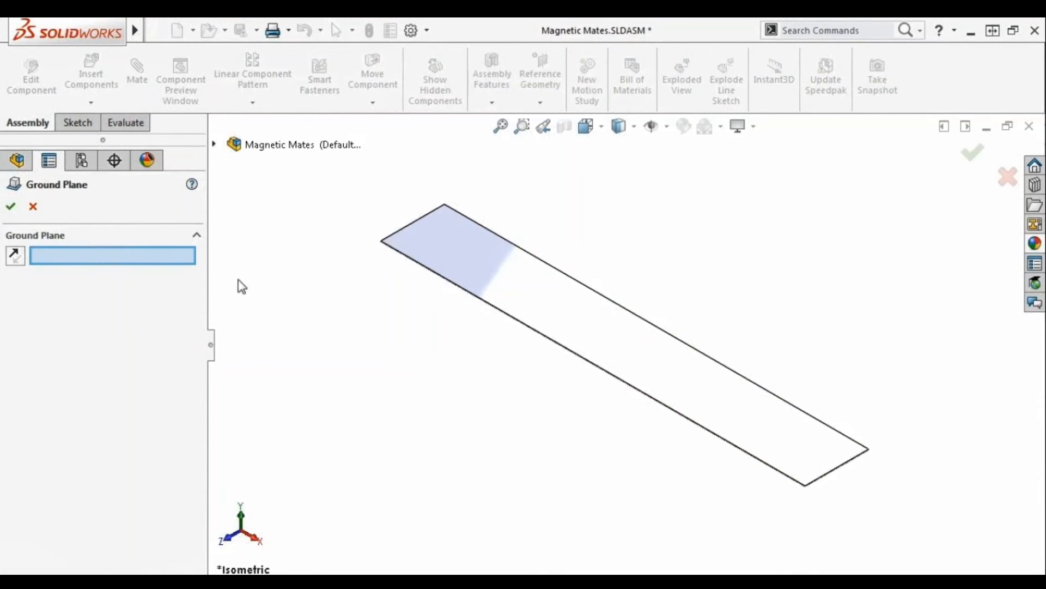
left_click(400, 244)
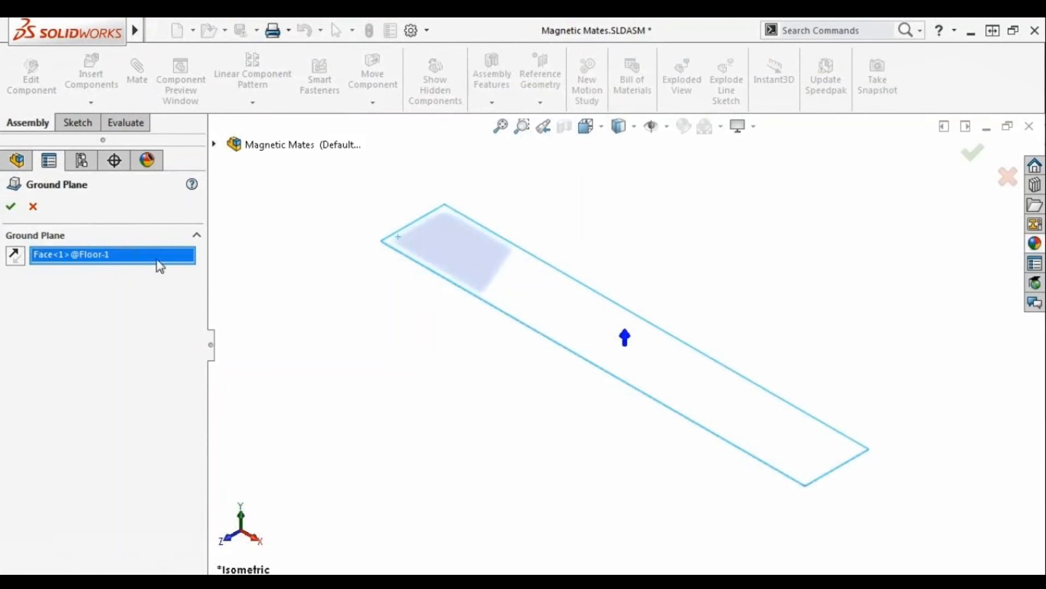
left_click(19, 255)
left_click(21, 256)
left_click(11, 206)
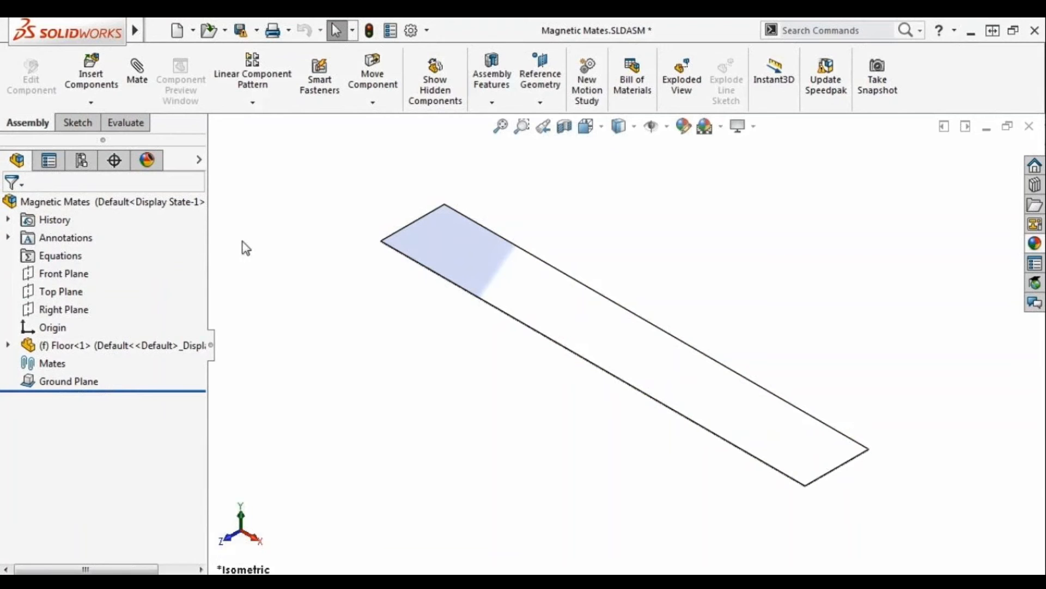
- Tile the two open assembly windows vertically and collapse the conveyor assembly's feature tree
mouse_move(122, 34)
left_click(266, 31)
mouse_move(329, 30)
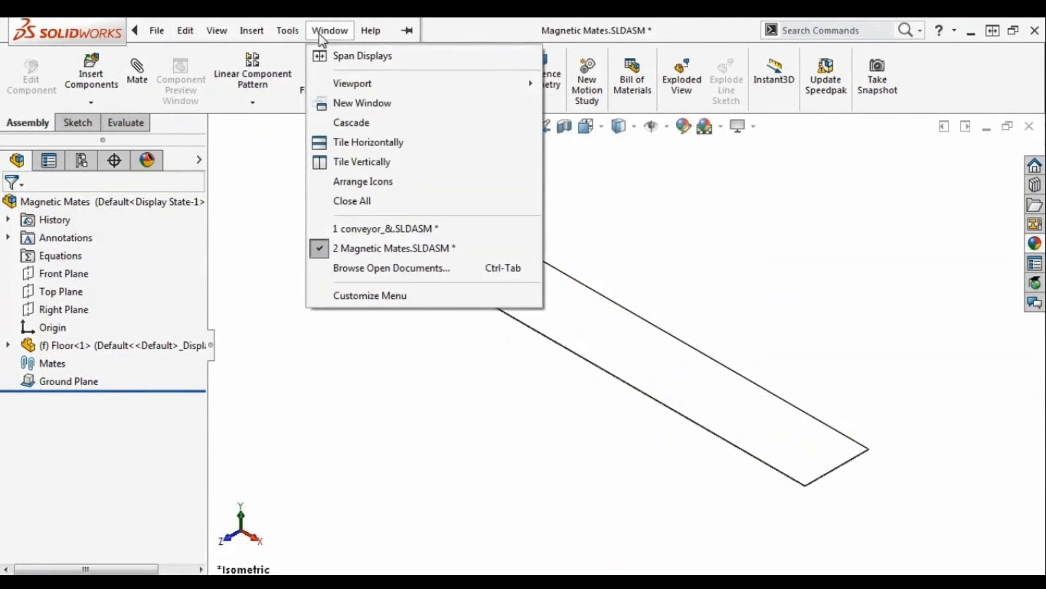
left_click(327, 161)
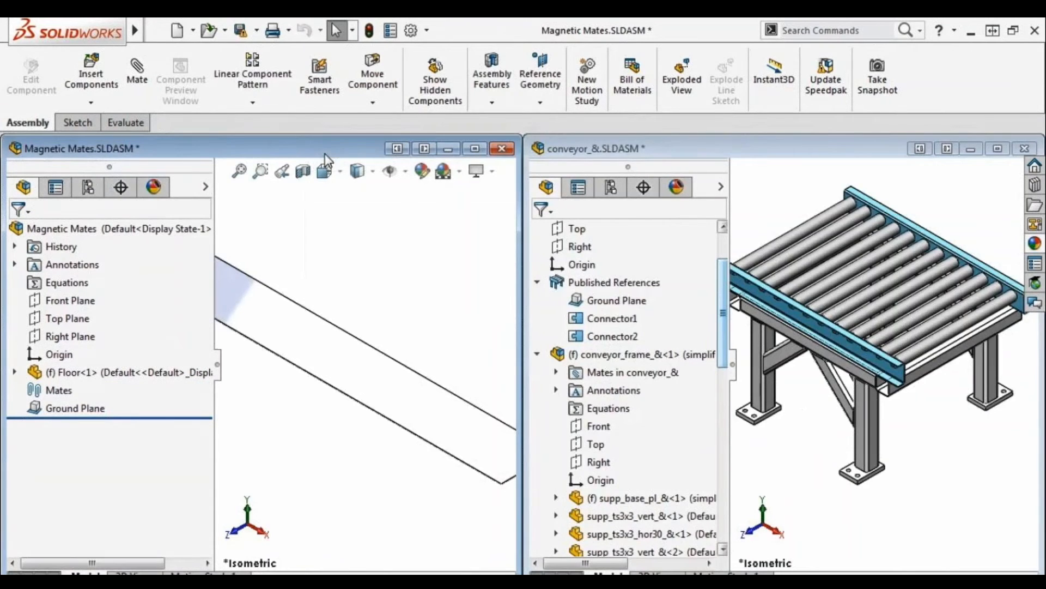
left_click(626, 240)
right_click(624, 236)
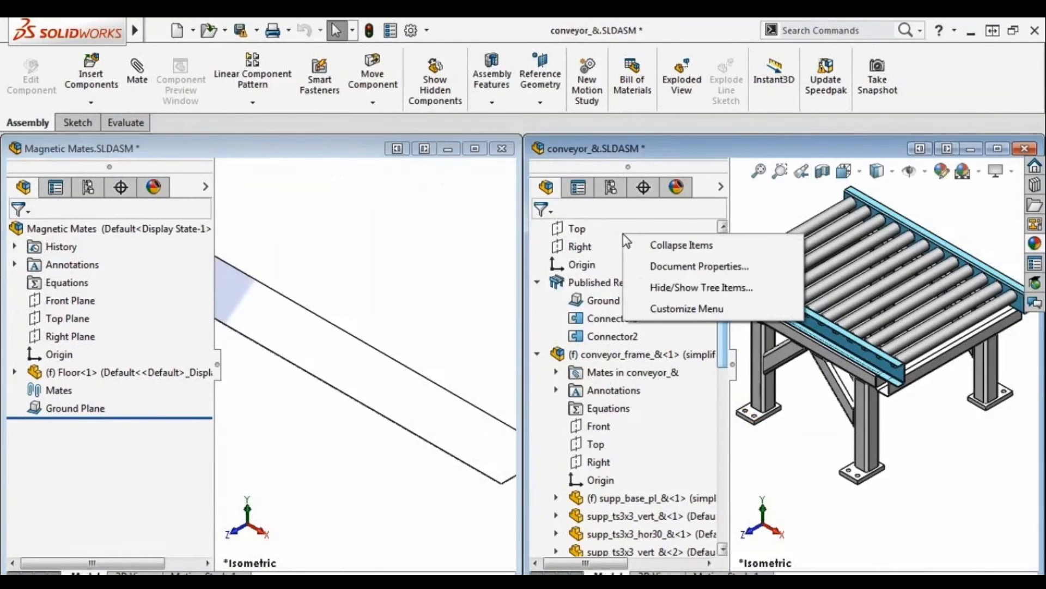
left_click(683, 243)
- Insert the conveyor assembly onto the Magnetic Mates floor from its own window, and maximize the Magnetic Mates window
left_click_drag(598, 233, 362, 232)
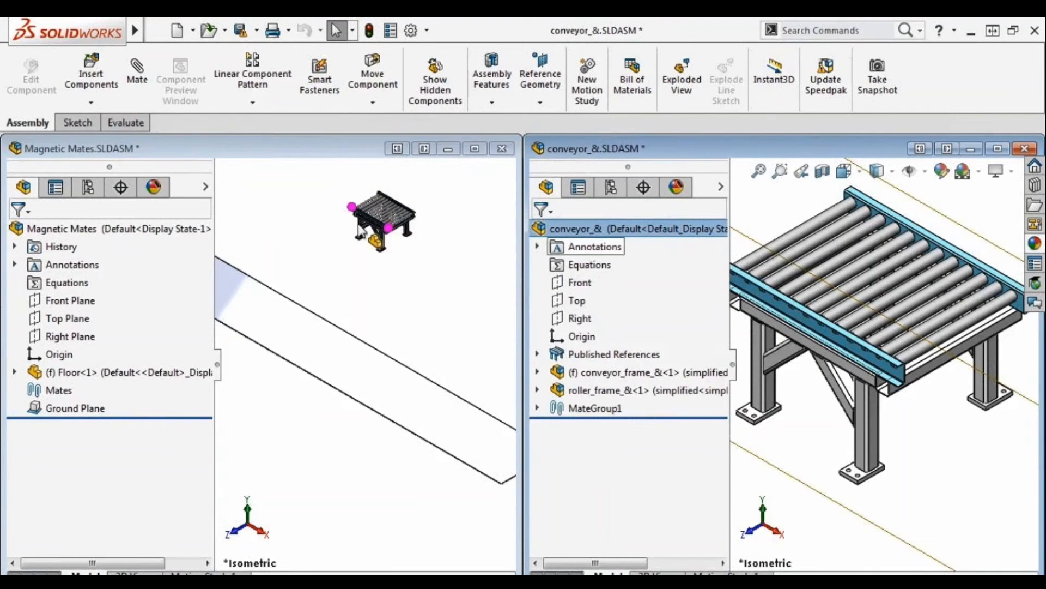
left_click_drag(361, 232, 302, 322)
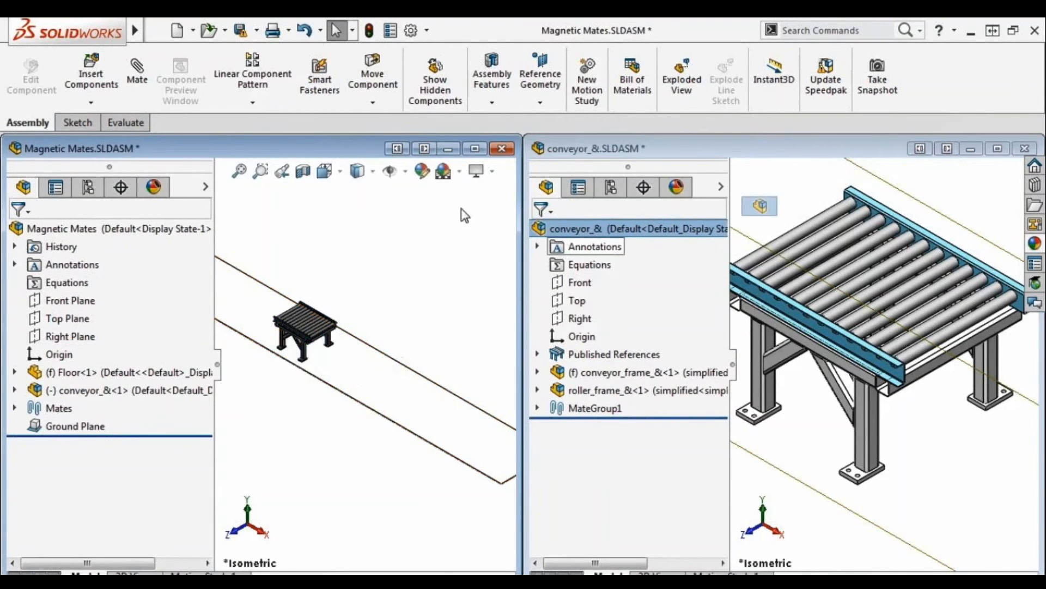
left_click(475, 148)
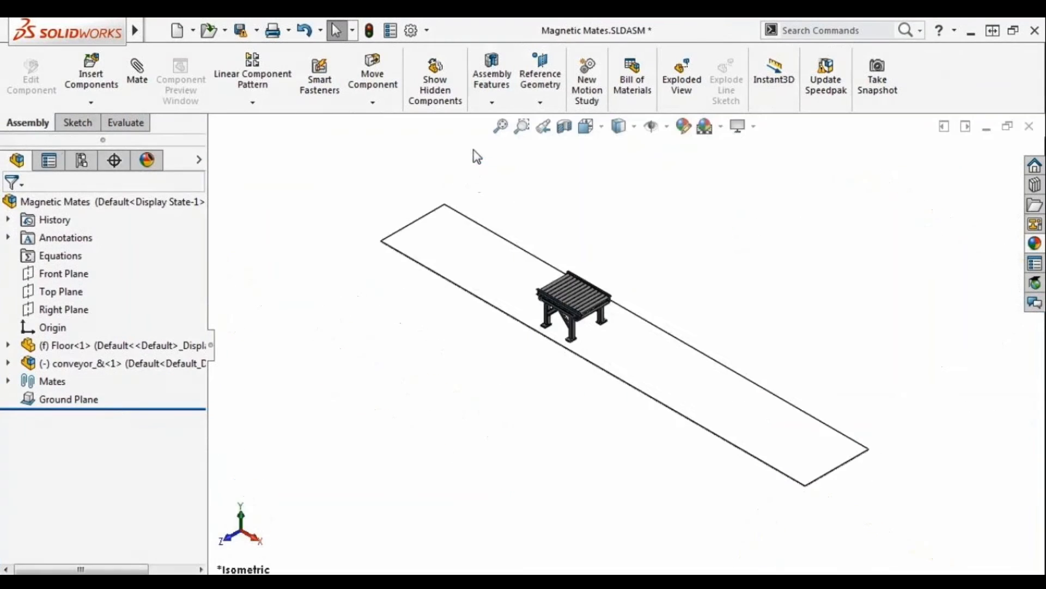
- Examine the placed conveyor up close and the Coincident1 mate between it and the Floor part
left_click(522, 126)
left_click_drag(525, 262, 675, 365)
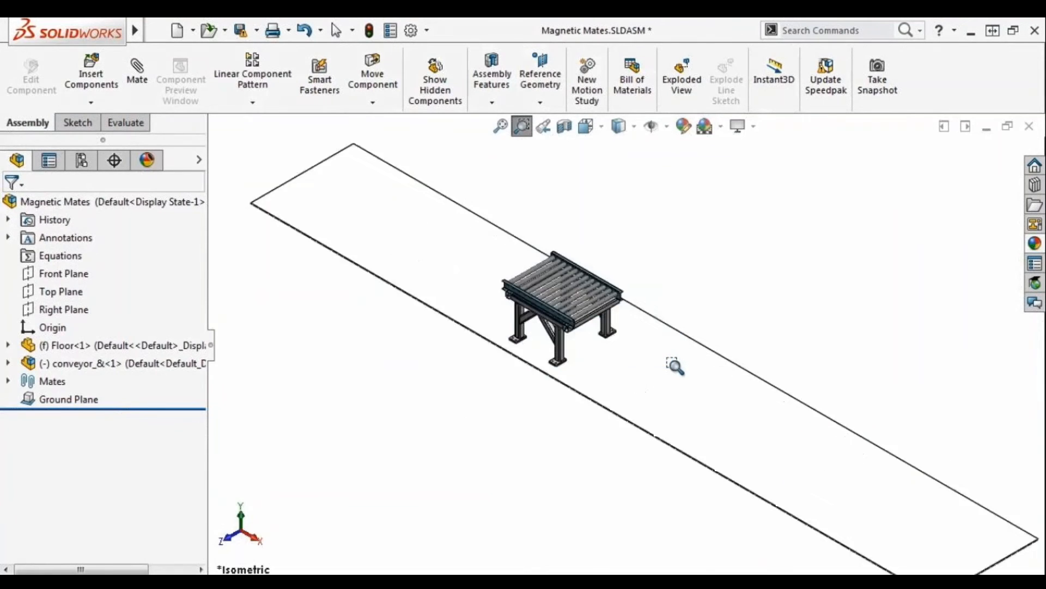
key("Escape")
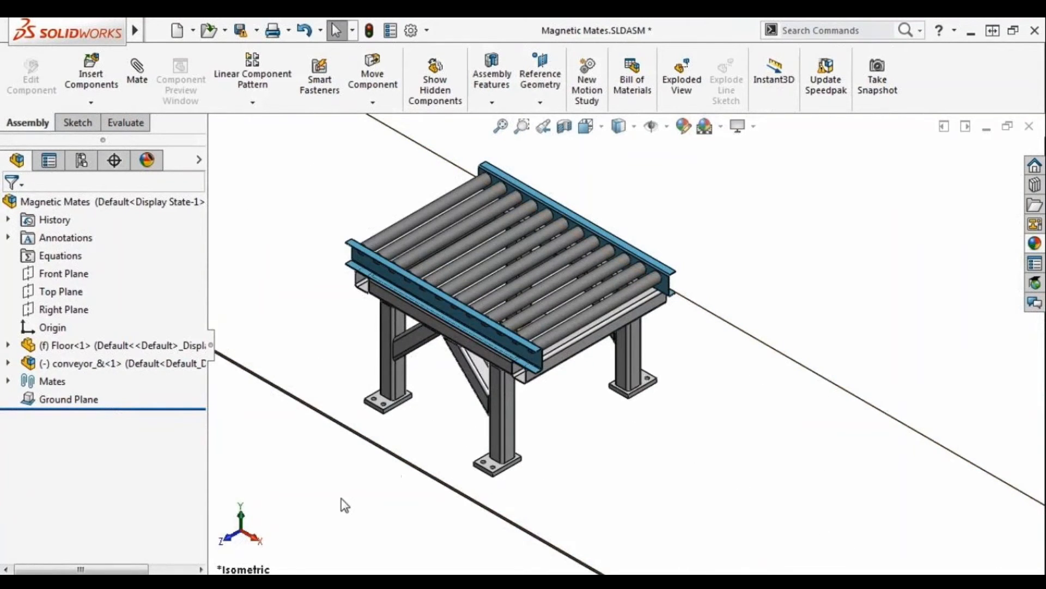
left_click(8, 381)
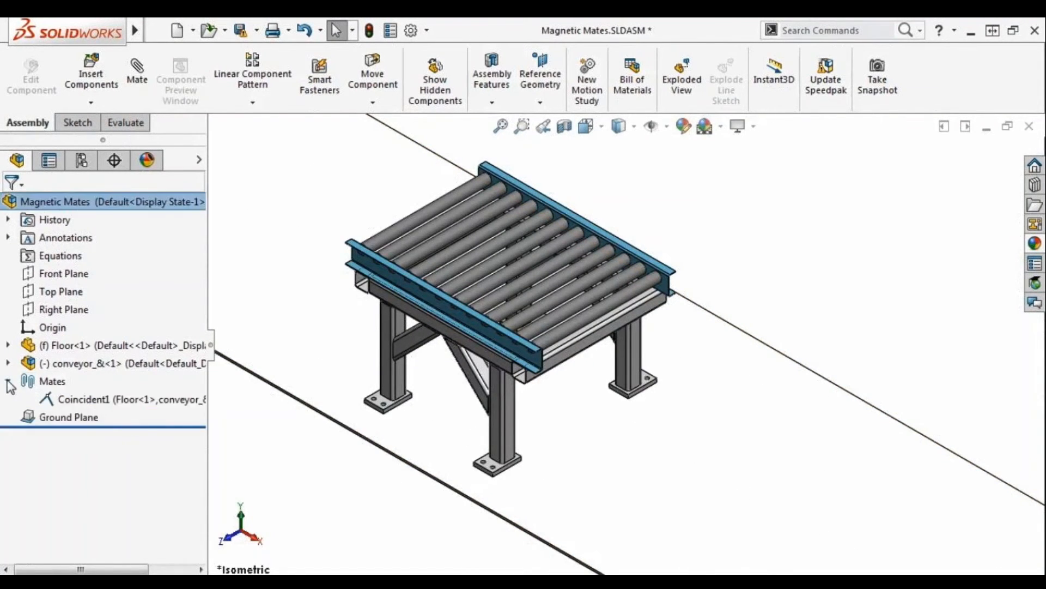
mouse_move(109, 400)
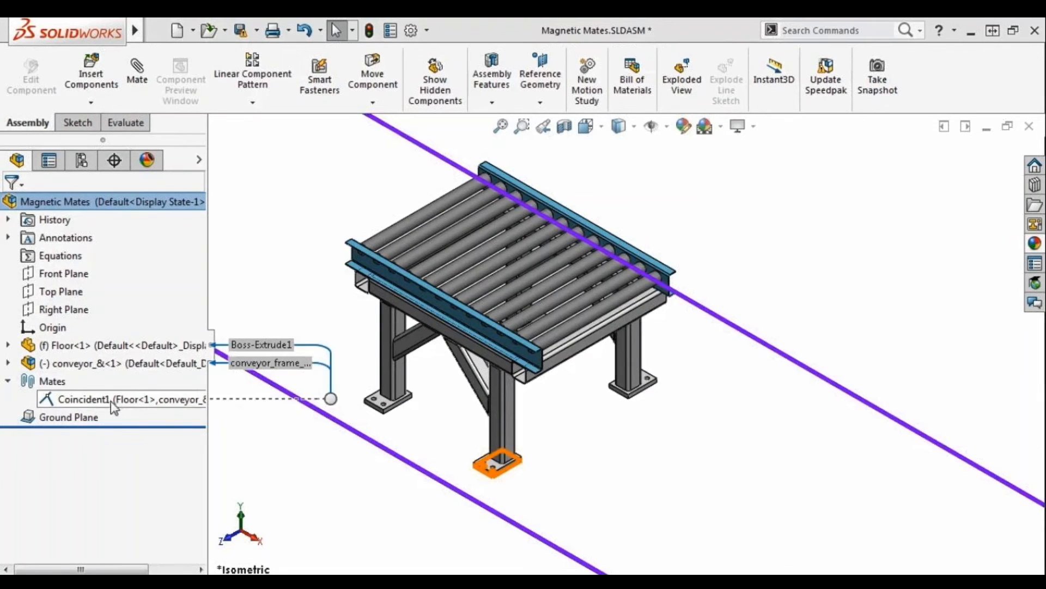
- Copy the conveyor into the assembly and snap the copy's connector to the upper-left end of the first conveyor
scroll(250, 460, "up", 1)
middle_click_drag(251, 459, 308, 495, "ctrl")
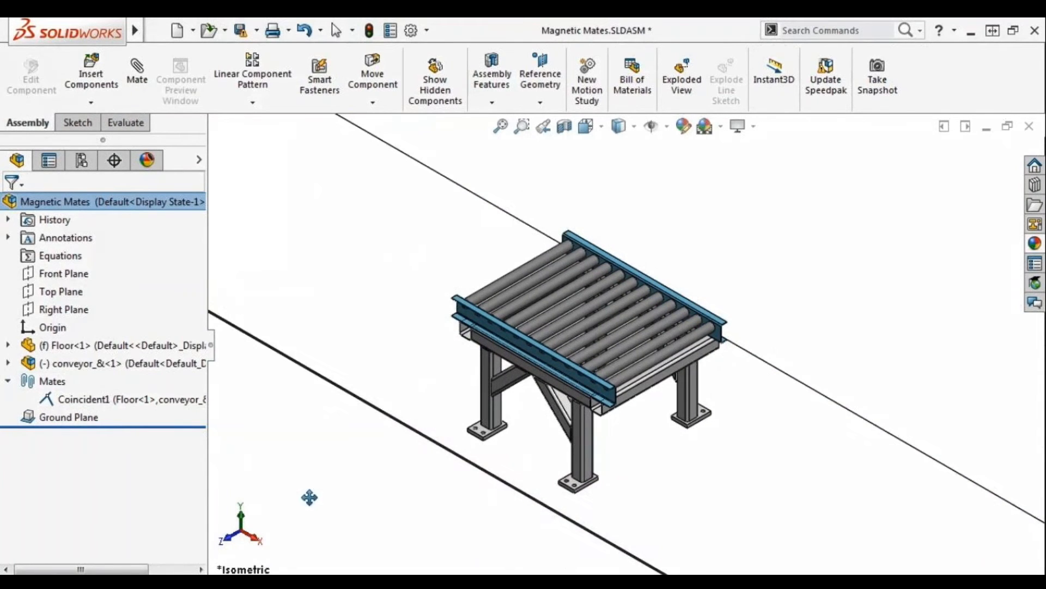
left_click_drag(116, 369, 304, 260, "ctrl")
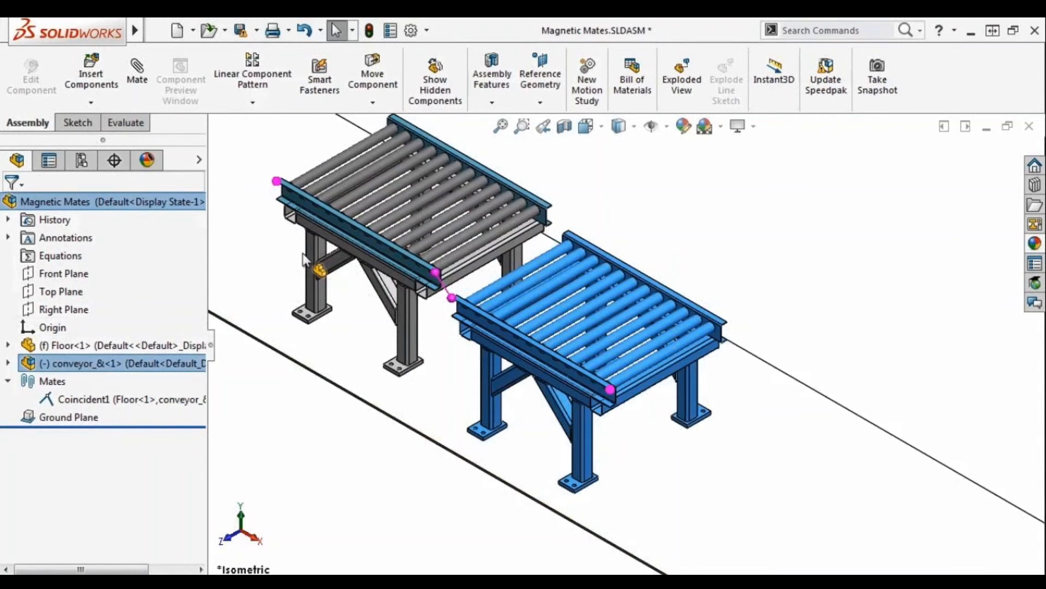
left_click_drag(304, 260, 303, 257, "ctrl")
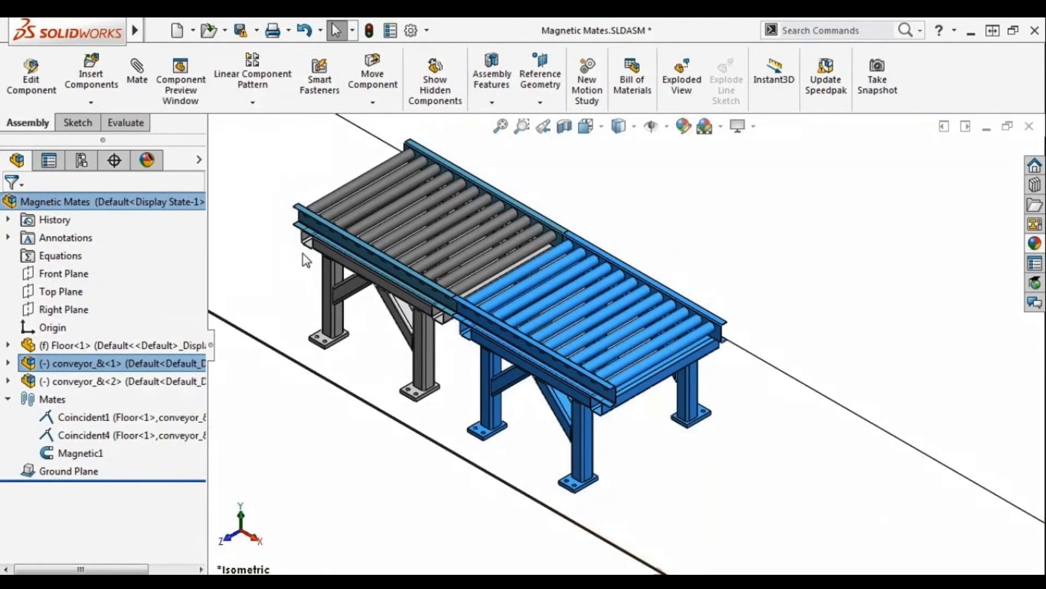
key("Escape")
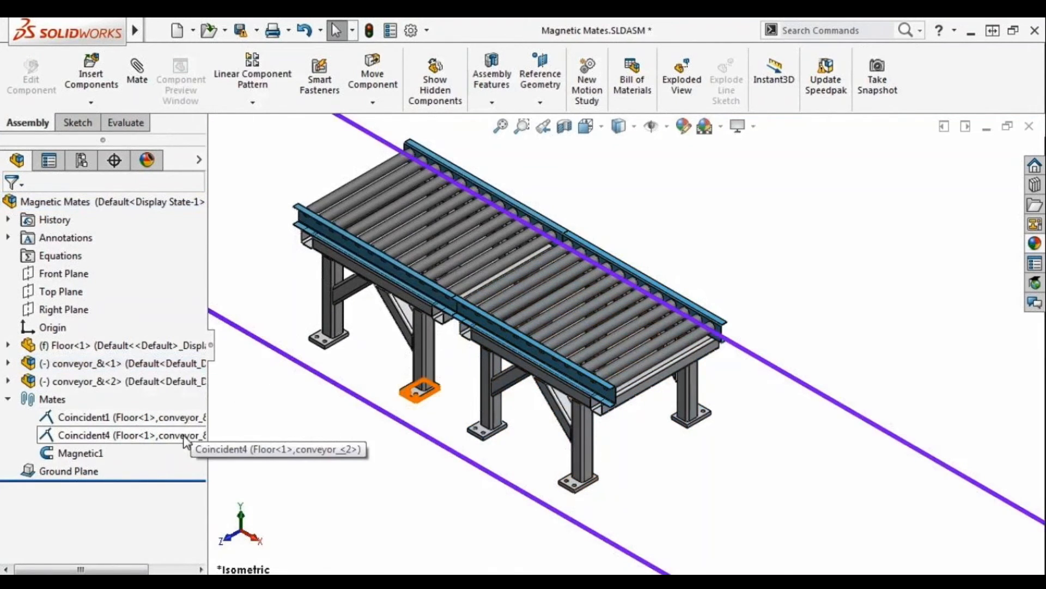
- Examine the Coincident4 and Magnetic1 mates and test moving the two connected conveyors
mouse_move(186, 441)
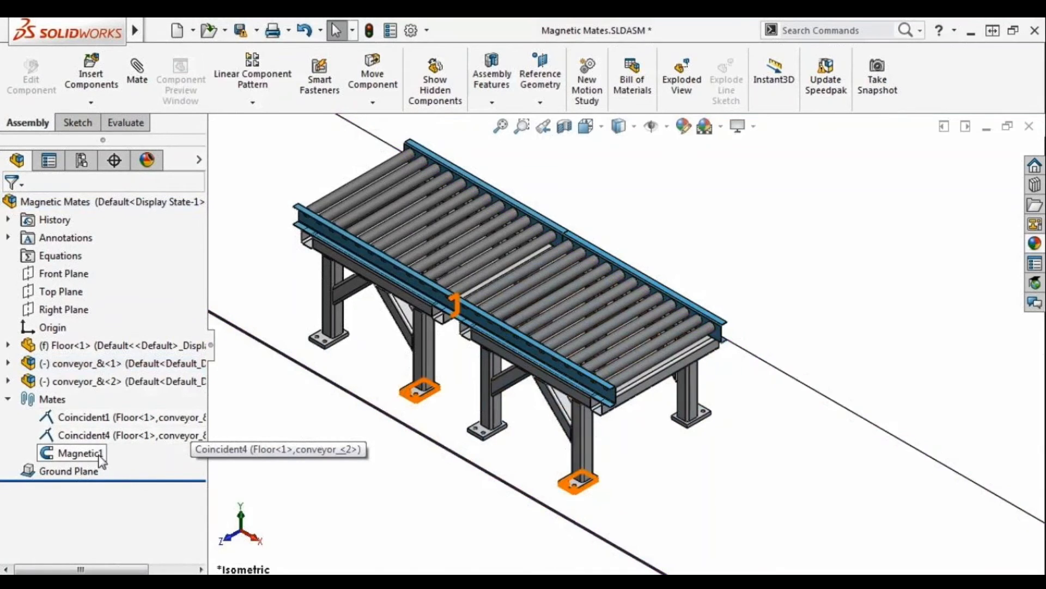
mouse_move(100, 458)
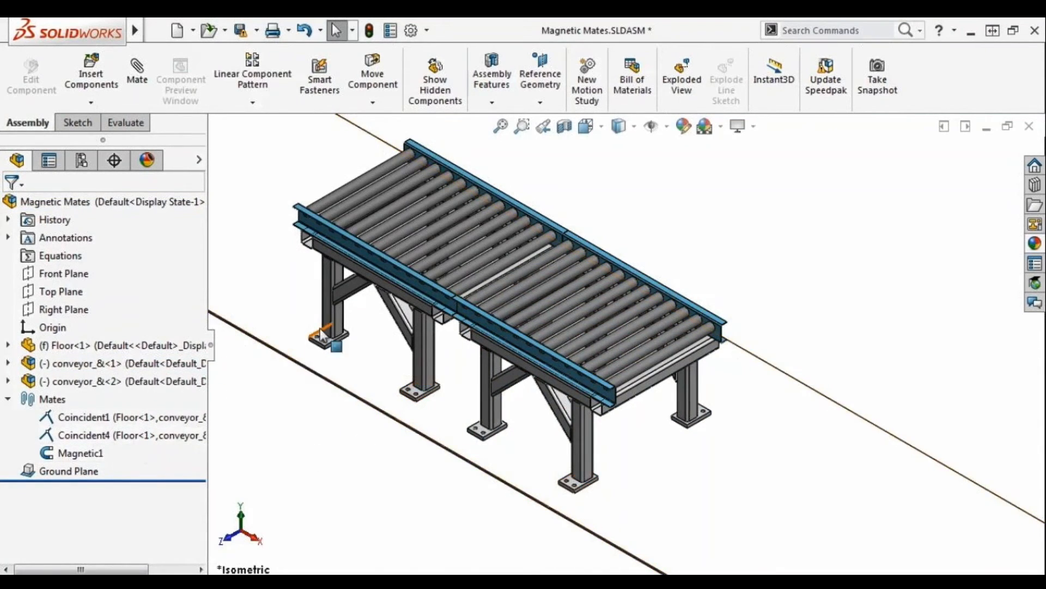
left_click_drag(323, 318, 275, 283)
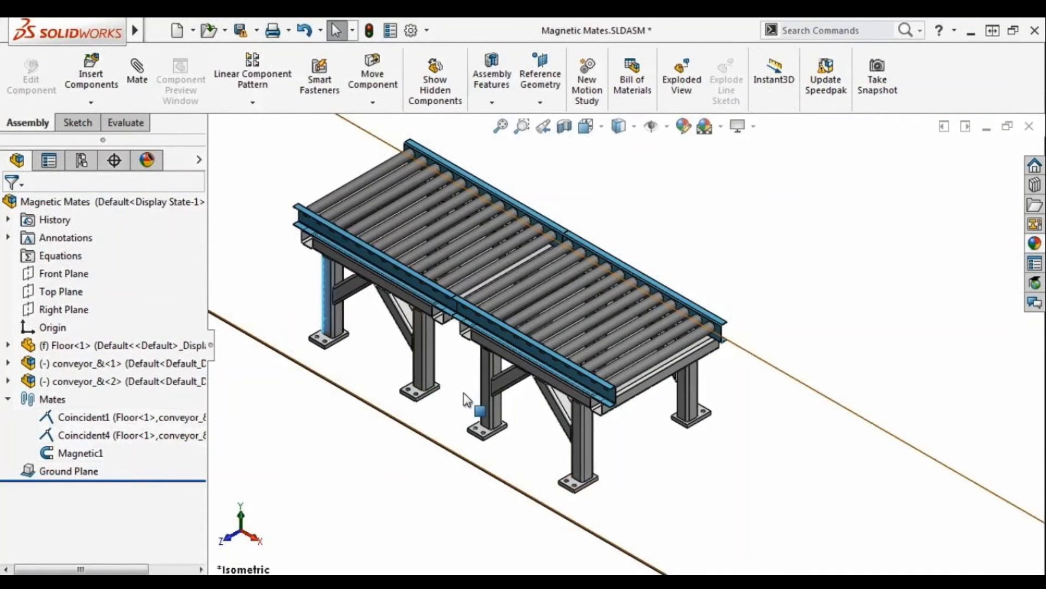
left_click(489, 400)
left_click_drag(489, 400, 530, 429)
left_click(436, 484)
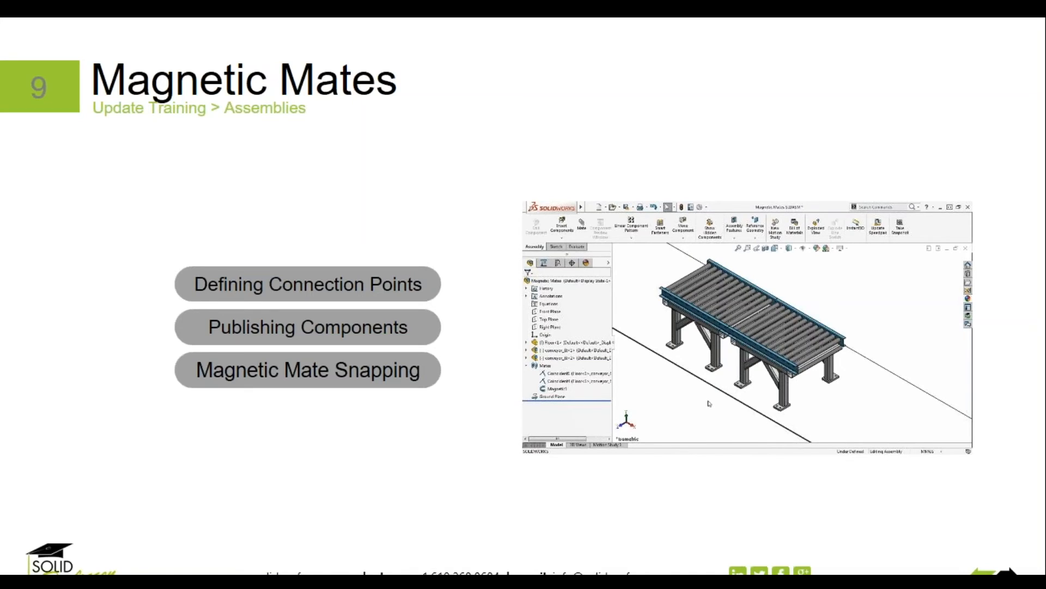
left_click(892, 108)
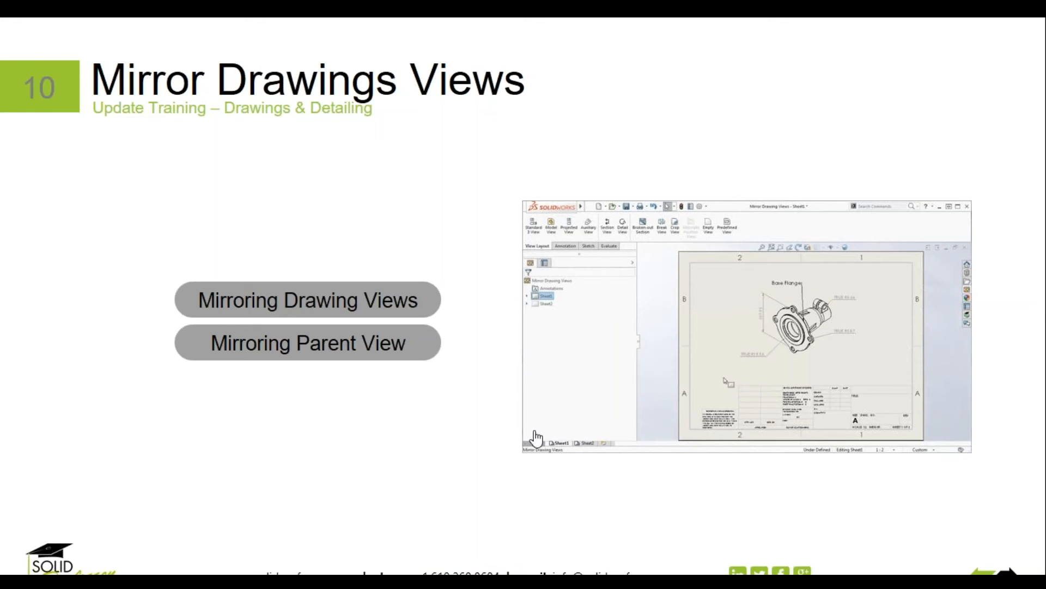
left_click(551, 429)
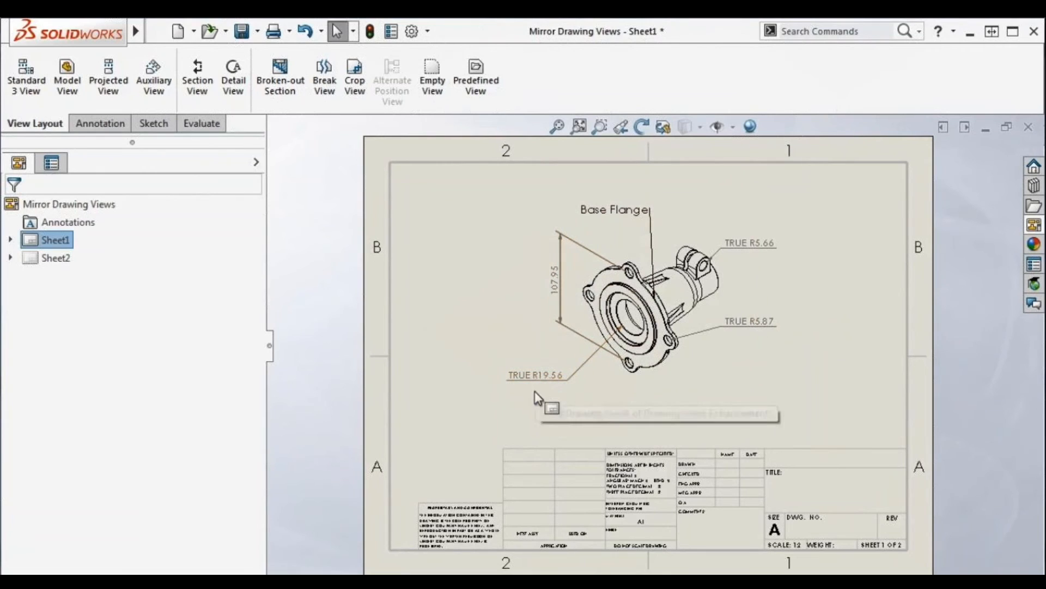
- Mirror the dimensioned flange view on Sheet1, trying the Vertical direction before applying Horizontal
left_click(677, 296)
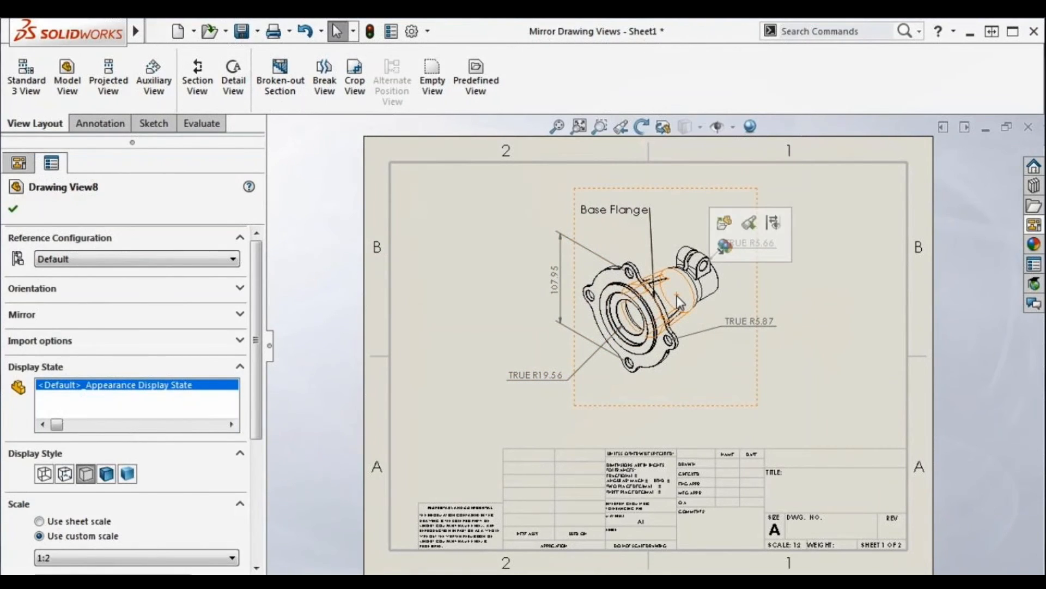
left_click(240, 315)
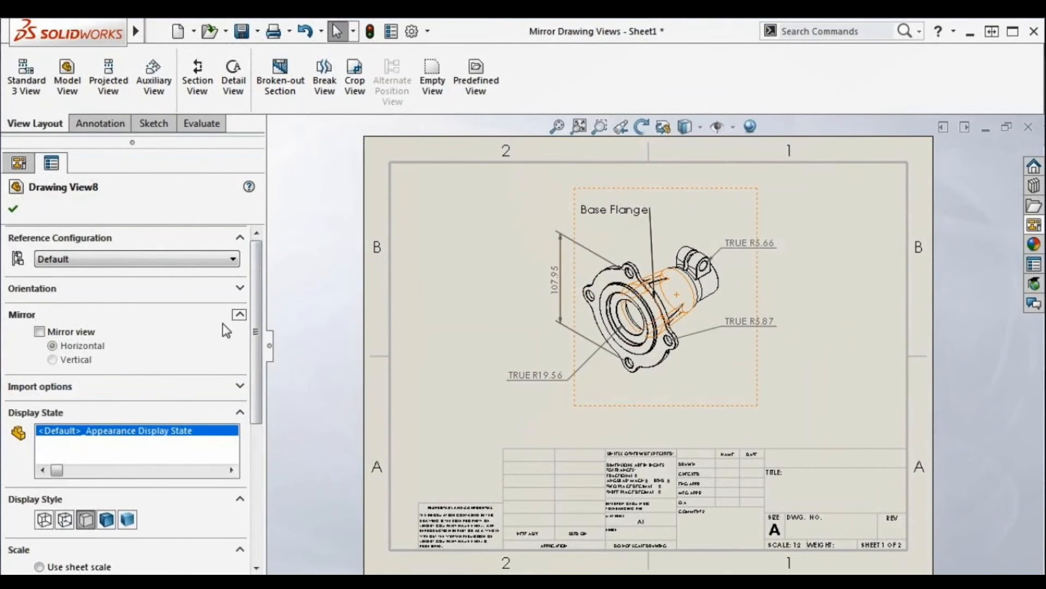
left_click(39, 332)
left_click(38, 333)
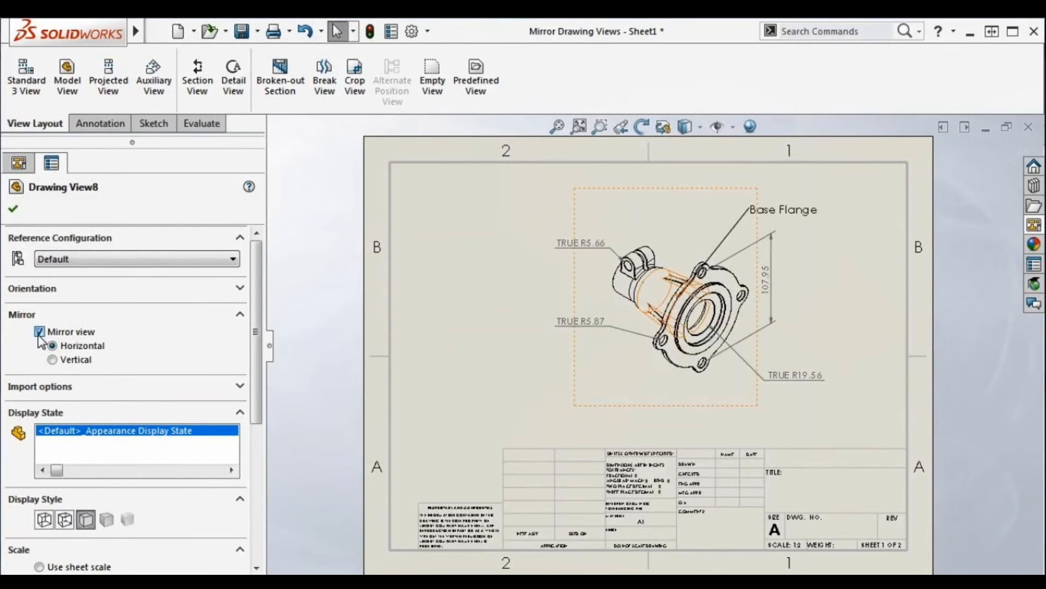
left_click(38, 334)
left_click(52, 359)
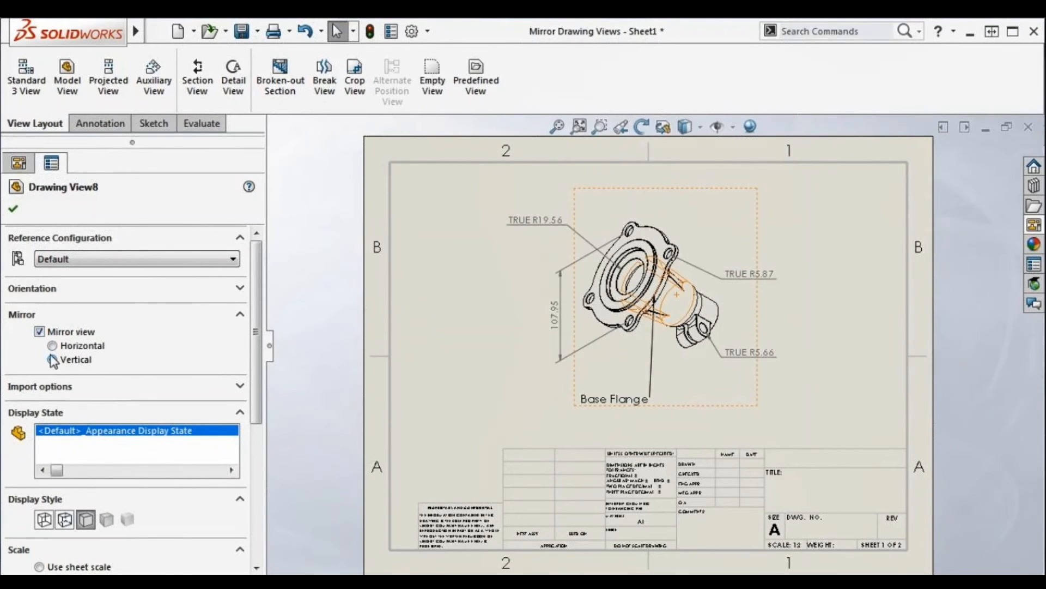
left_click(52, 347)
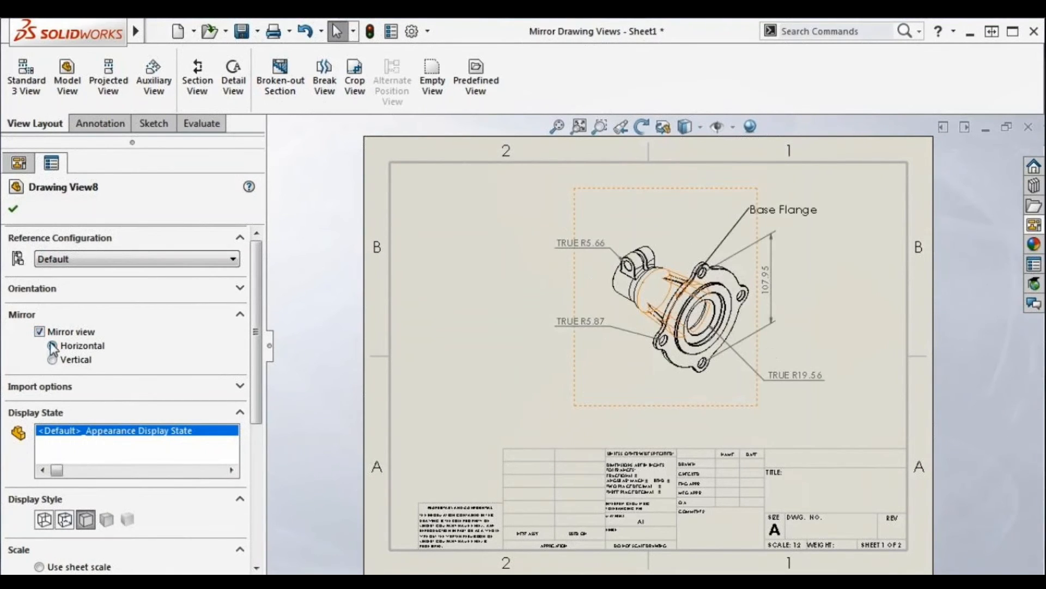
left_click(13, 208)
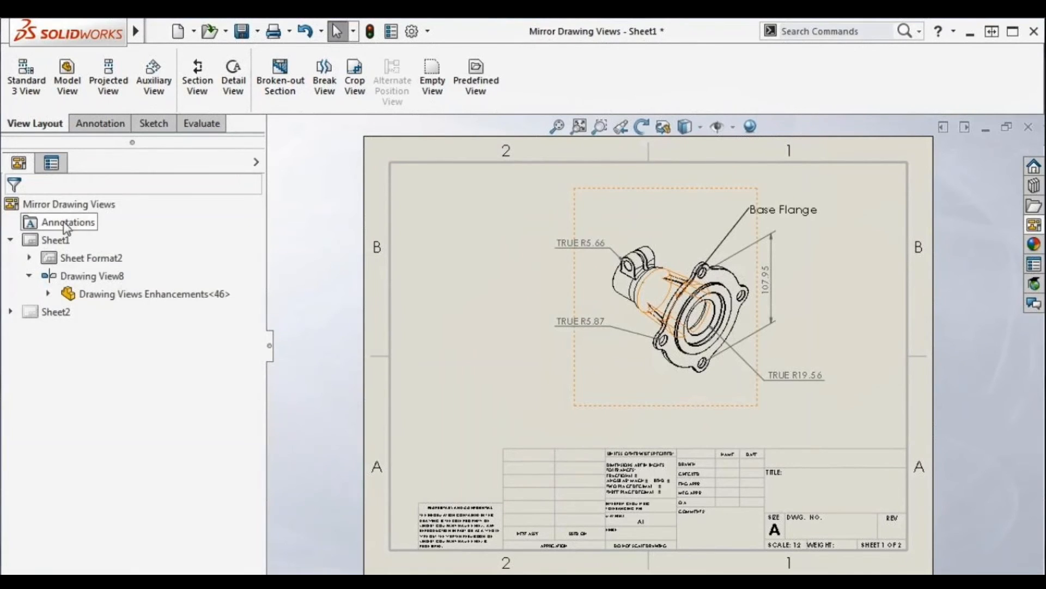
left_click(436, 292)
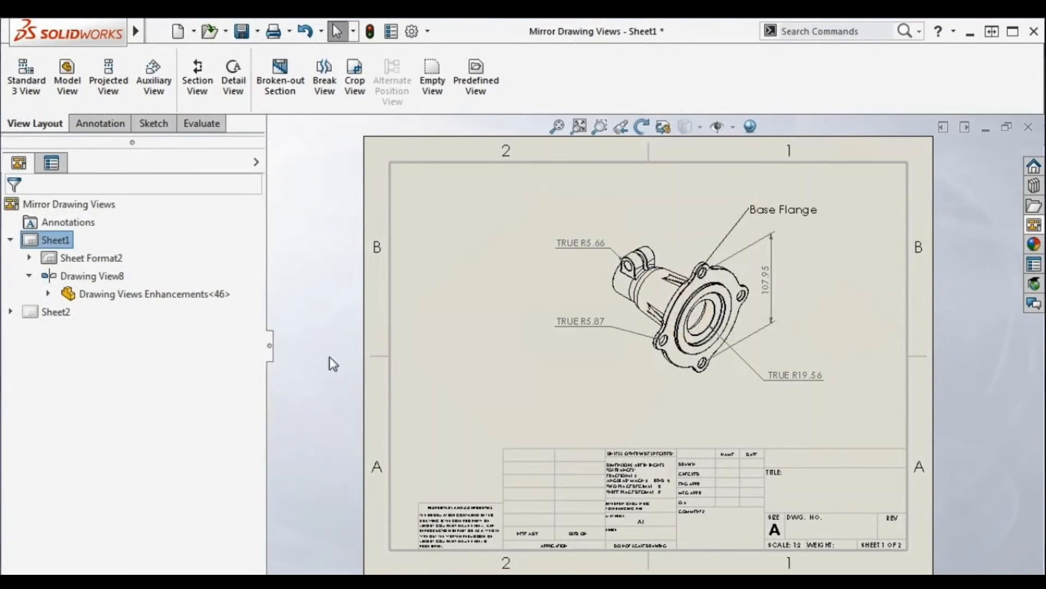
- On Sheet2, check the upper-left projected view's properties and mirror the lower-left parent view horizontally
left_click(174, 567)
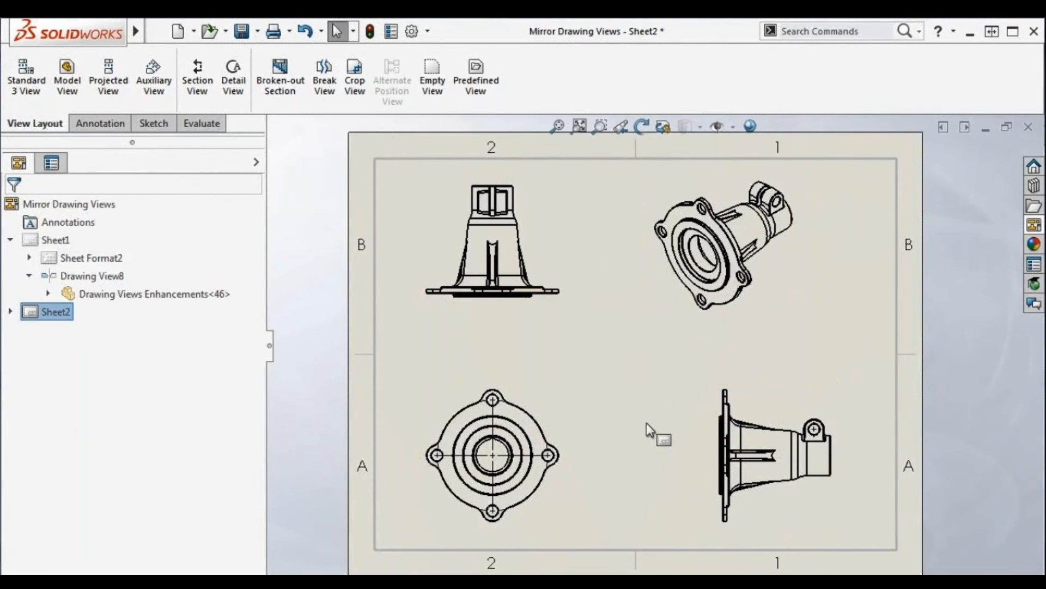
left_click(519, 295)
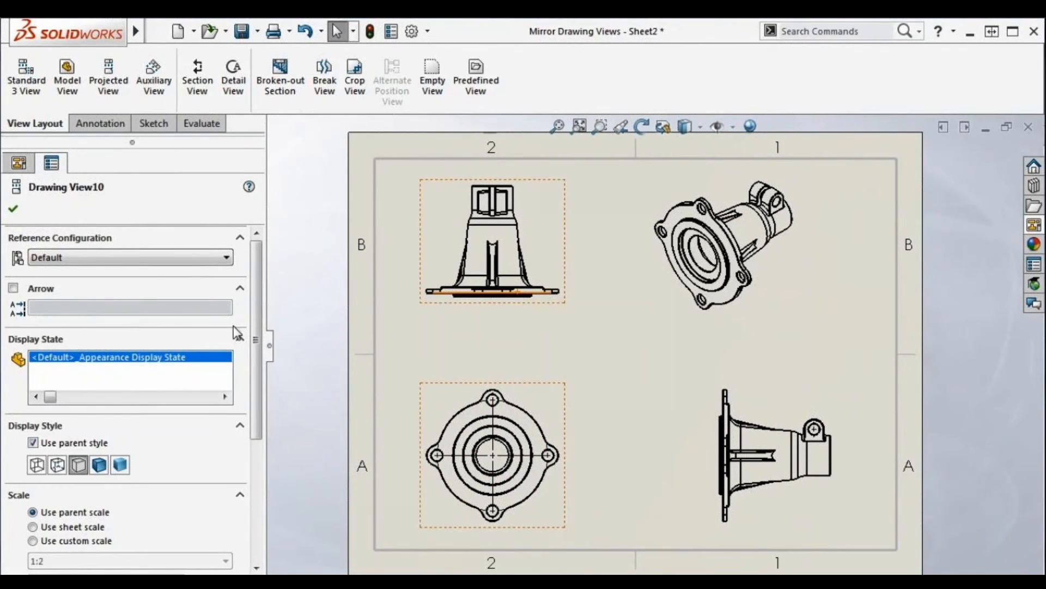
left_click(433, 347)
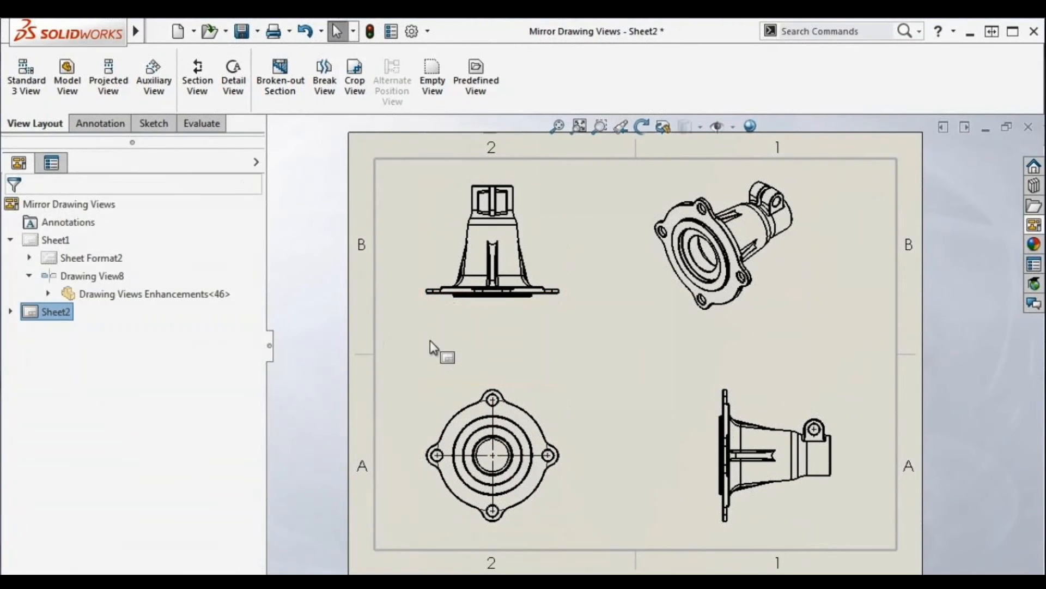
left_click(463, 420)
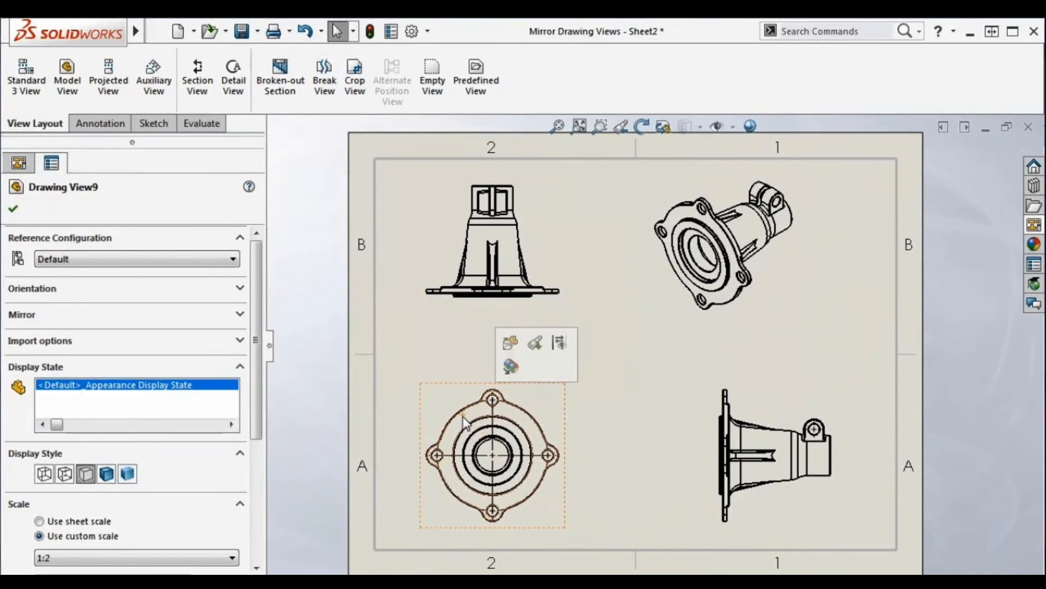
left_click(239, 314)
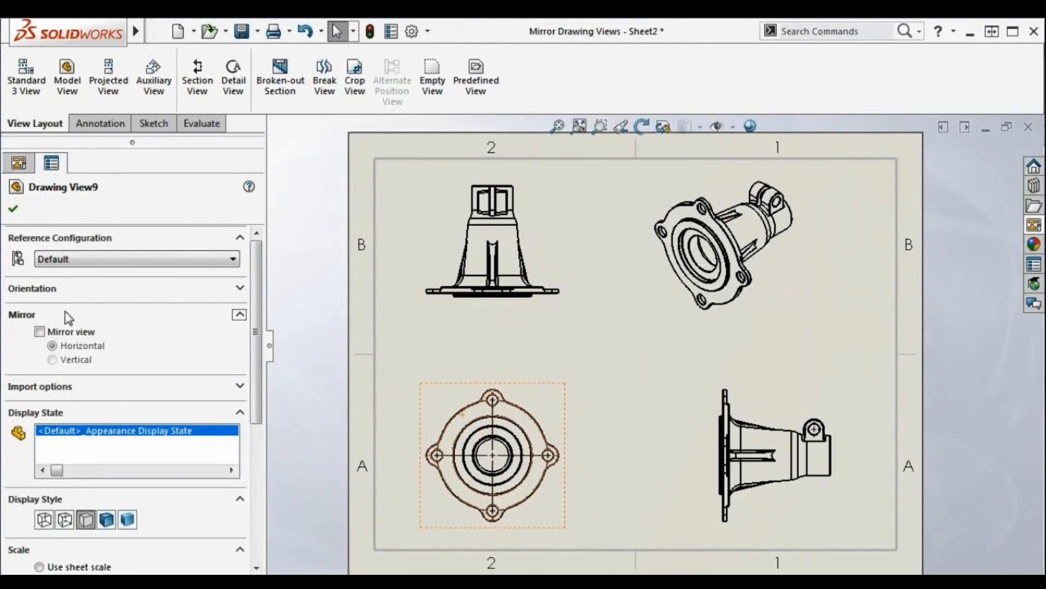
left_click(39, 332)
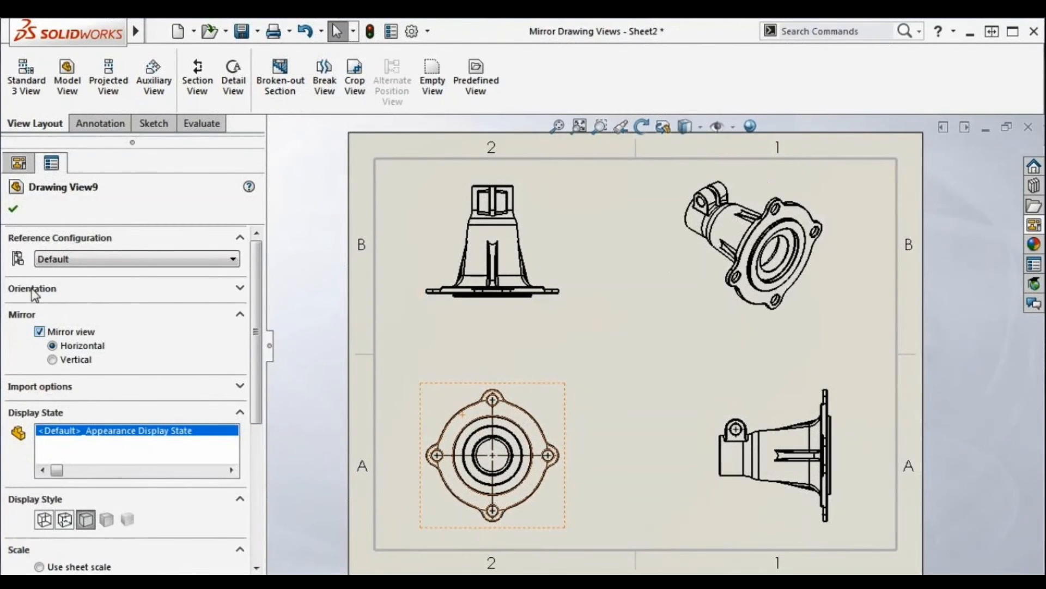
left_click(14, 208)
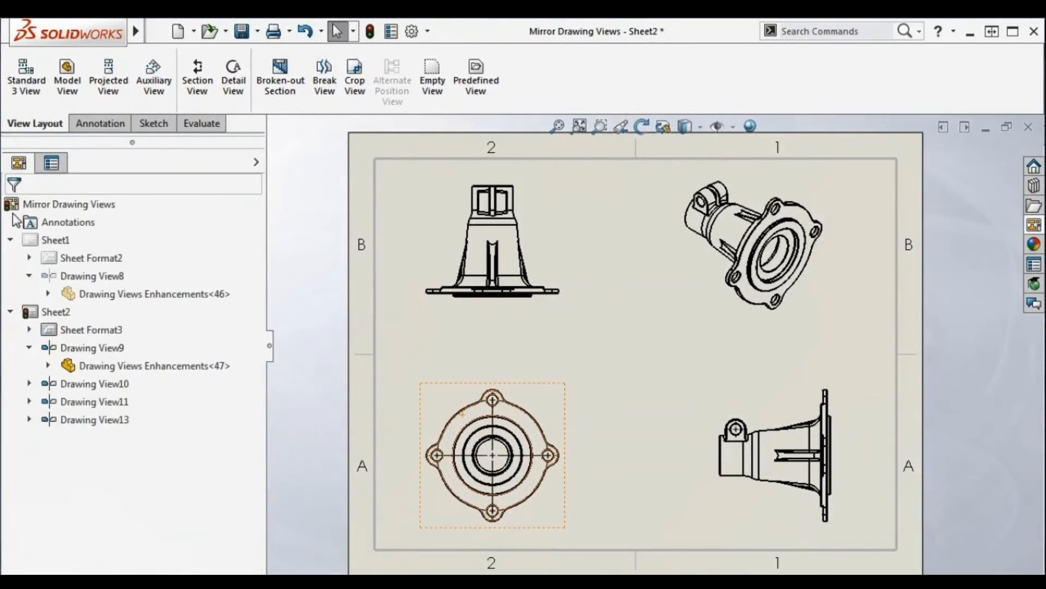
left_click(474, 340)
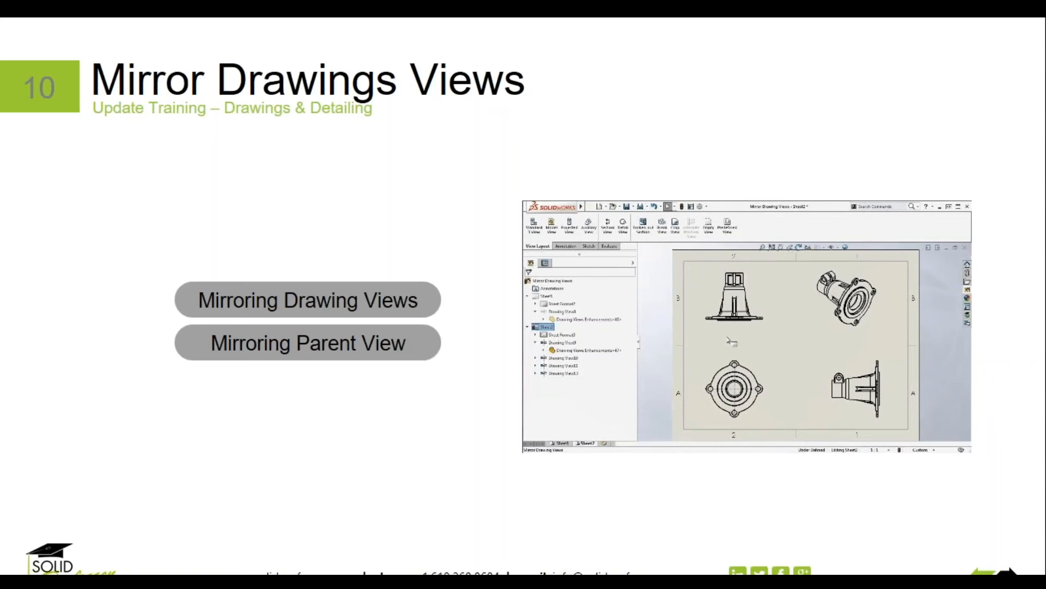
left_click(475, 498)
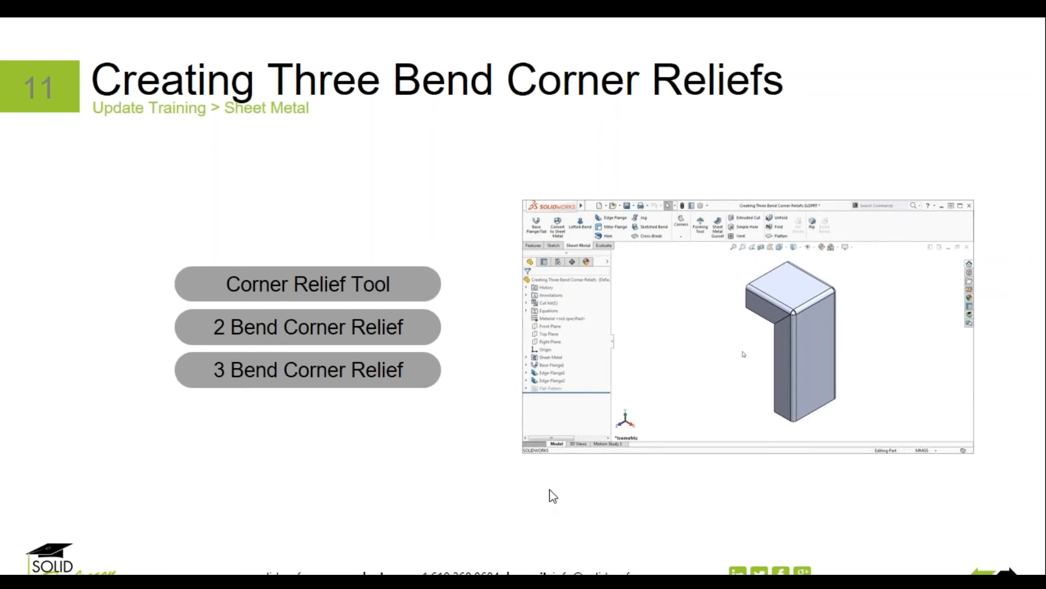
left_click(550, 434)
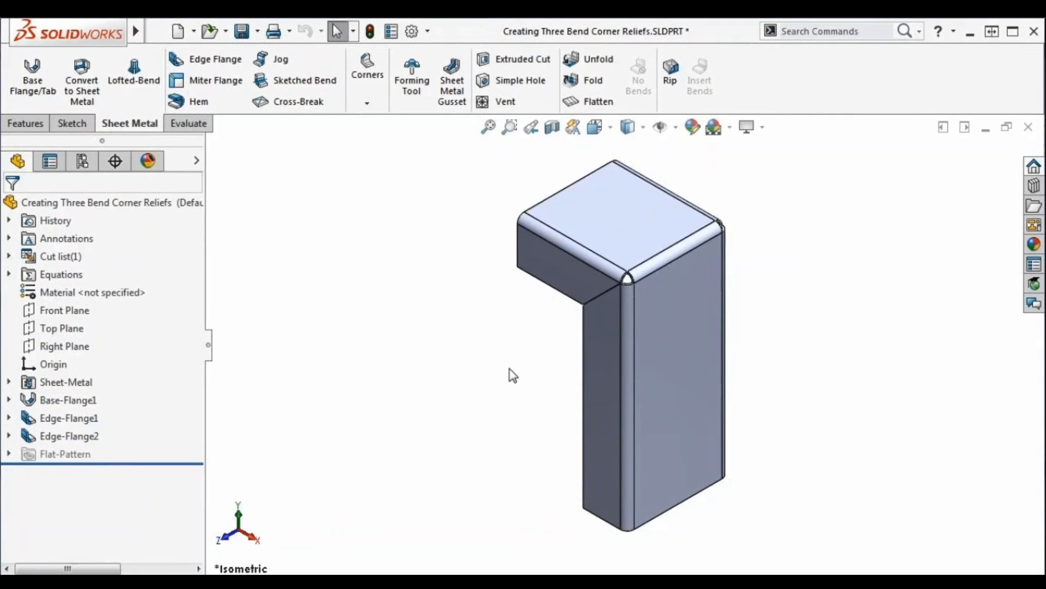
key("XF86AudioLowerVolume")
key("XF86AudioLowerVolume")
key("XF86AudioLowerVolume")
key("XF86AudioLowerVolume")
key("XF86AudioLowerVolume")
key("XF86AudioLowerVolume")
- Start a Corner Relief on the sheet metal body with the 3 Bend Corner type and collect all corners
middle_click_drag(519, 476, 478, 498)
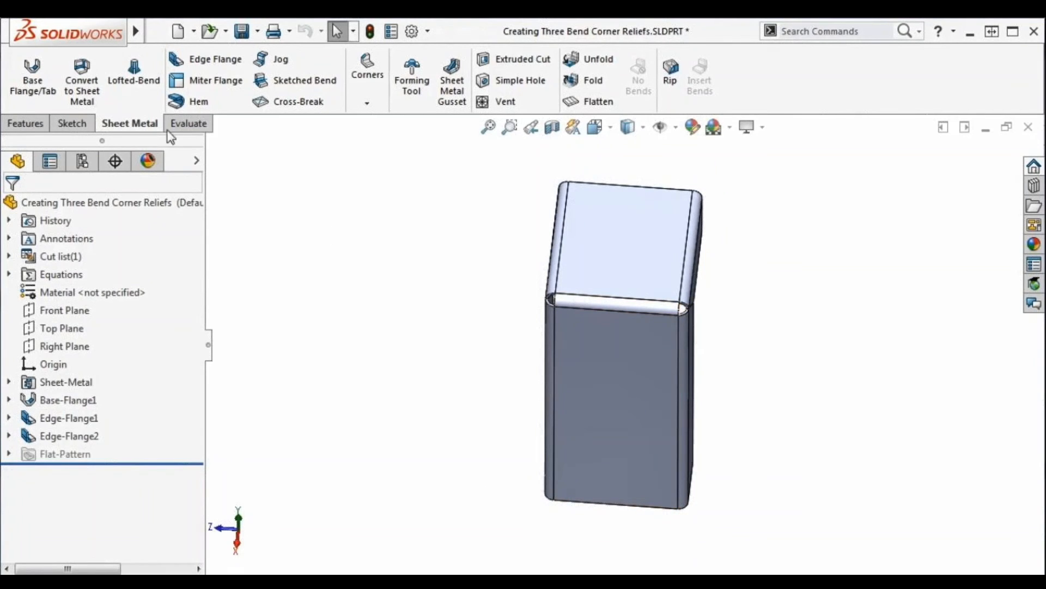
left_click(363, 104)
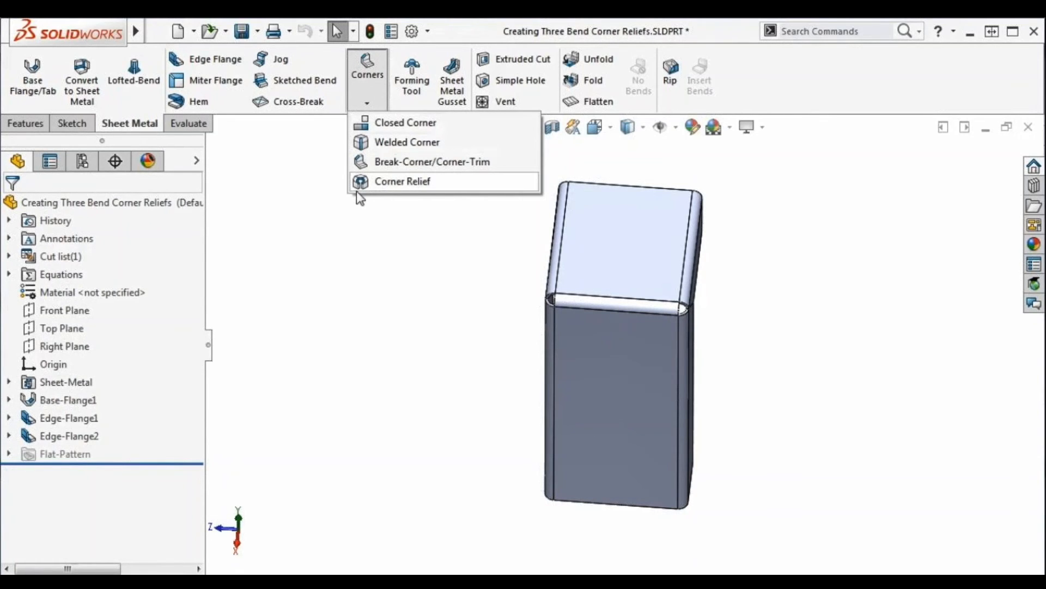
mouse_move(134, 33)
left_click(263, 32)
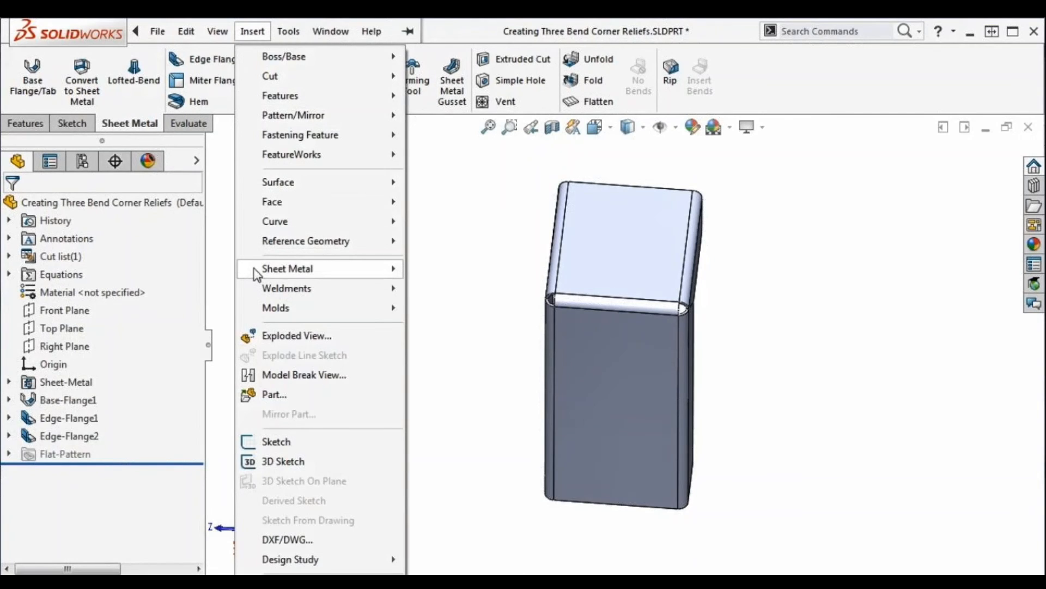
mouse_move(316, 276)
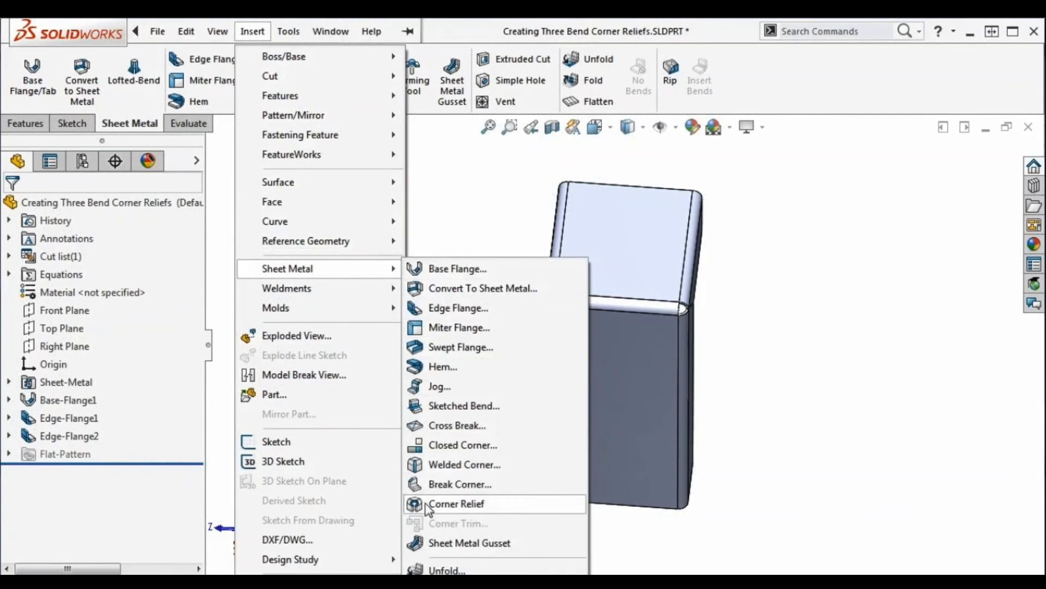
left_click(499, 506)
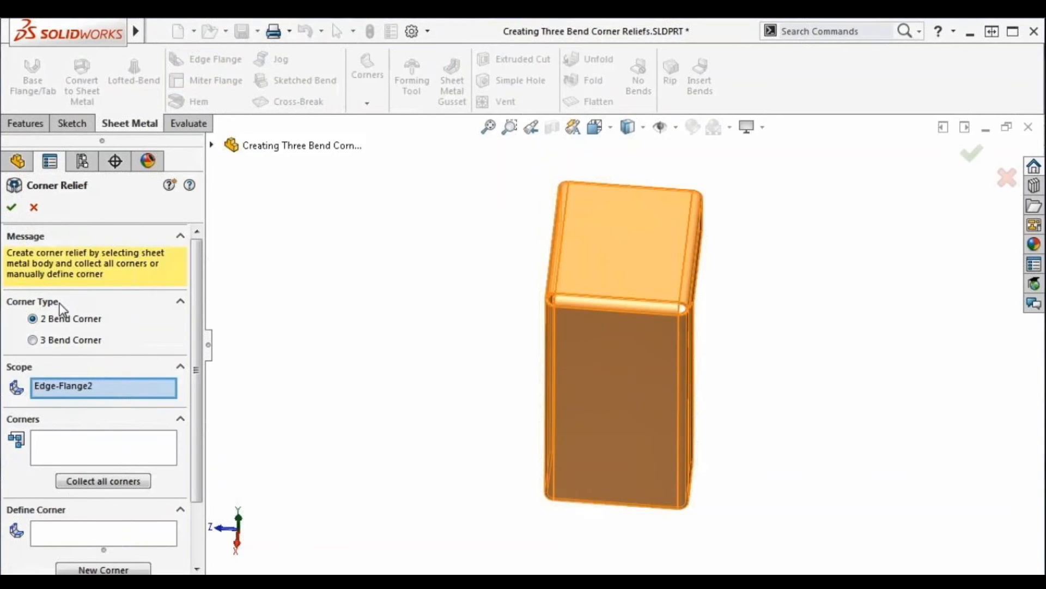
left_click(33, 340)
left_click(53, 443)
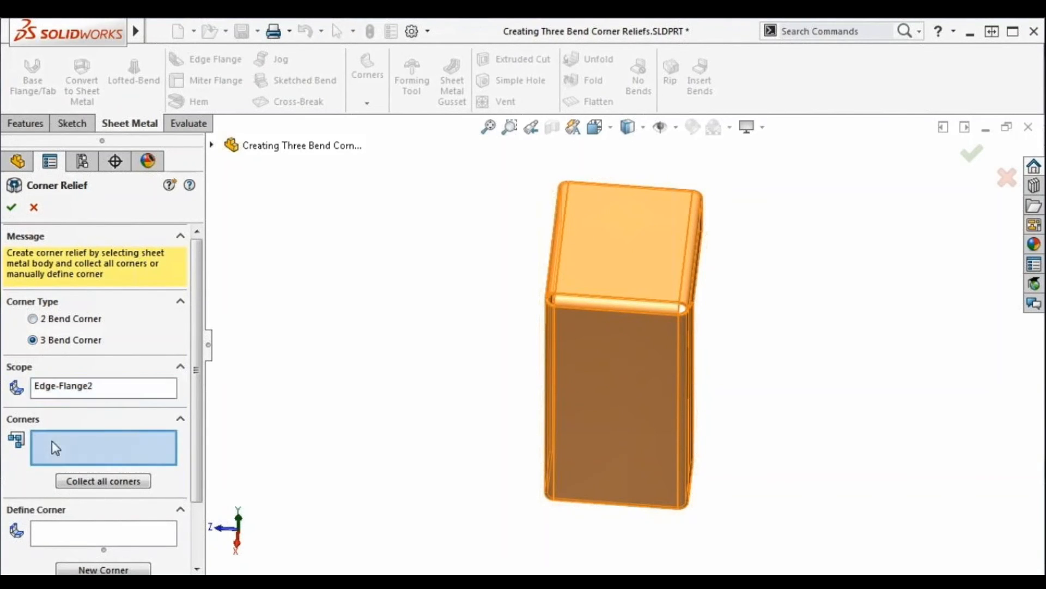
left_click(87, 483)
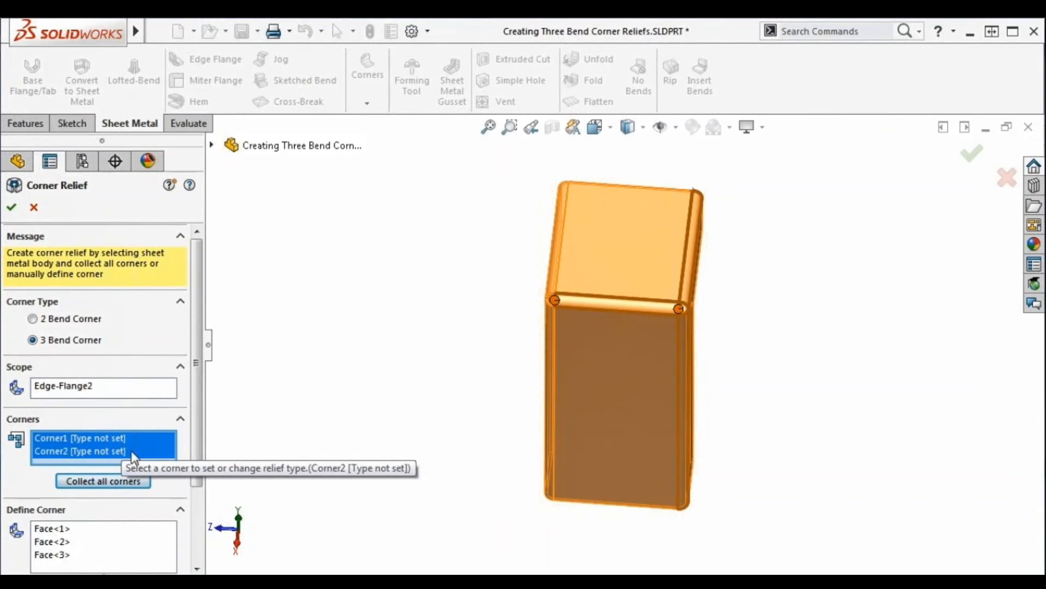
- Give both collected corners a Circular relief with a 5 mm slot width and apply the corner relief
left_click_drag(196, 443, 197, 535)
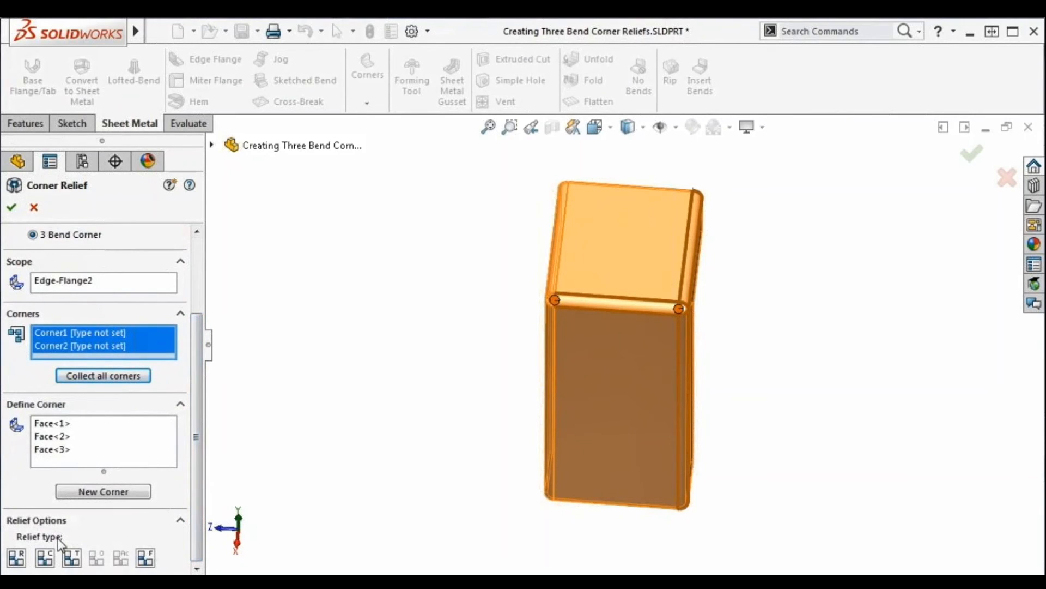
left_click(45, 557)
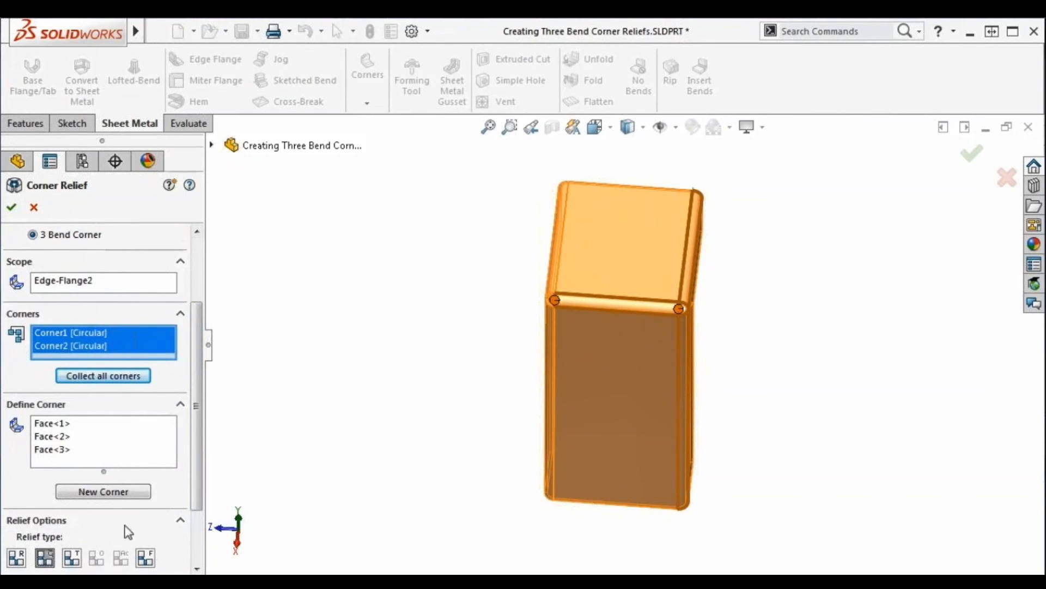
left_click_drag(197, 510, 180, 554)
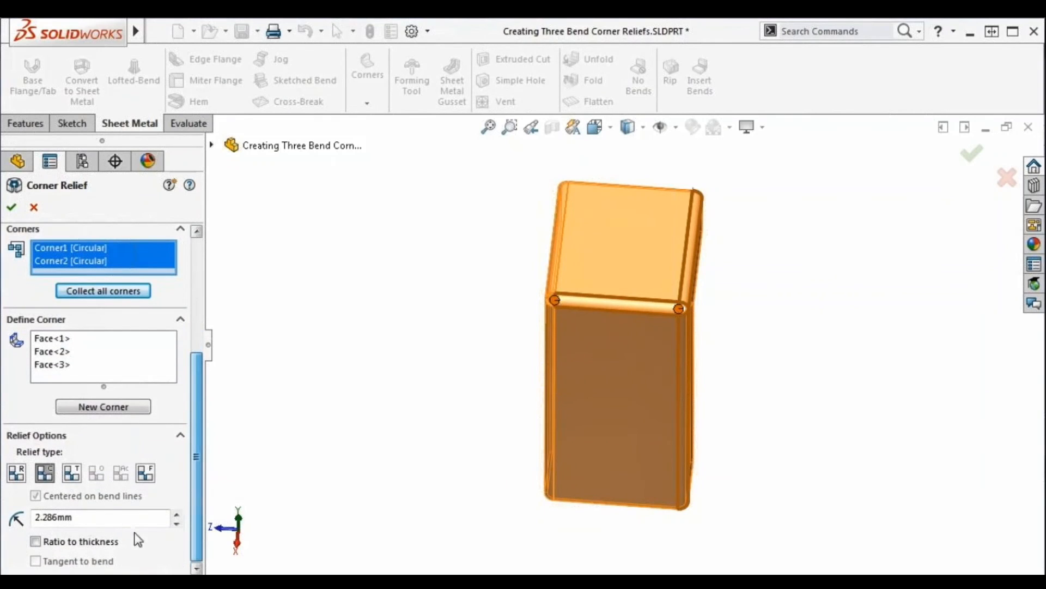
double_click(88, 516)
type("5")
key("Return")
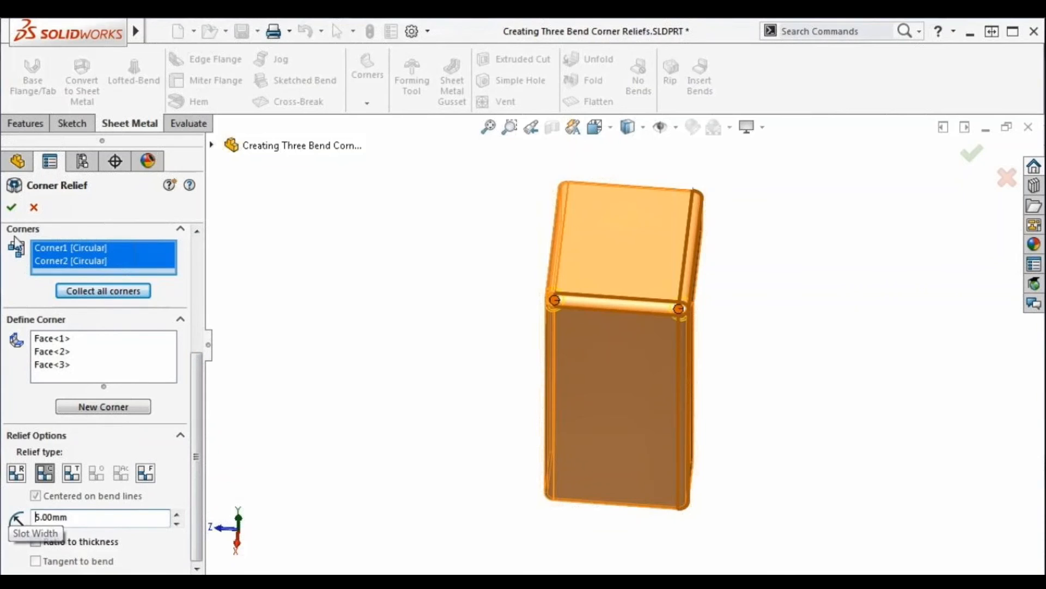
left_click(10, 207)
middle_click_drag(489, 334, 492, 357)
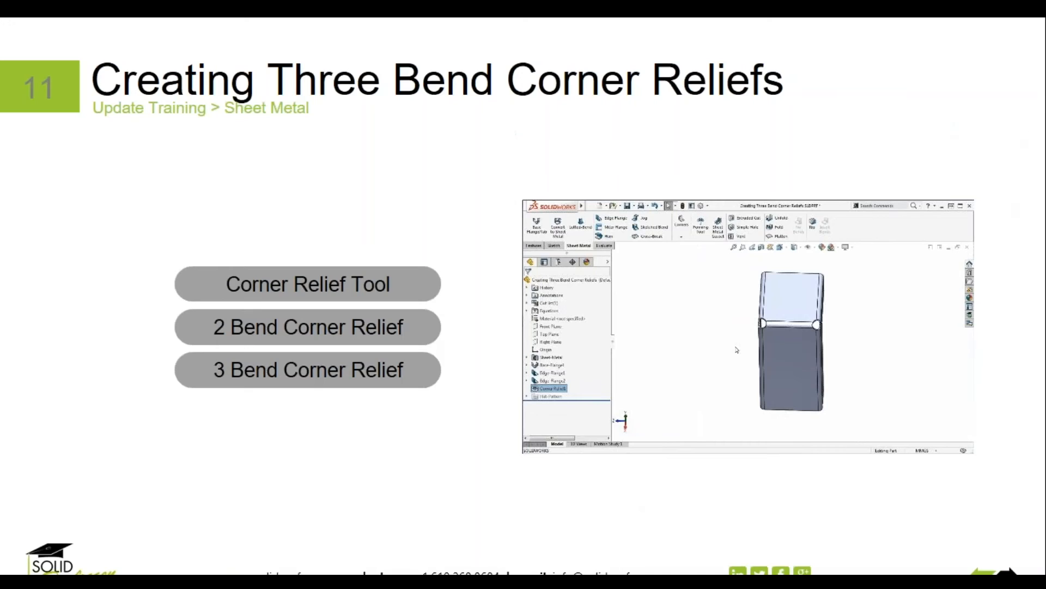